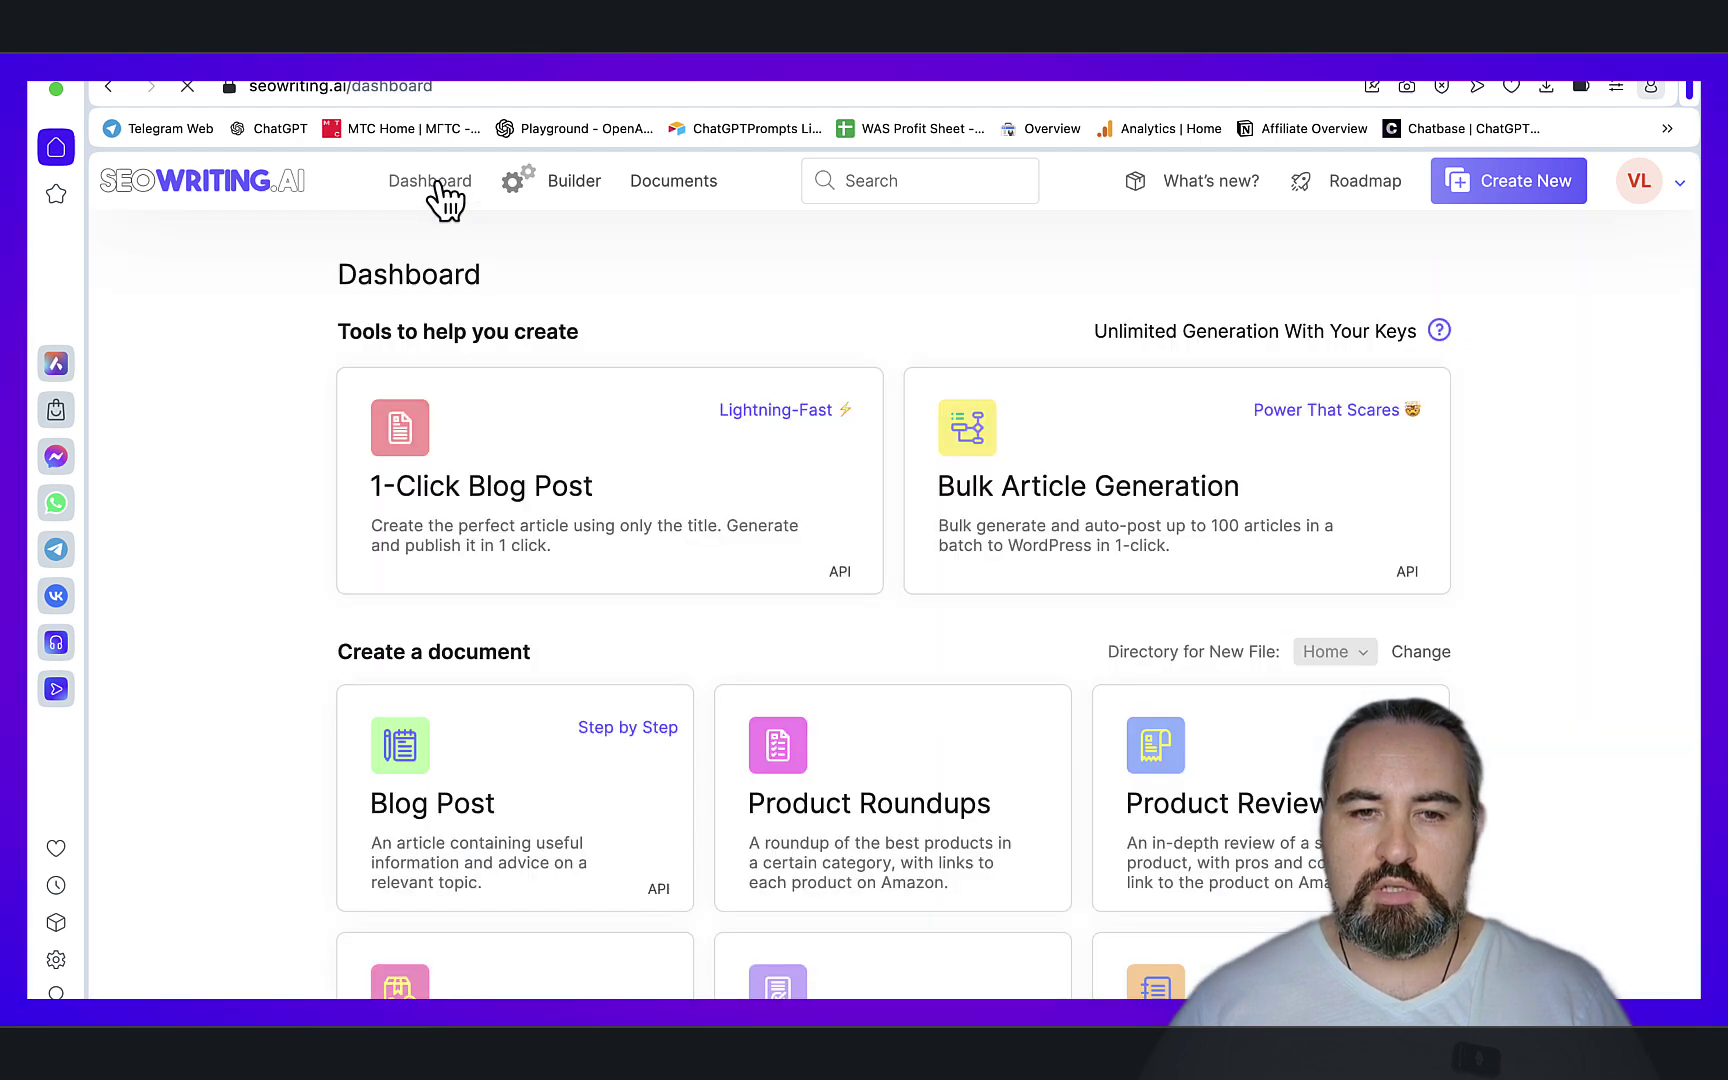
Open the 1-Click Blog Post generator and start adding a new WordPress site for internal linking
left_click(537, 525)
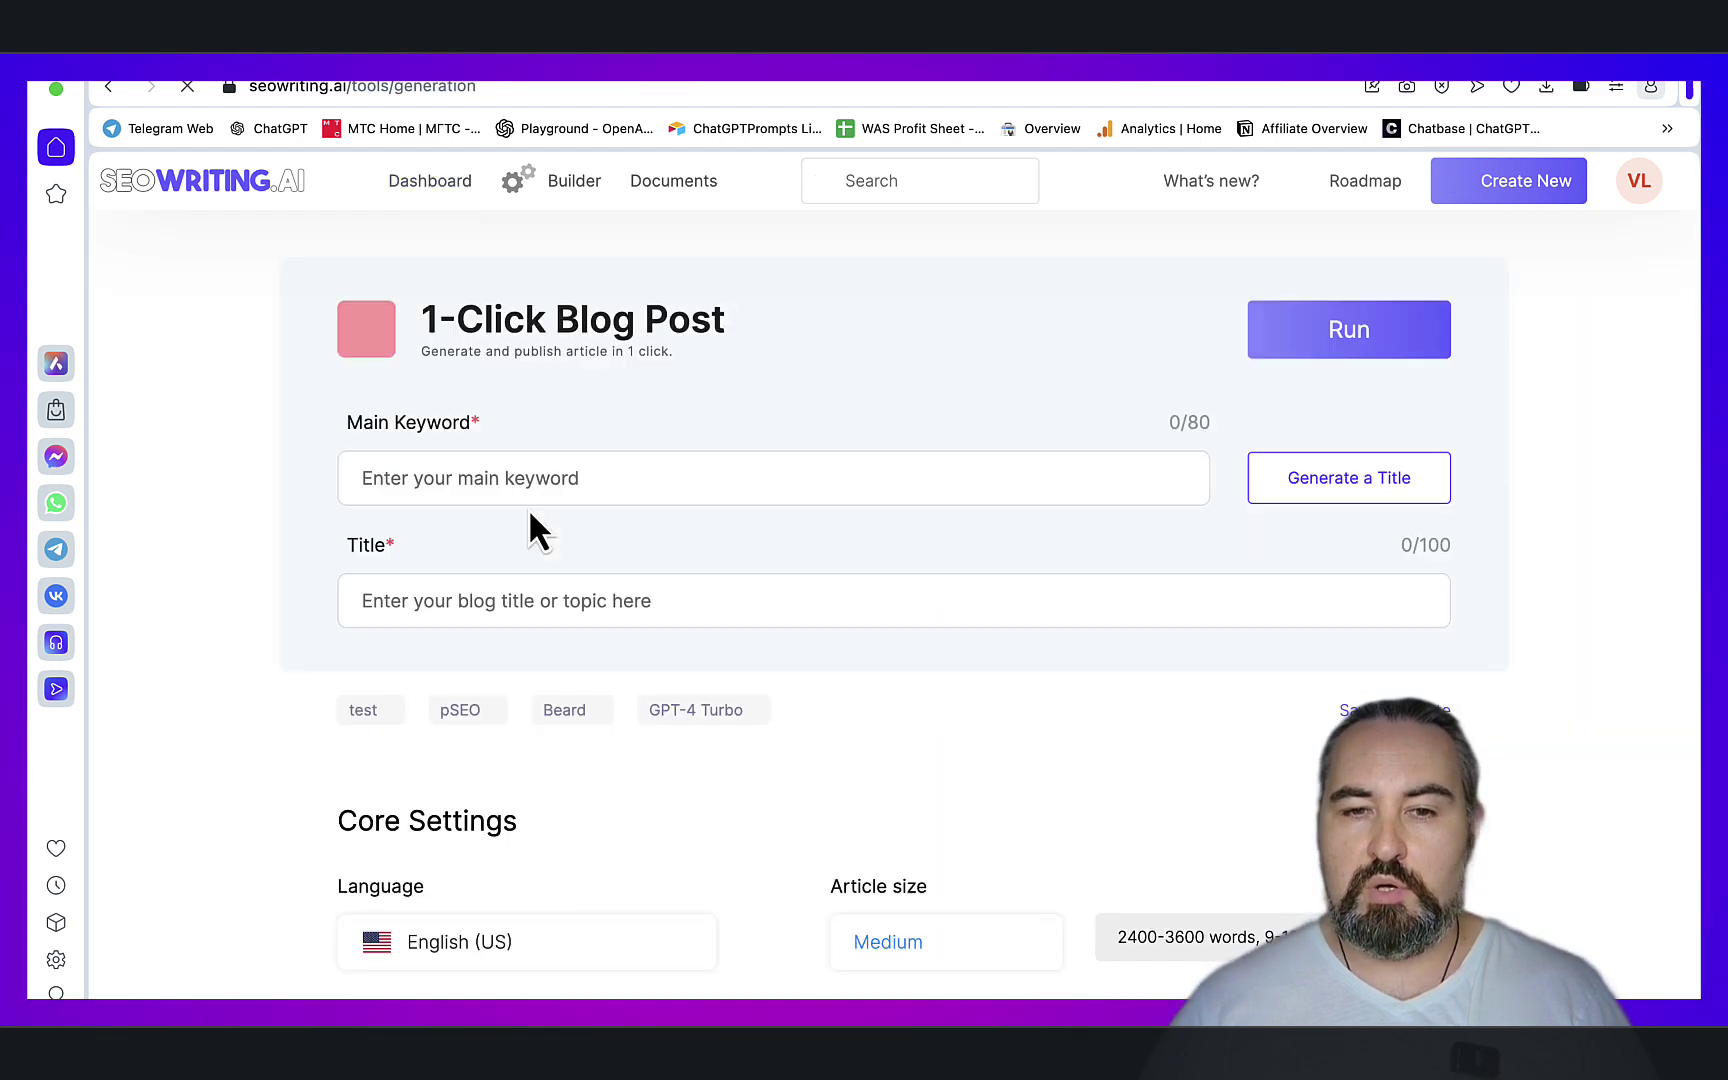
scroll(906, 555, "down", 10)
scroll(915, 560, "down", 10)
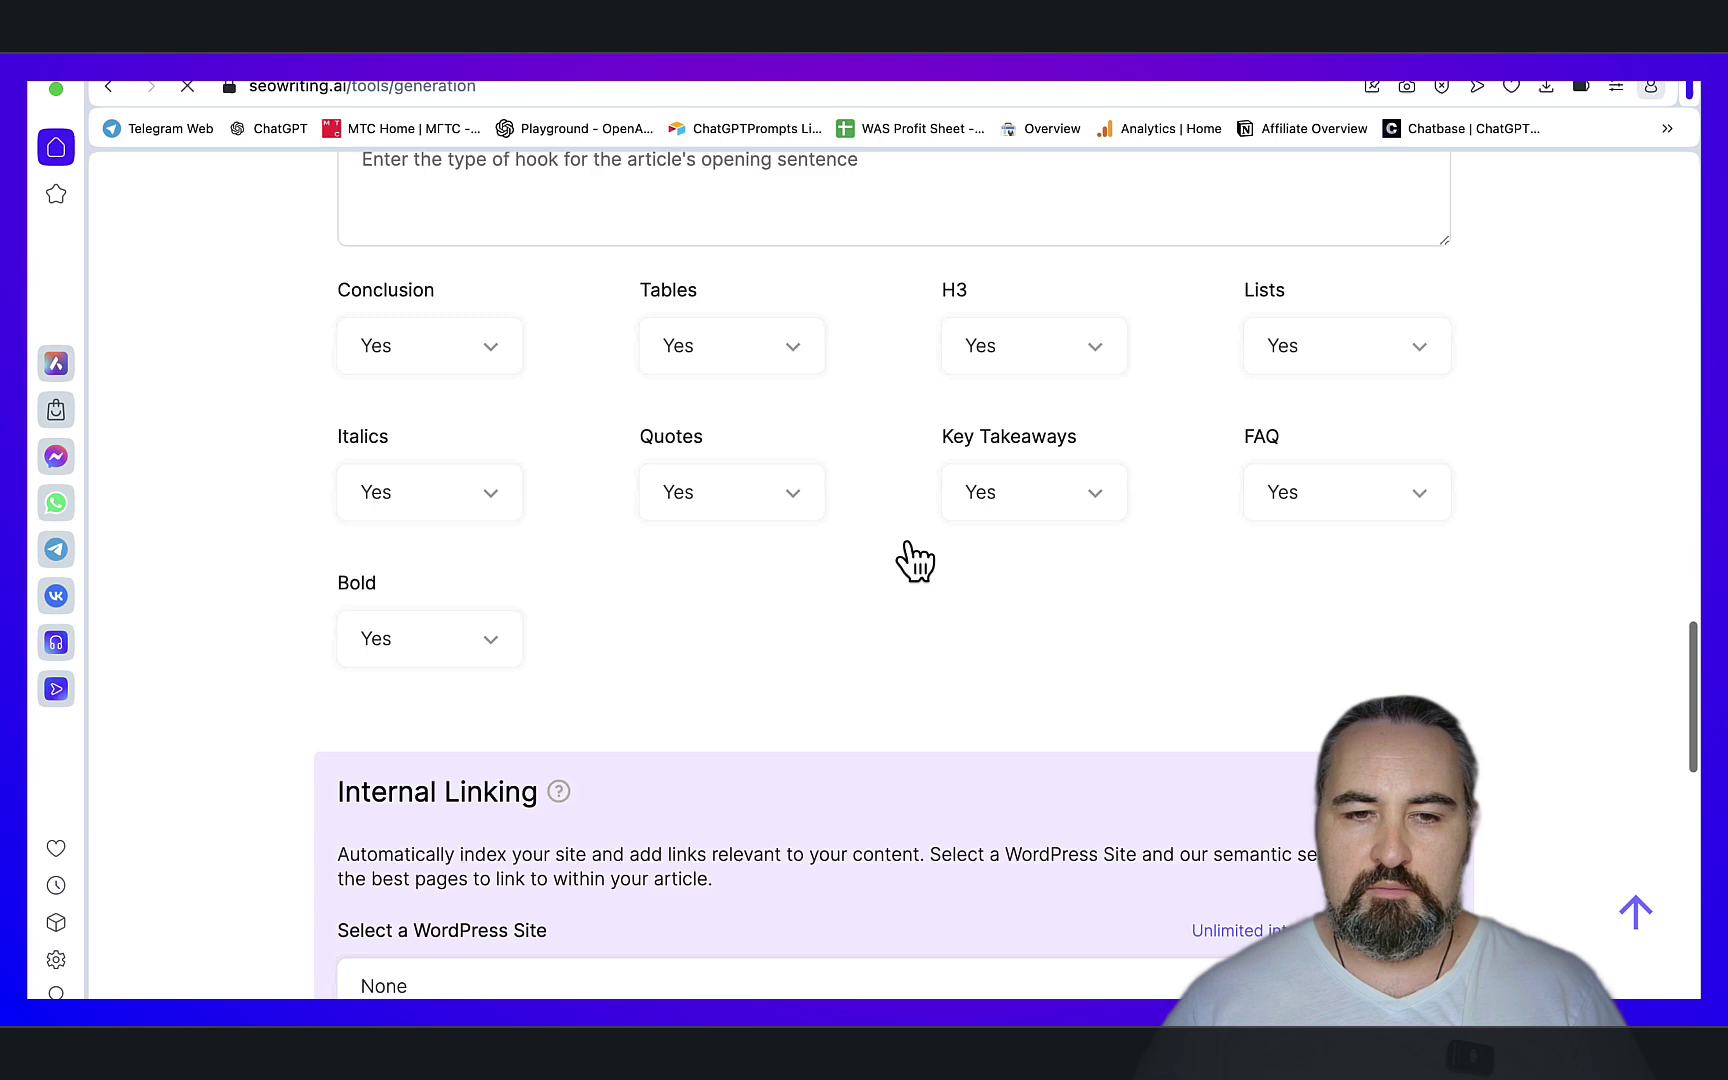
scroll(915, 560, "down", 5)
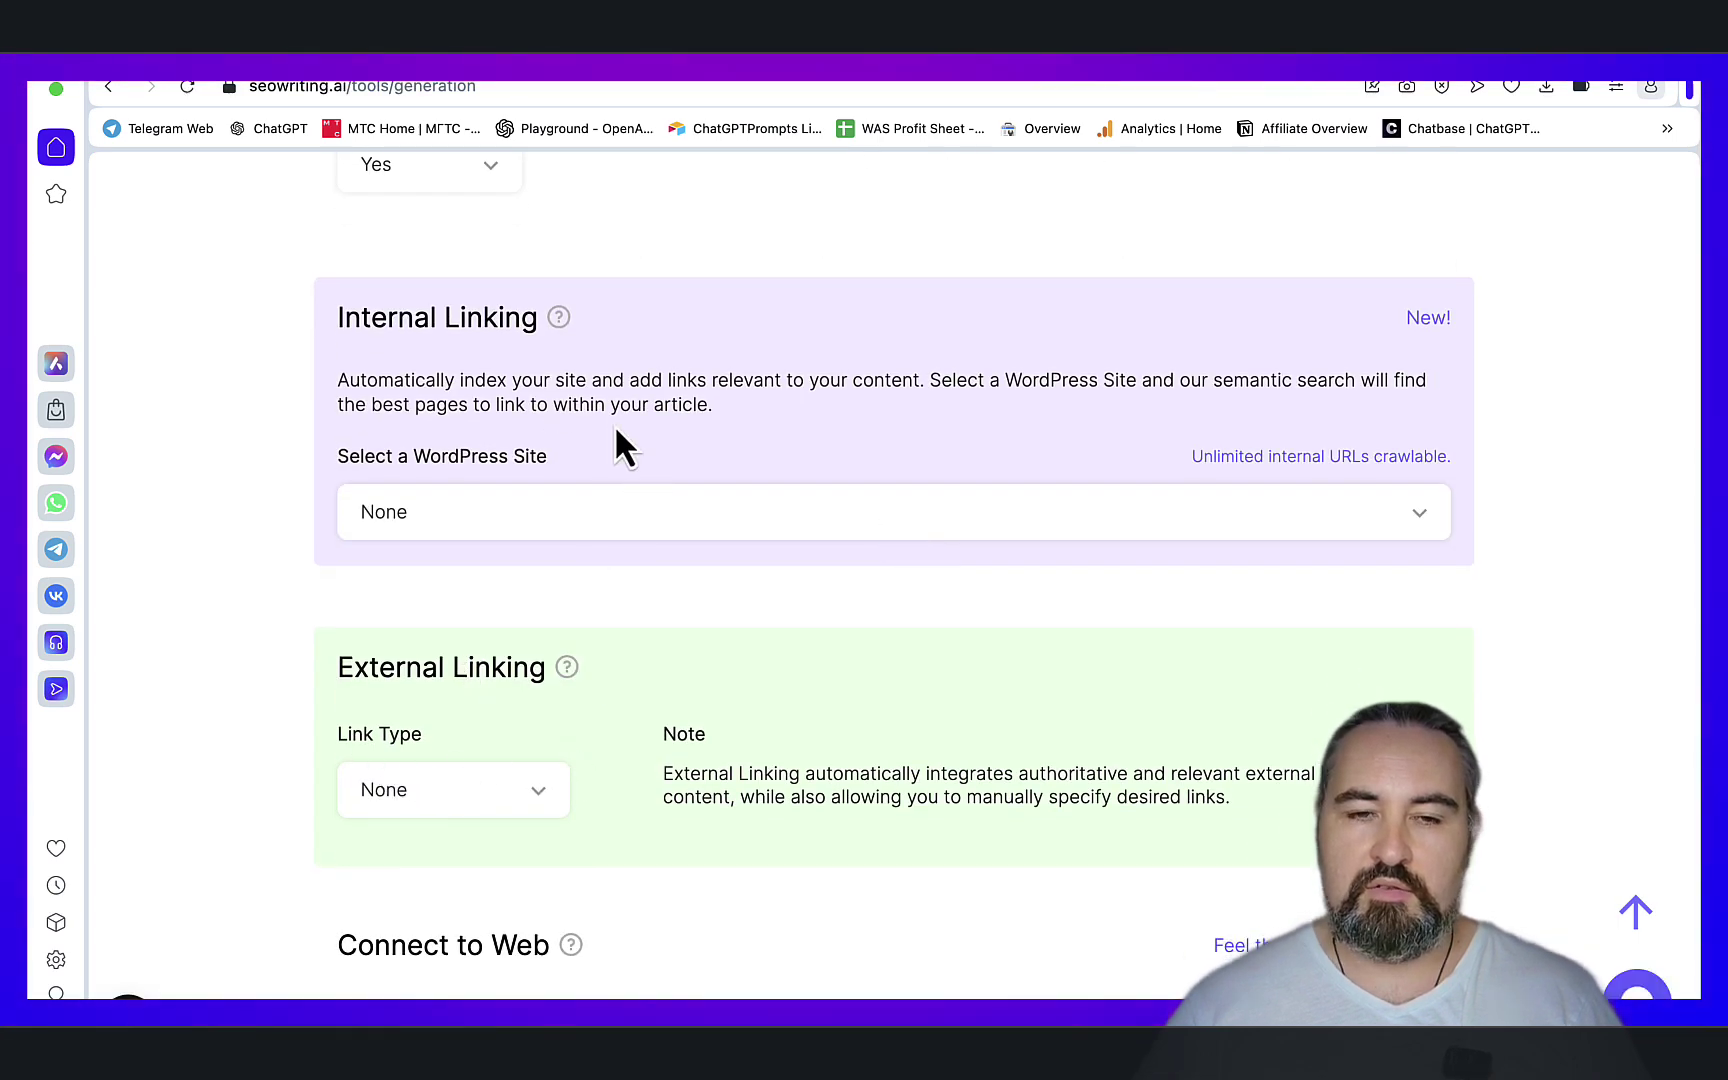
left_click(690, 515)
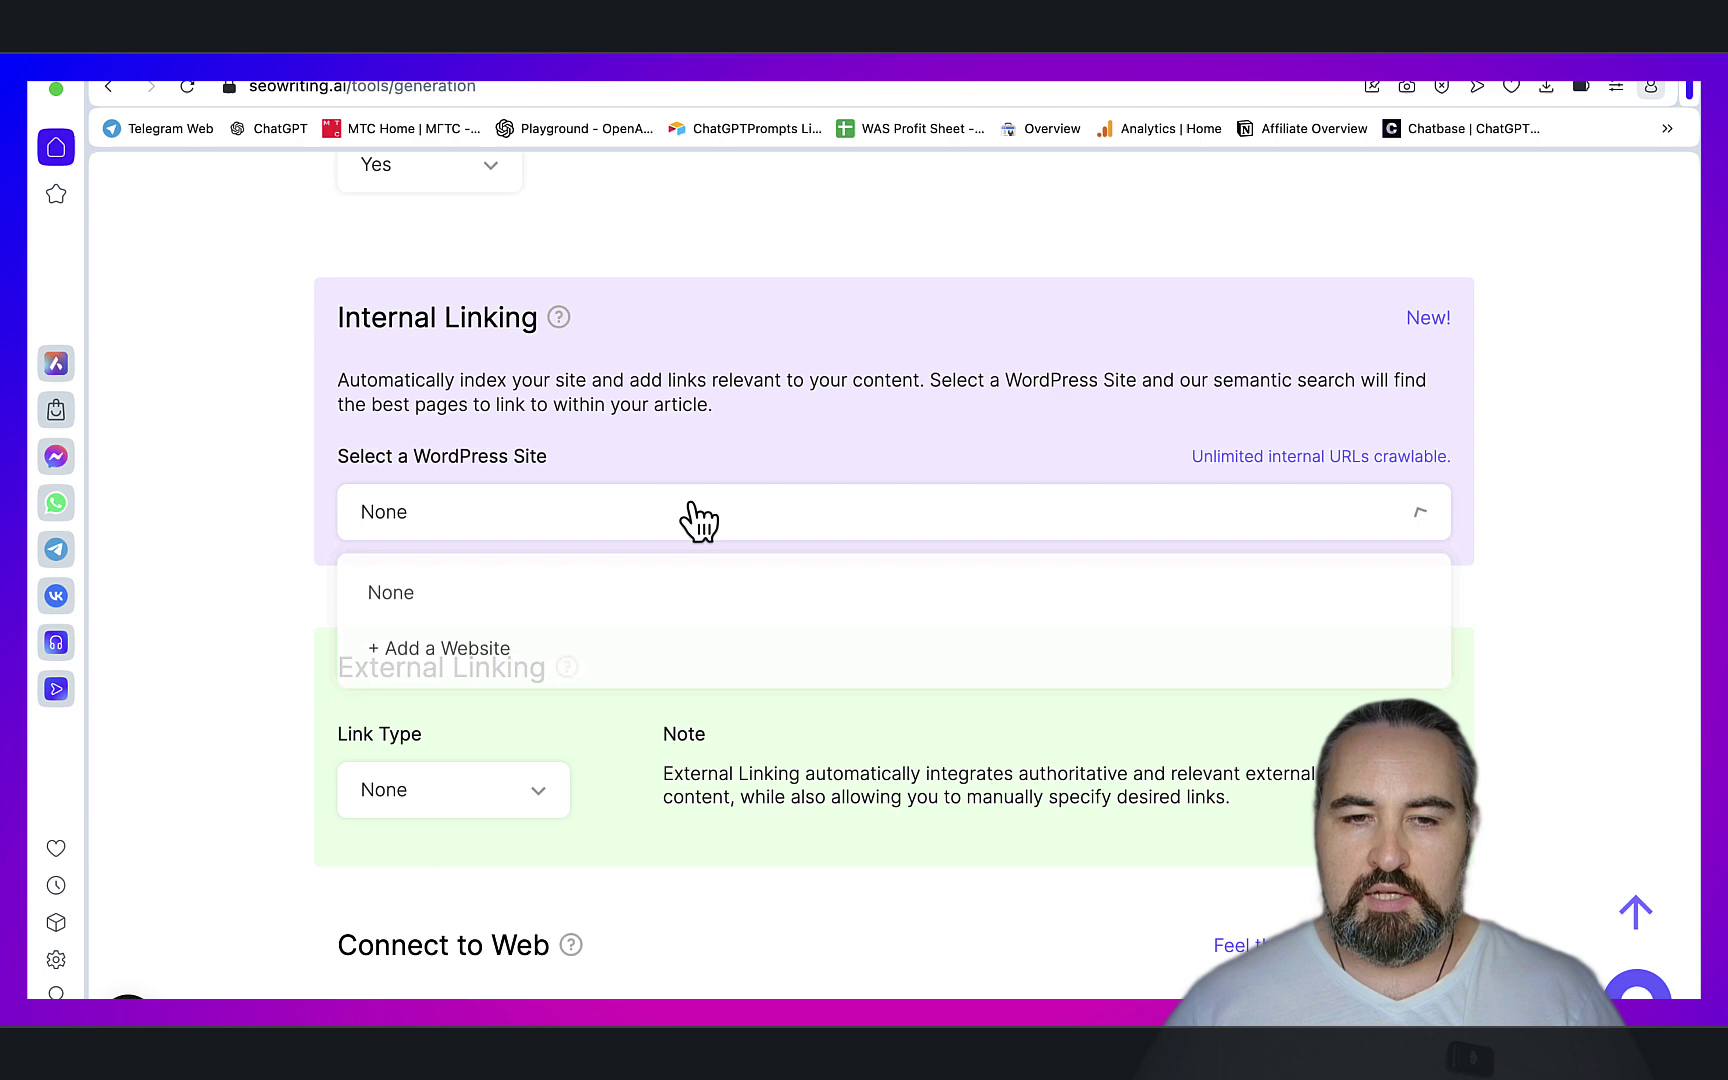
left_click(460, 652)
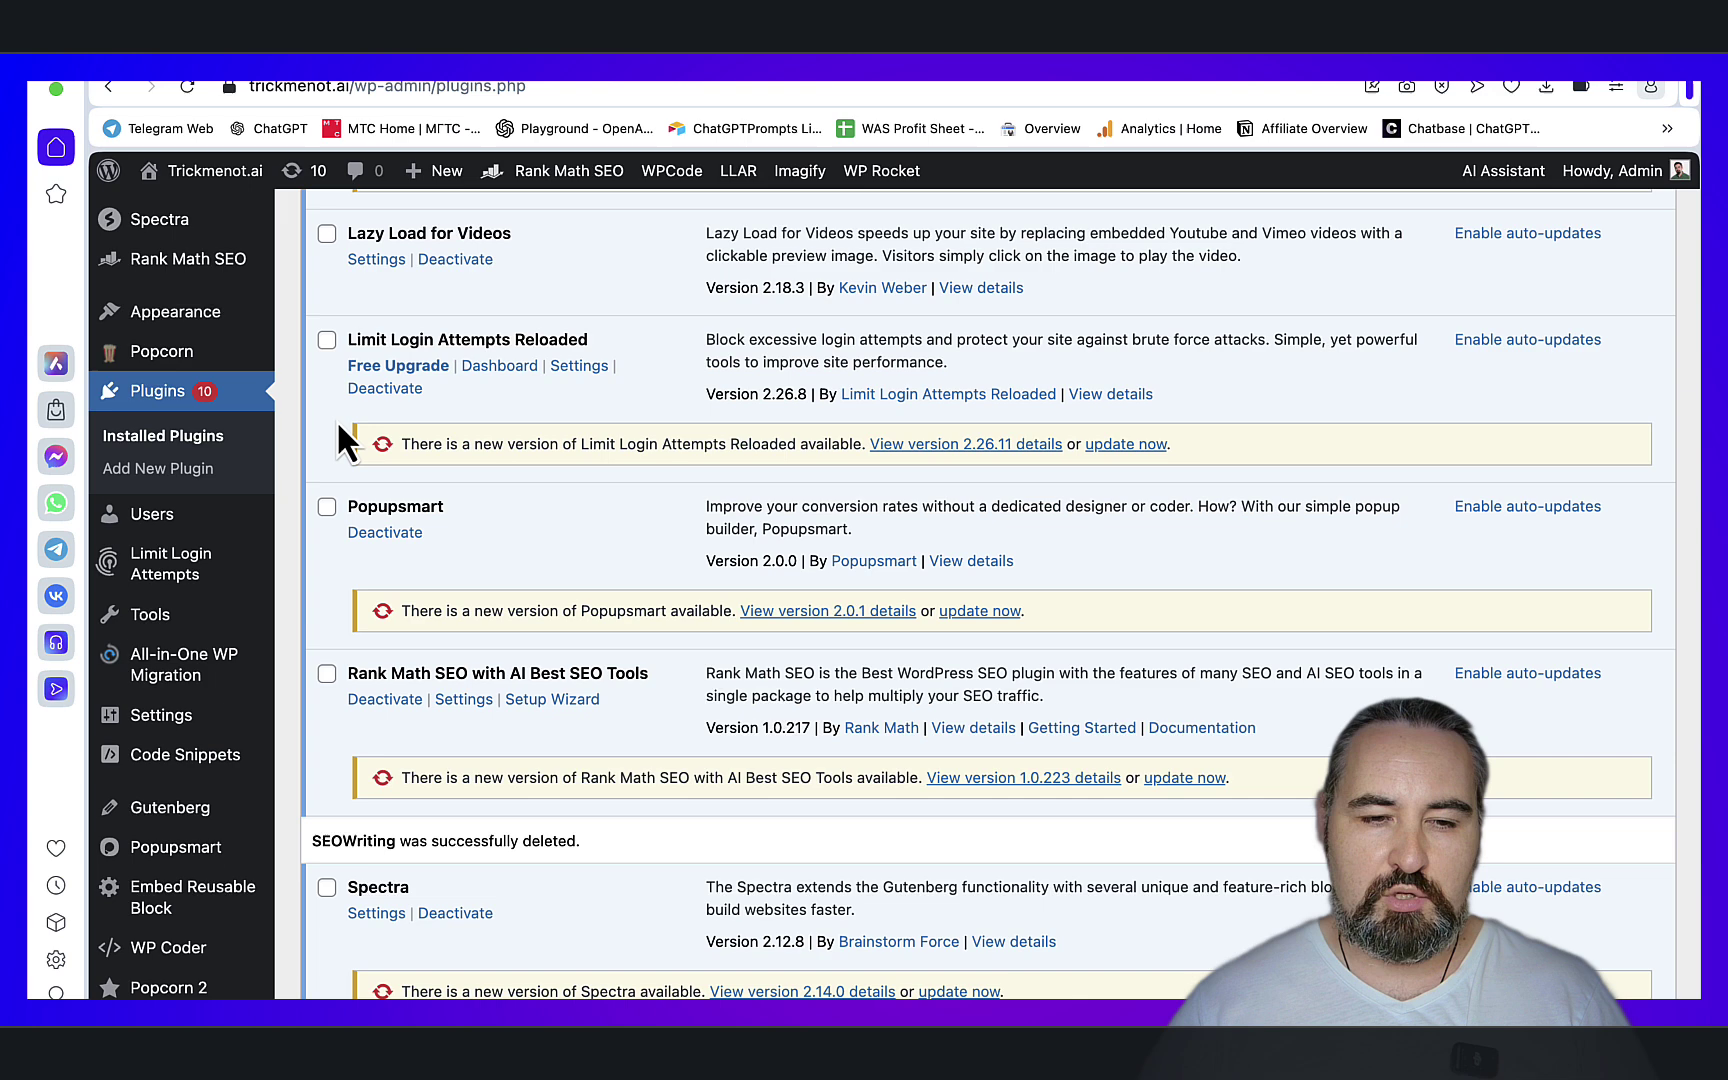
Install and activate the SEOWriting plugin from WordPress's Add New Plugin page
scroll(193, 740, "up", 10)
left_click(493, 236)
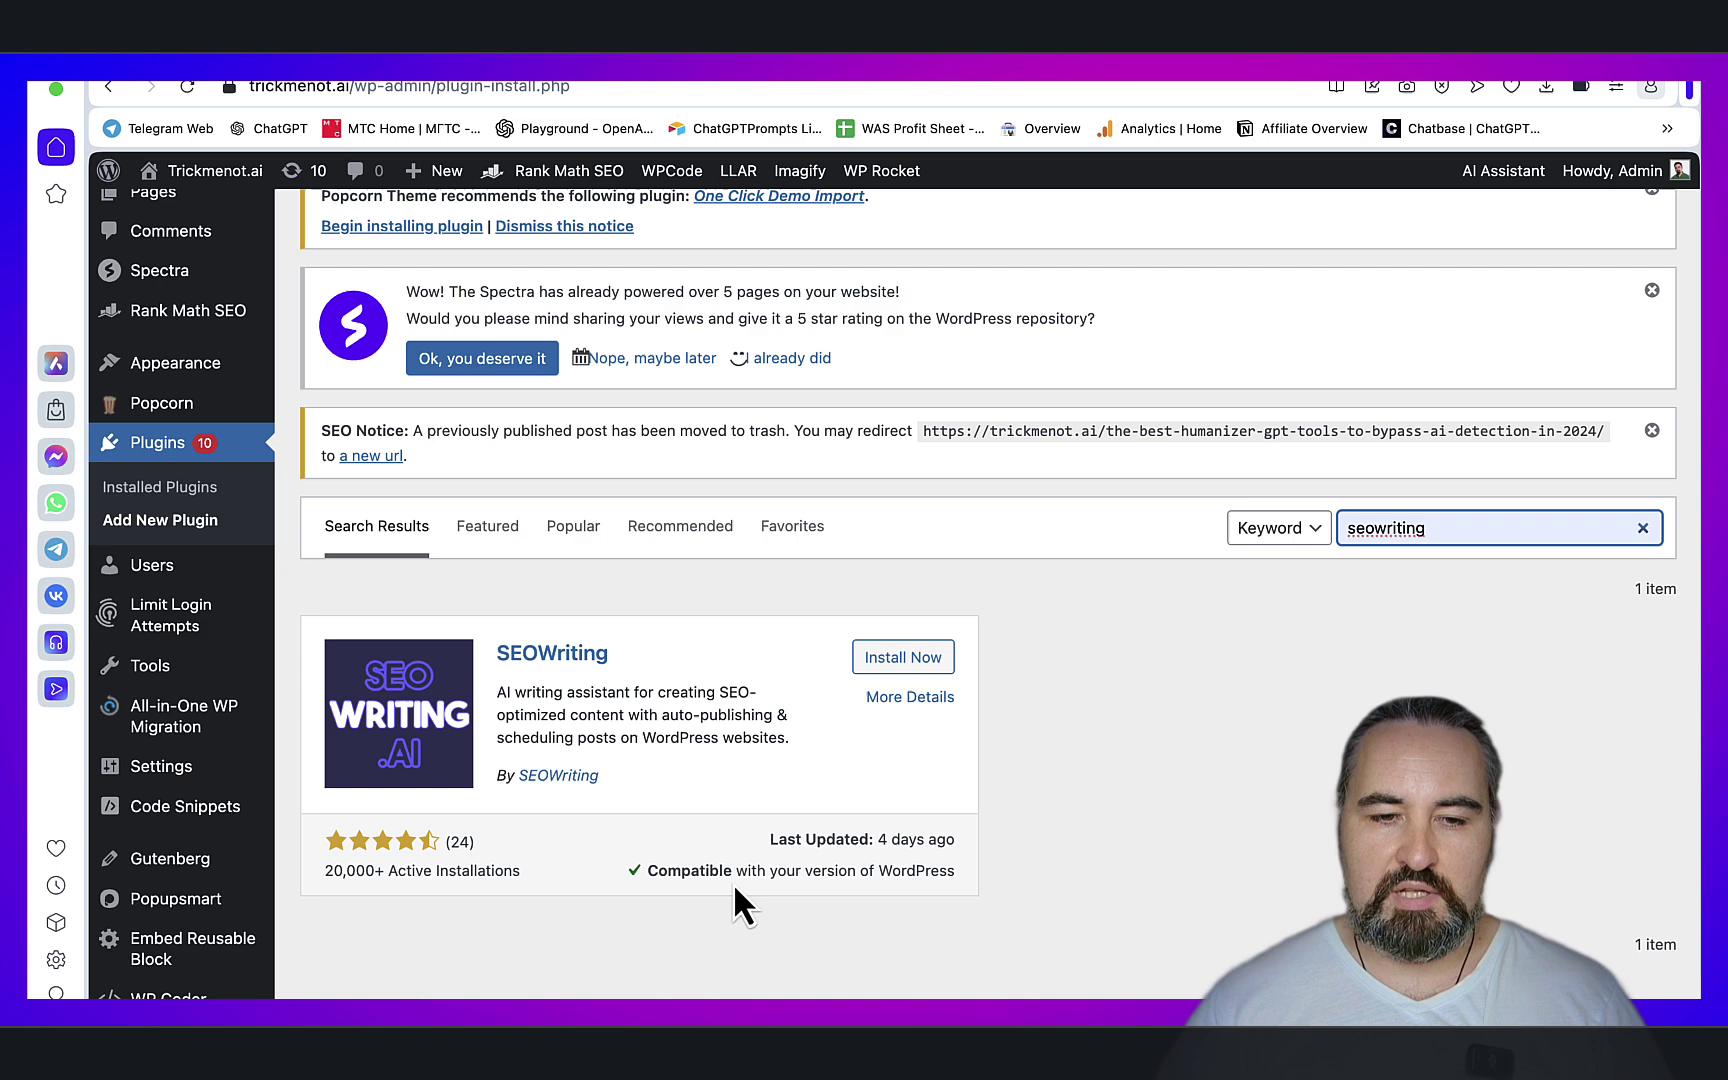
left_click(900, 665)
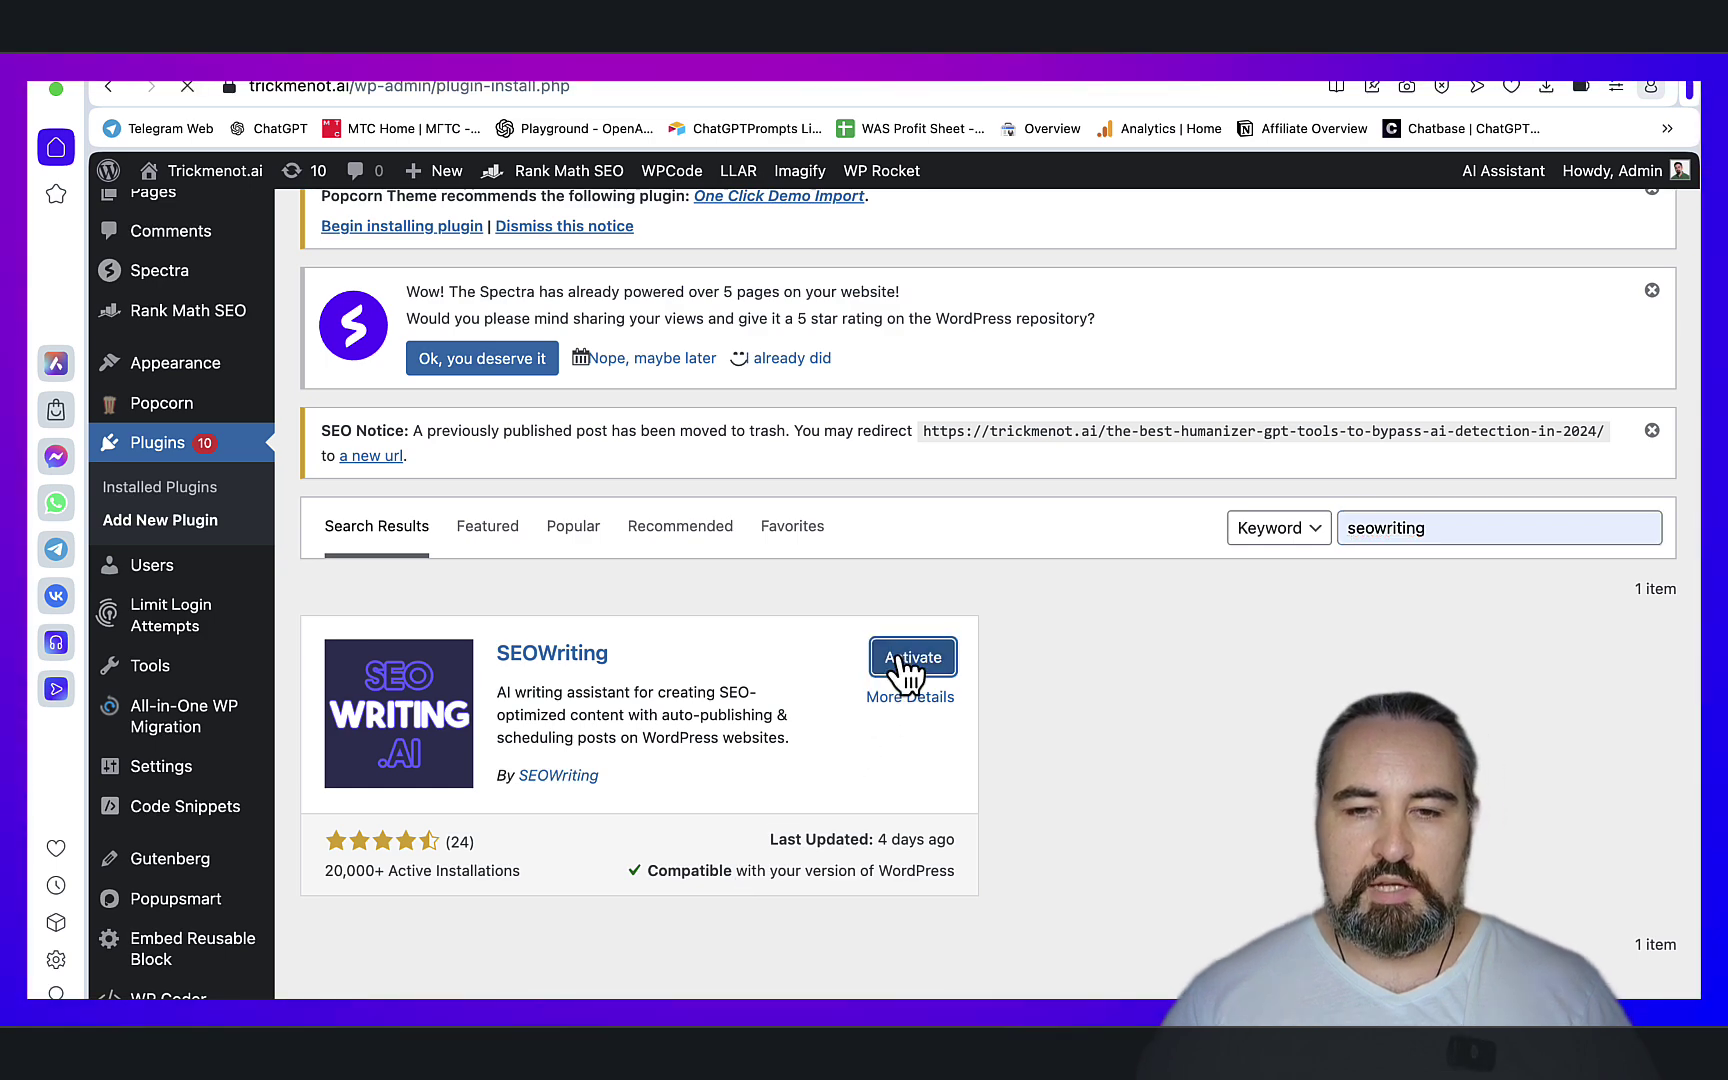
left_click(900, 662)
Connect trickmenot.ai to SEOWriting.AI from the SEOWriting plugin settings
scroll(905, 675, "down", 3)
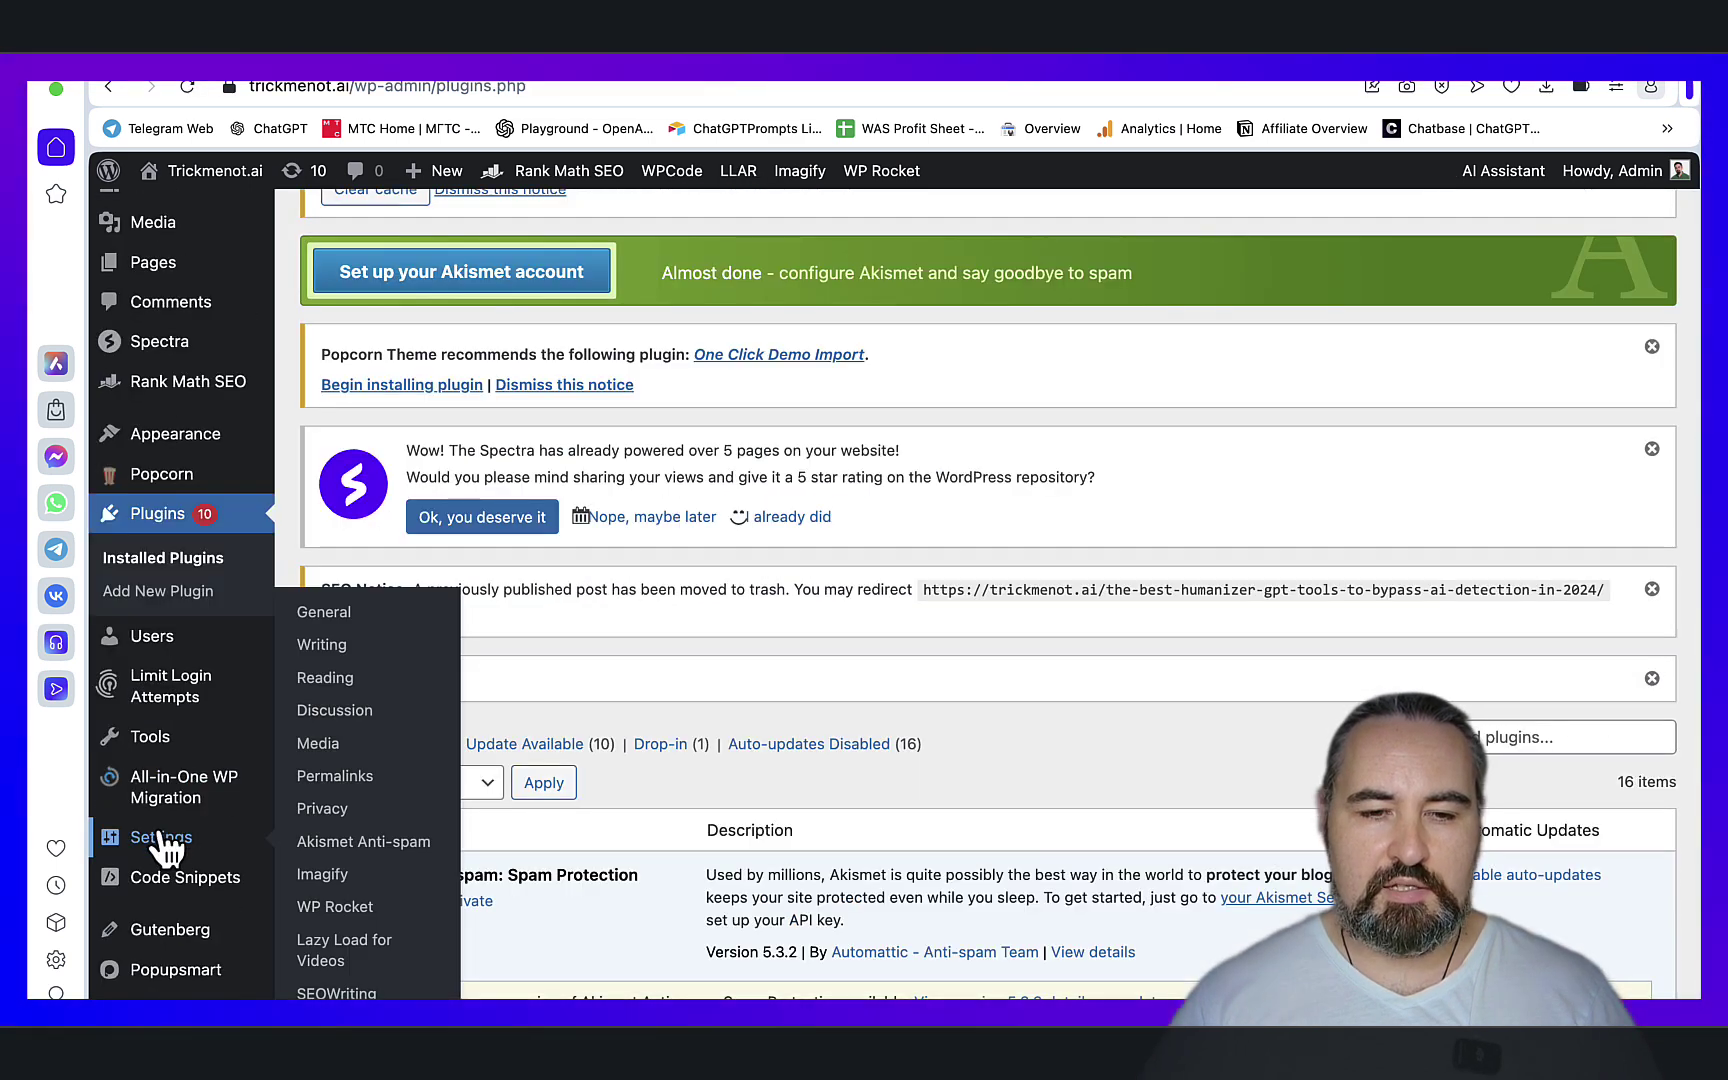
left_click(340, 993)
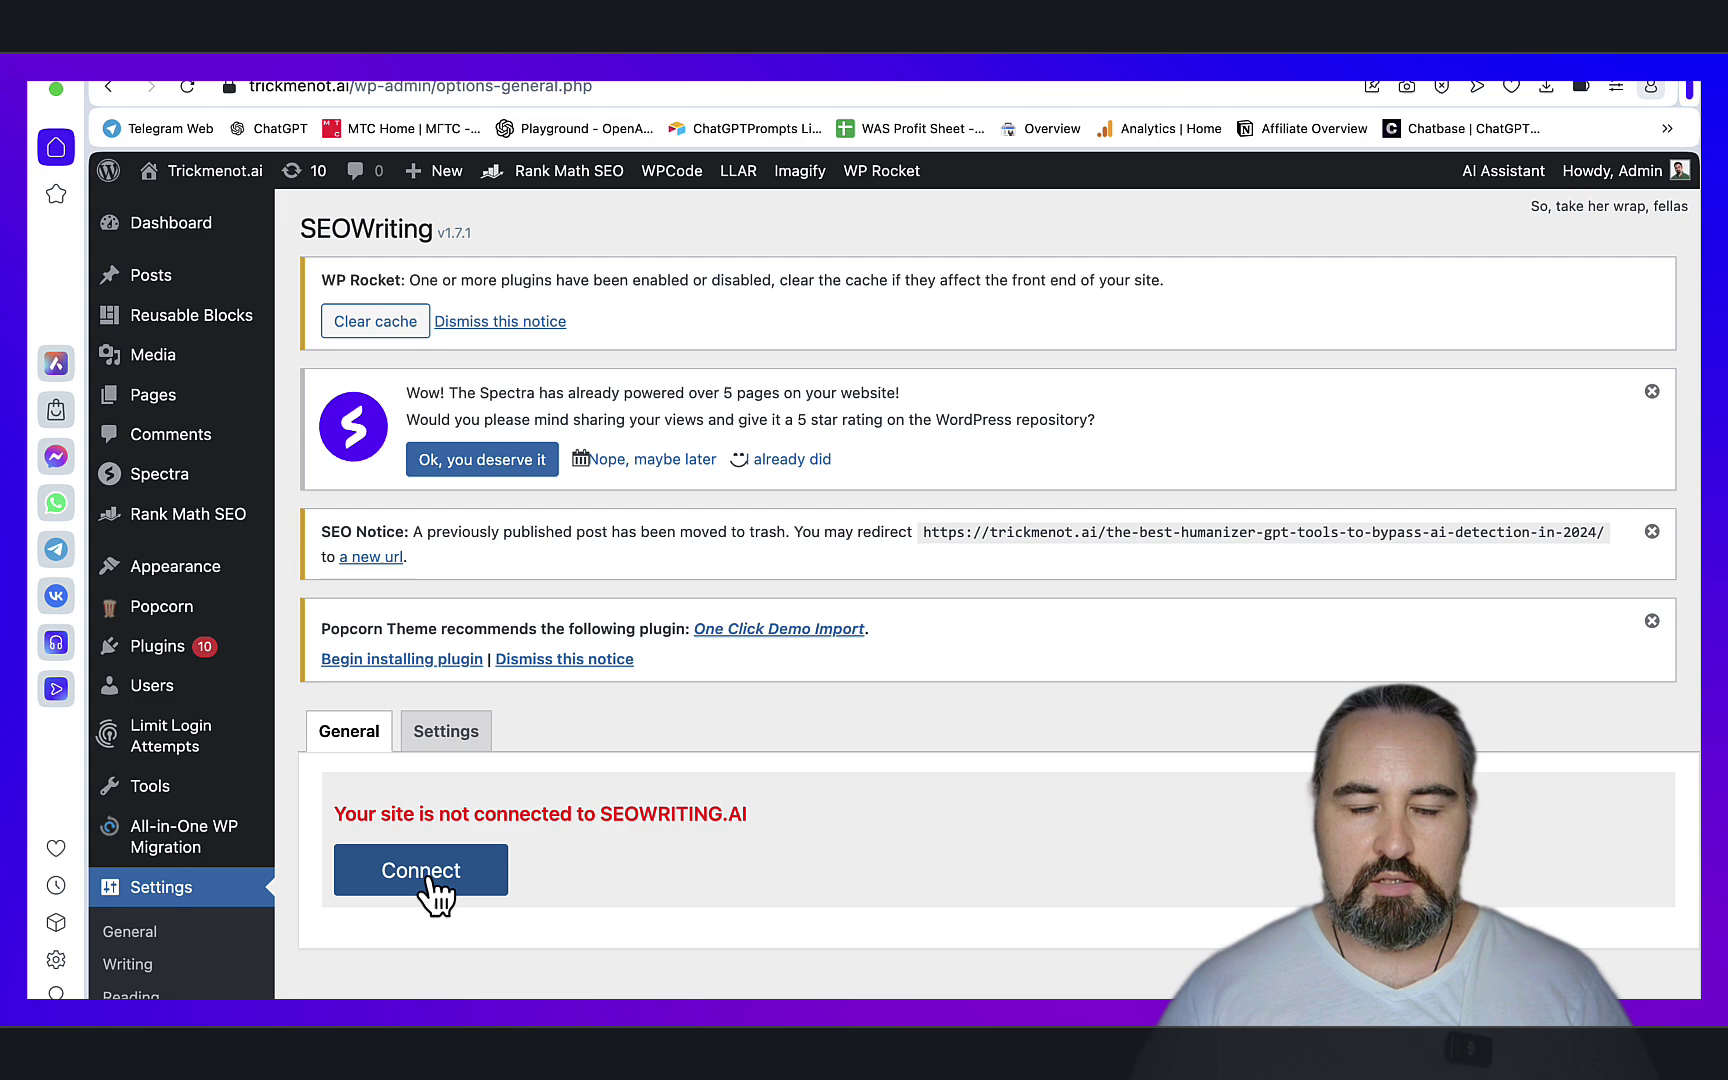
left_click(427, 876)
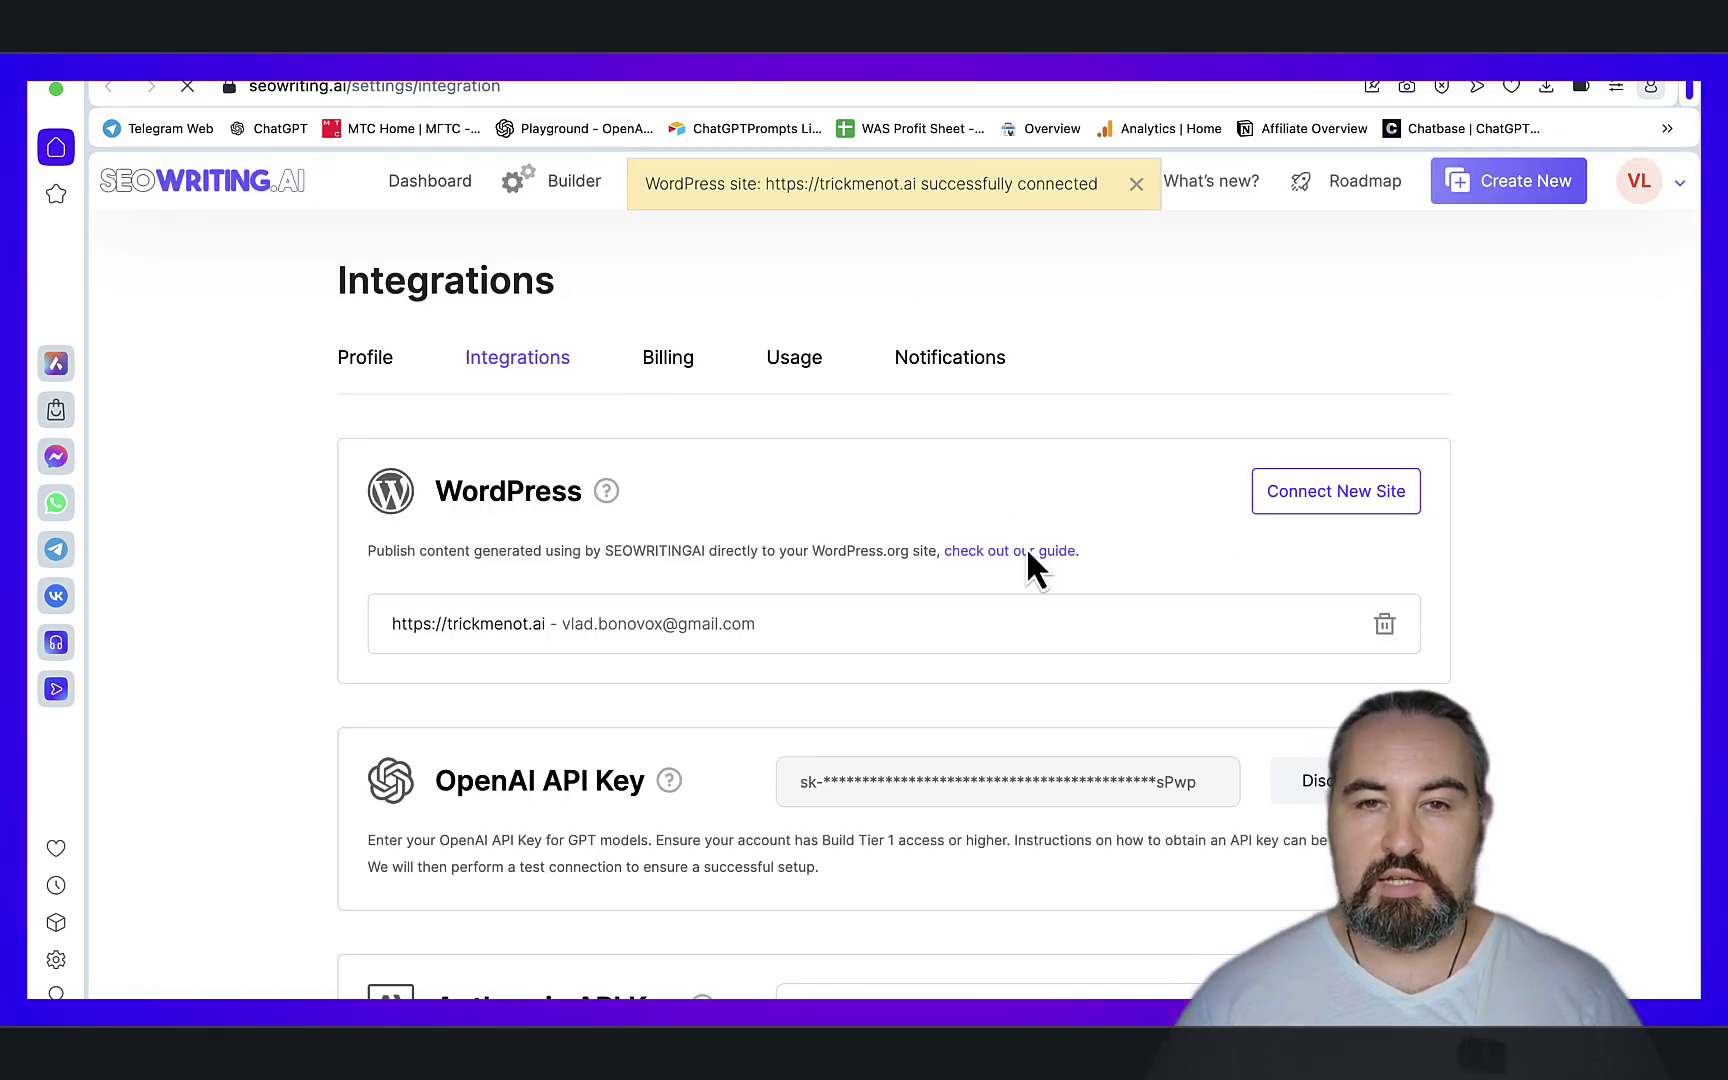
mouse_move(250, 85)
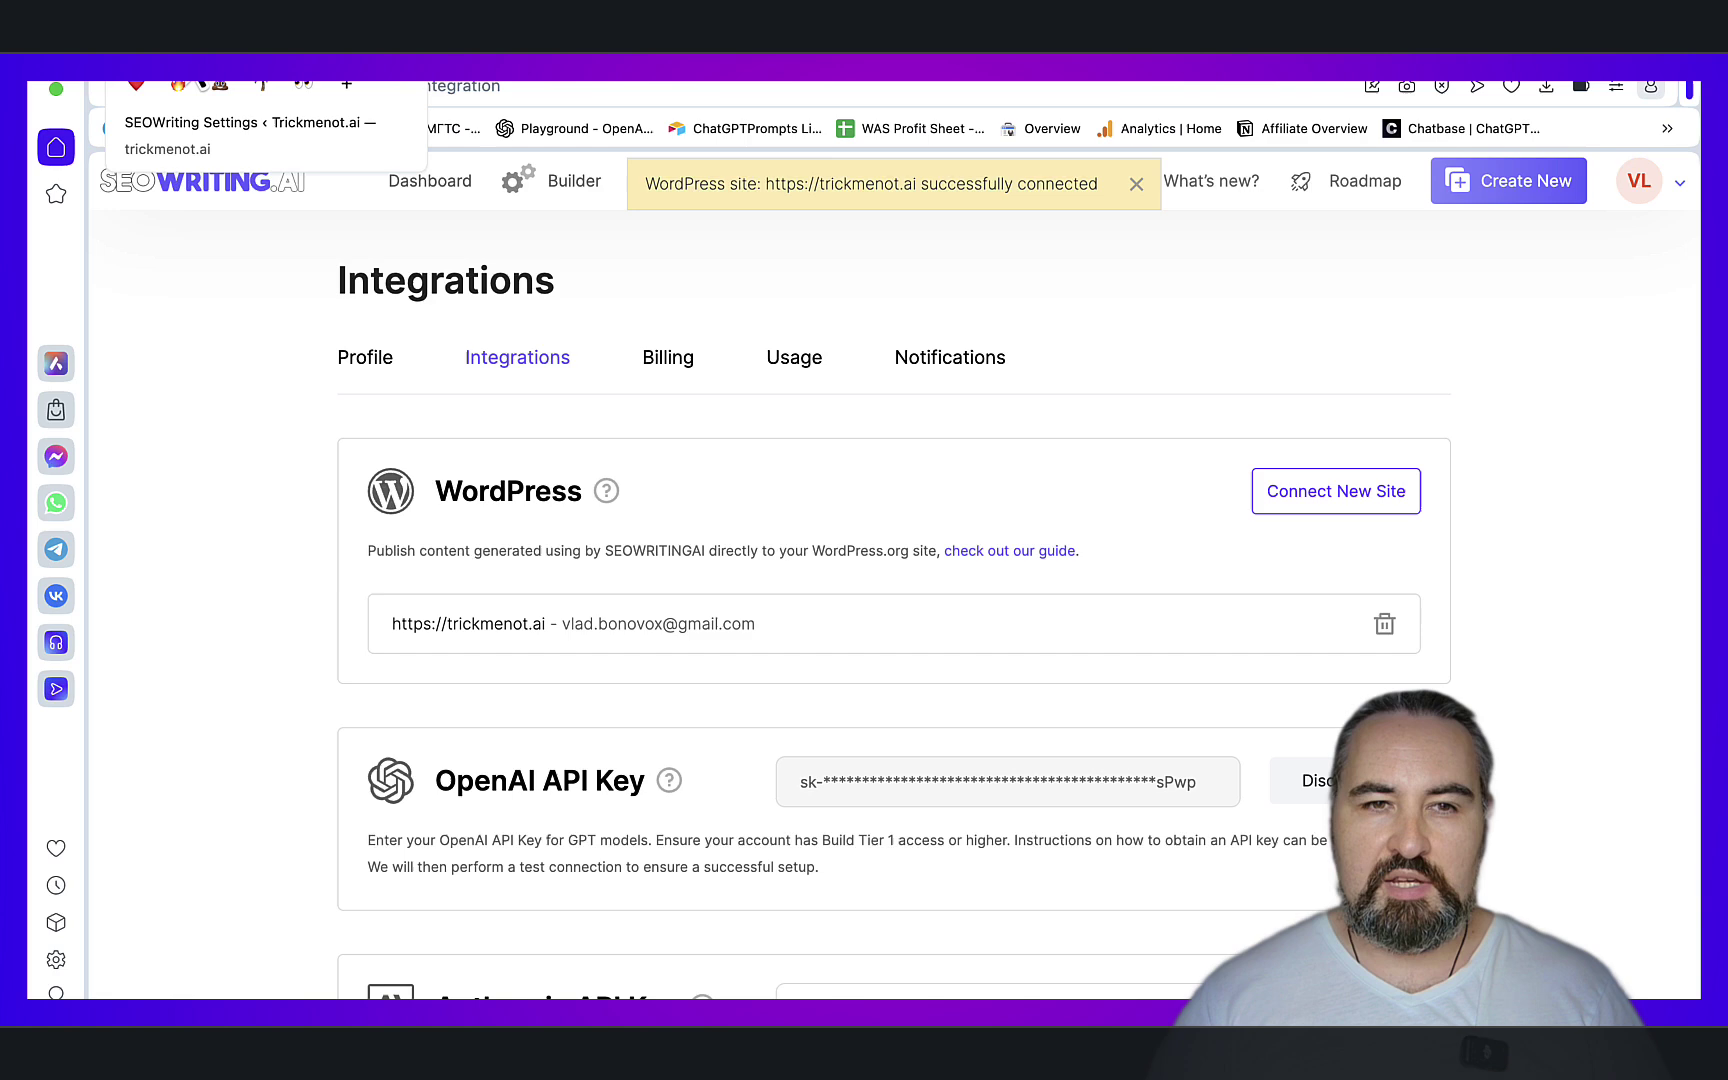
Copy the NeuronWriter title 'How to bypass ai detection' and return to SEOWriting.AI's generator
left_click(140, 85)
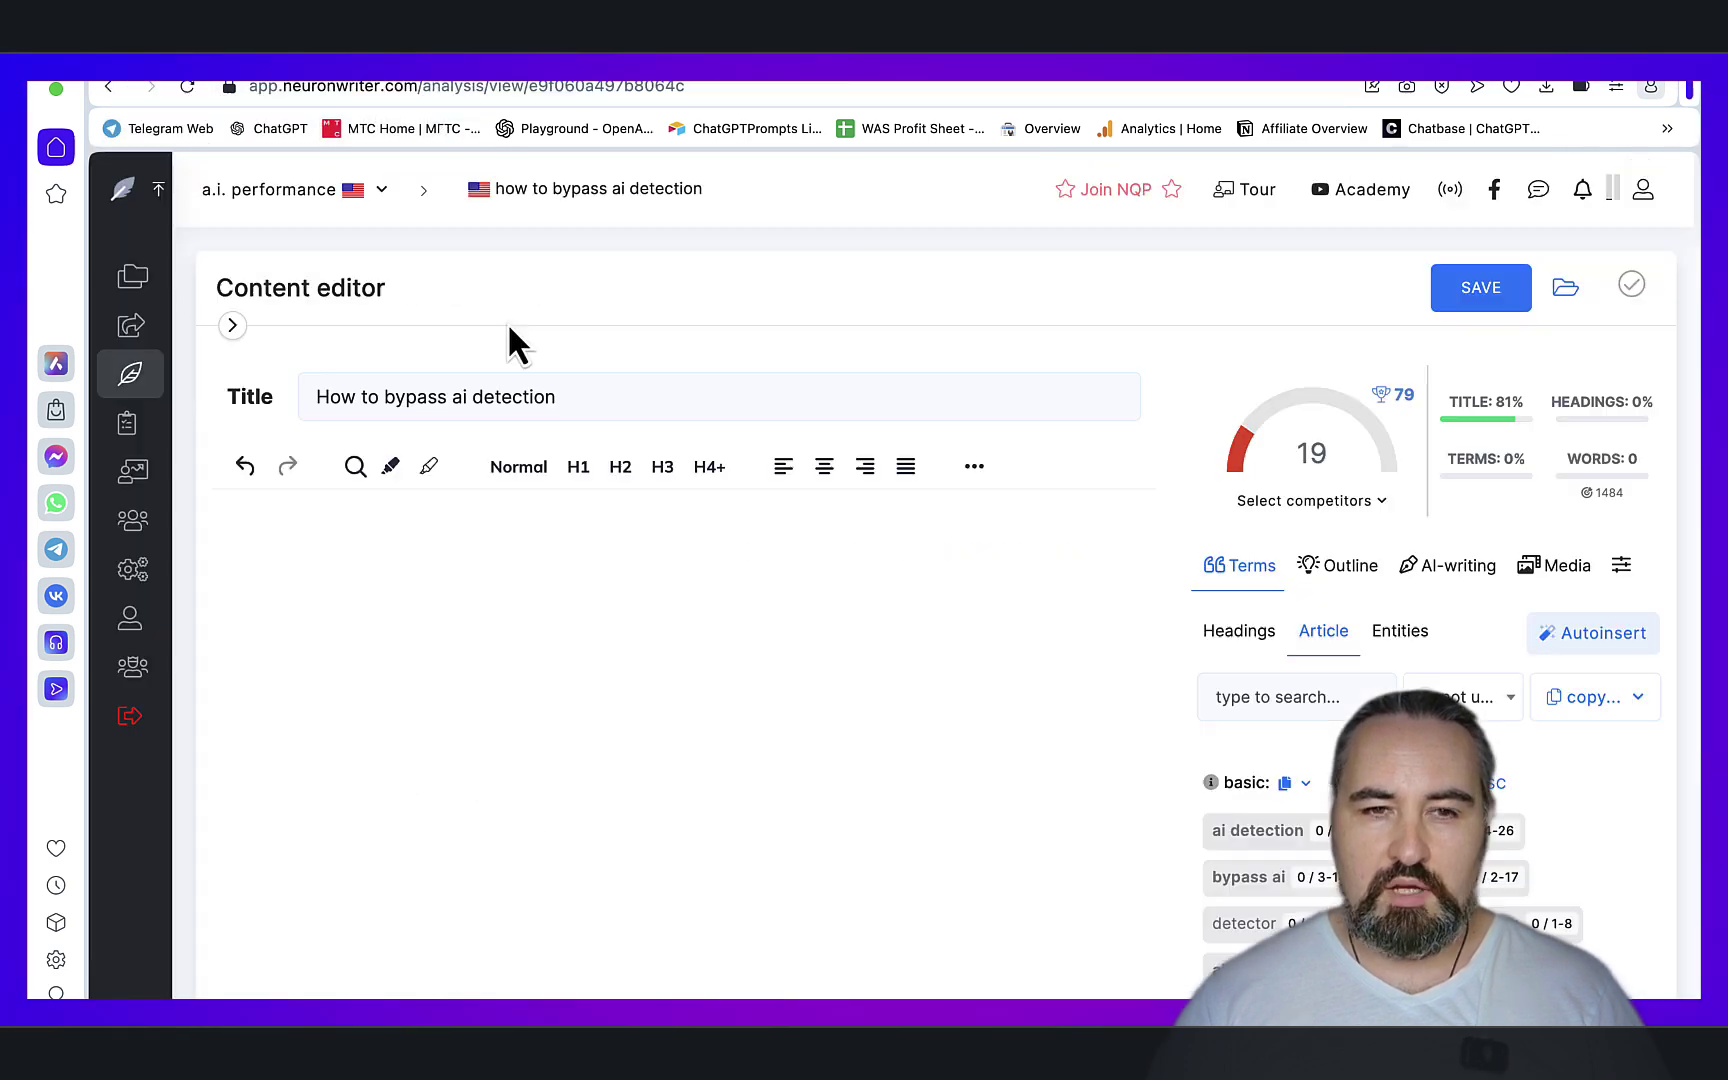
left_click(584, 390)
left_click_drag(521, 386, 130, 385)
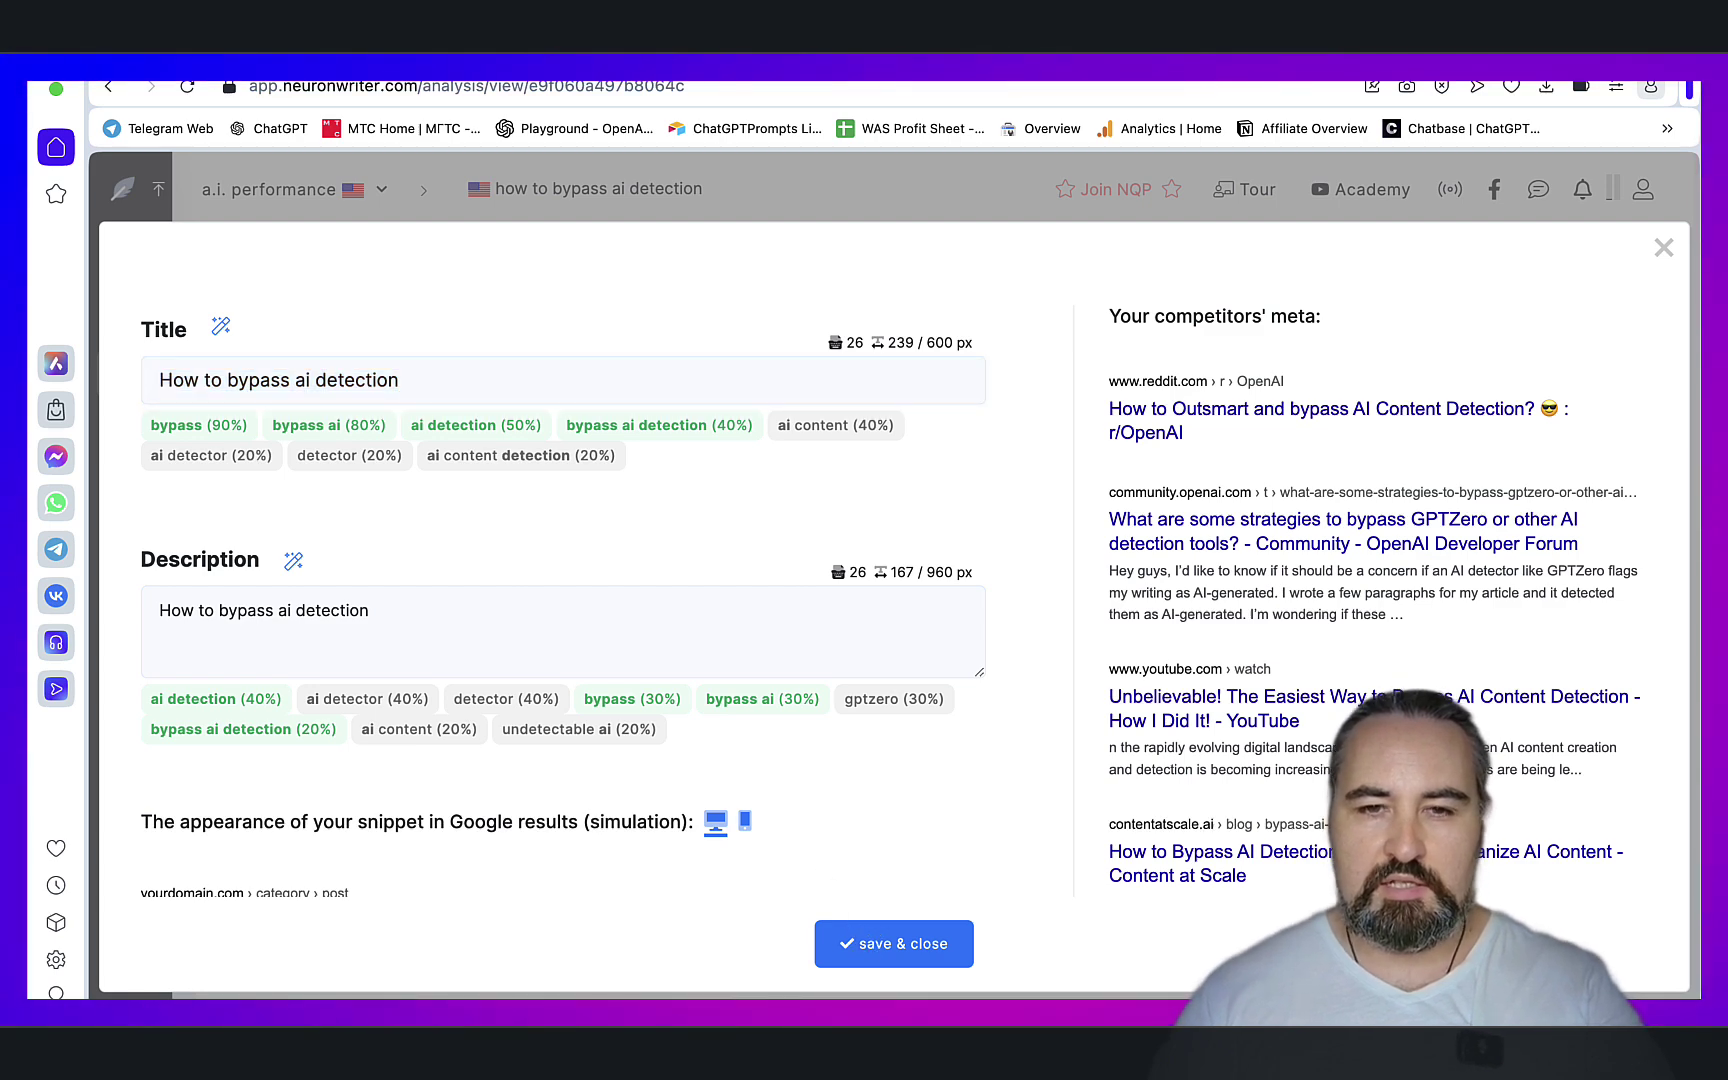
left_click(1664, 262)
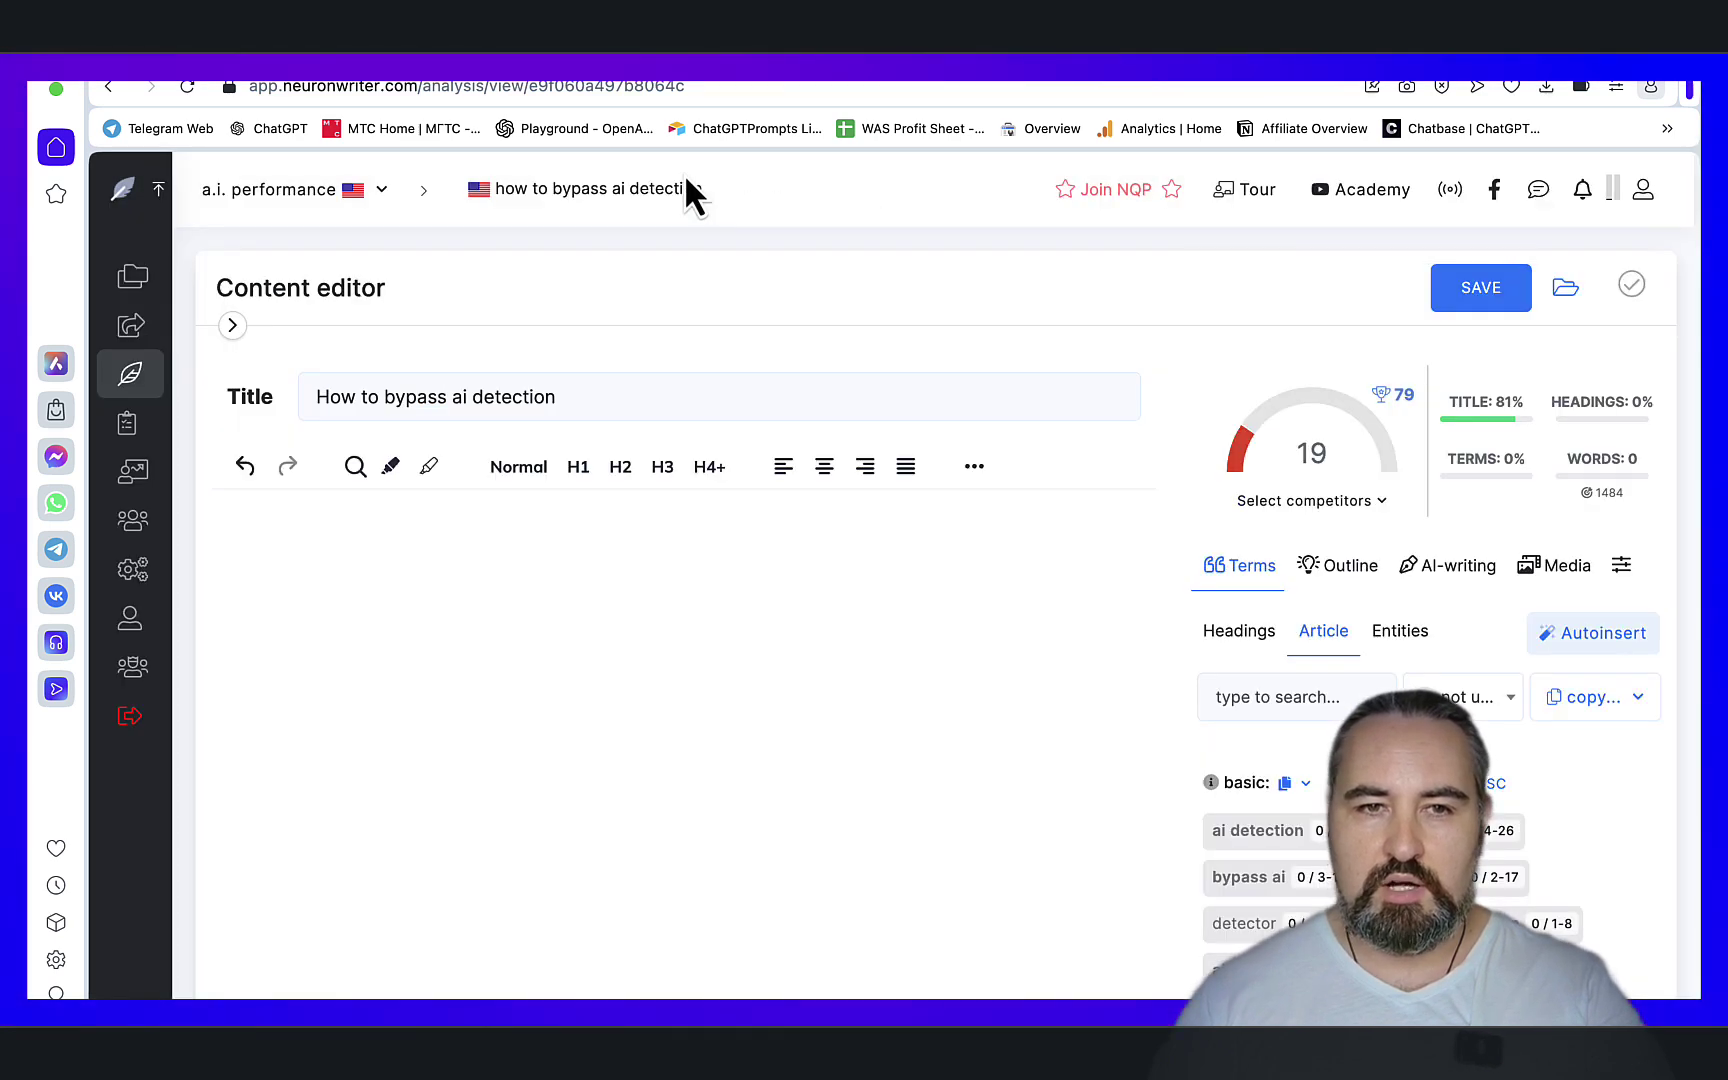
key("ctrl+Tab")
Select GPT-4o Last Model as the AI model
scroll(1098, 585, "down", 3)
left_click(1050, 815)
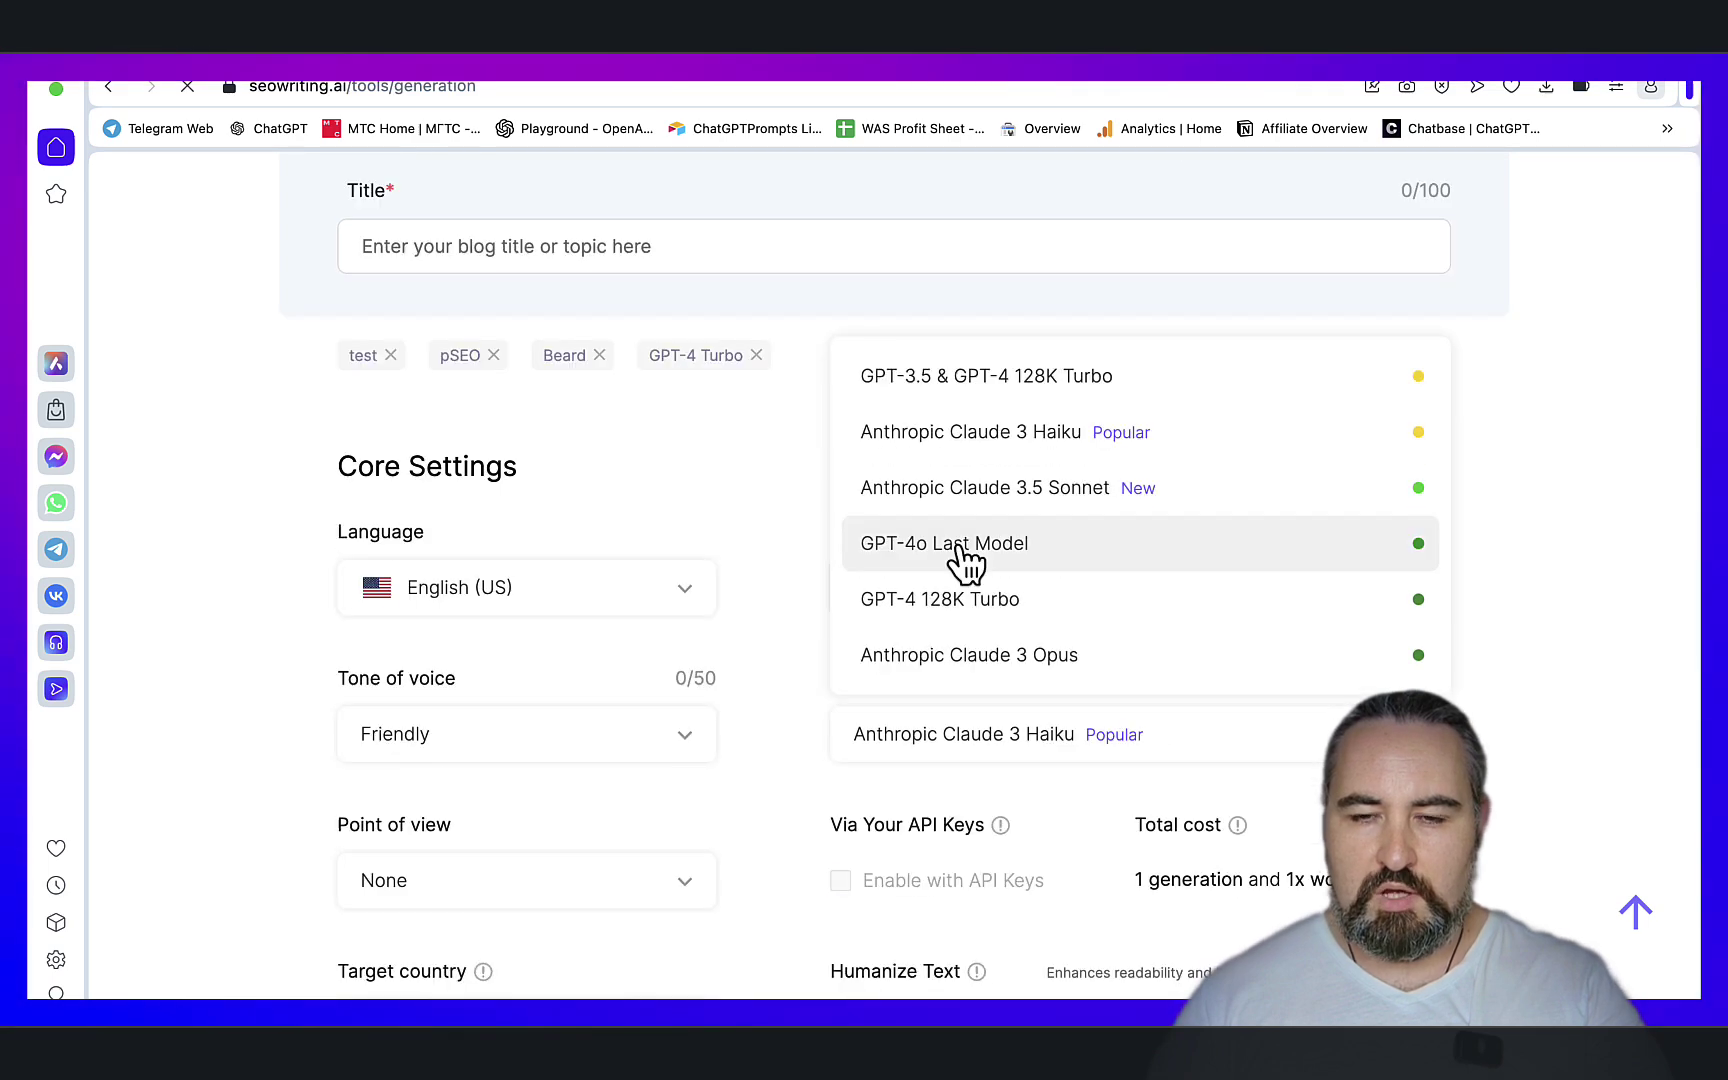
left_click(964, 563)
Generate a title and rewrite it as 'How to bypass ai detection – Your Easy Guide for 2024'
scroll(960, 565, "up", 5)
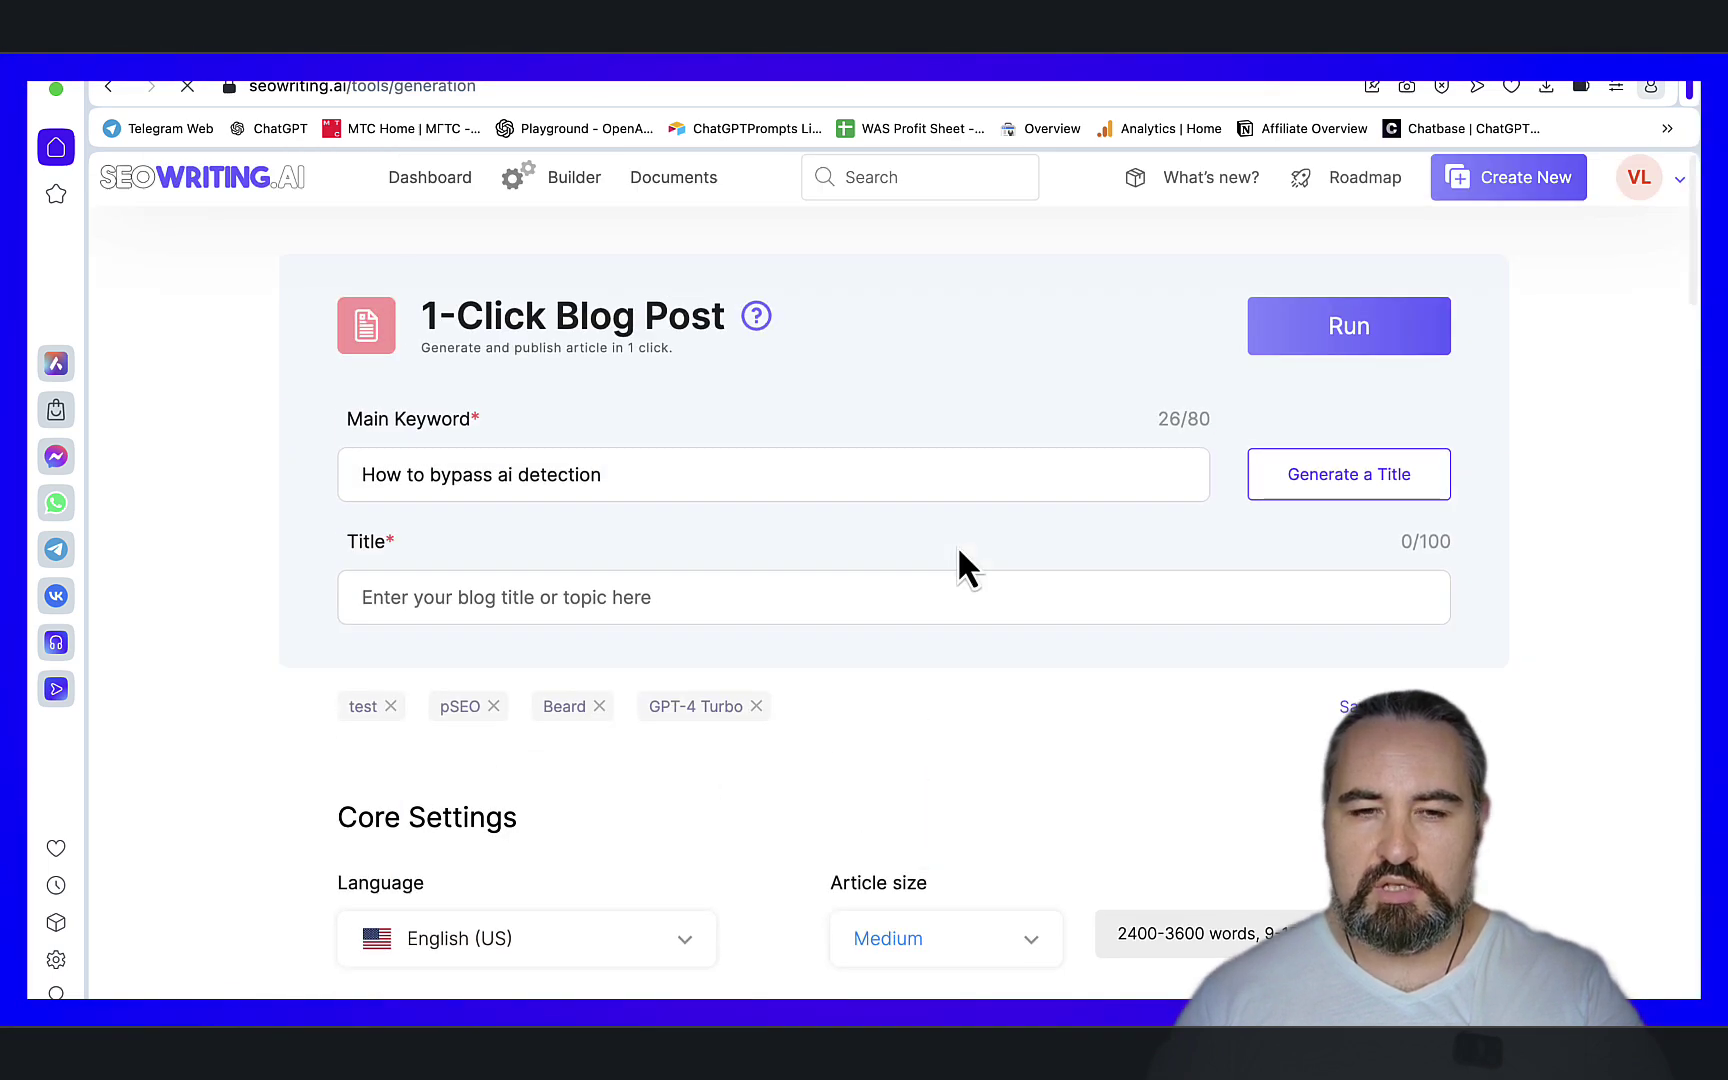
left_click(1372, 476)
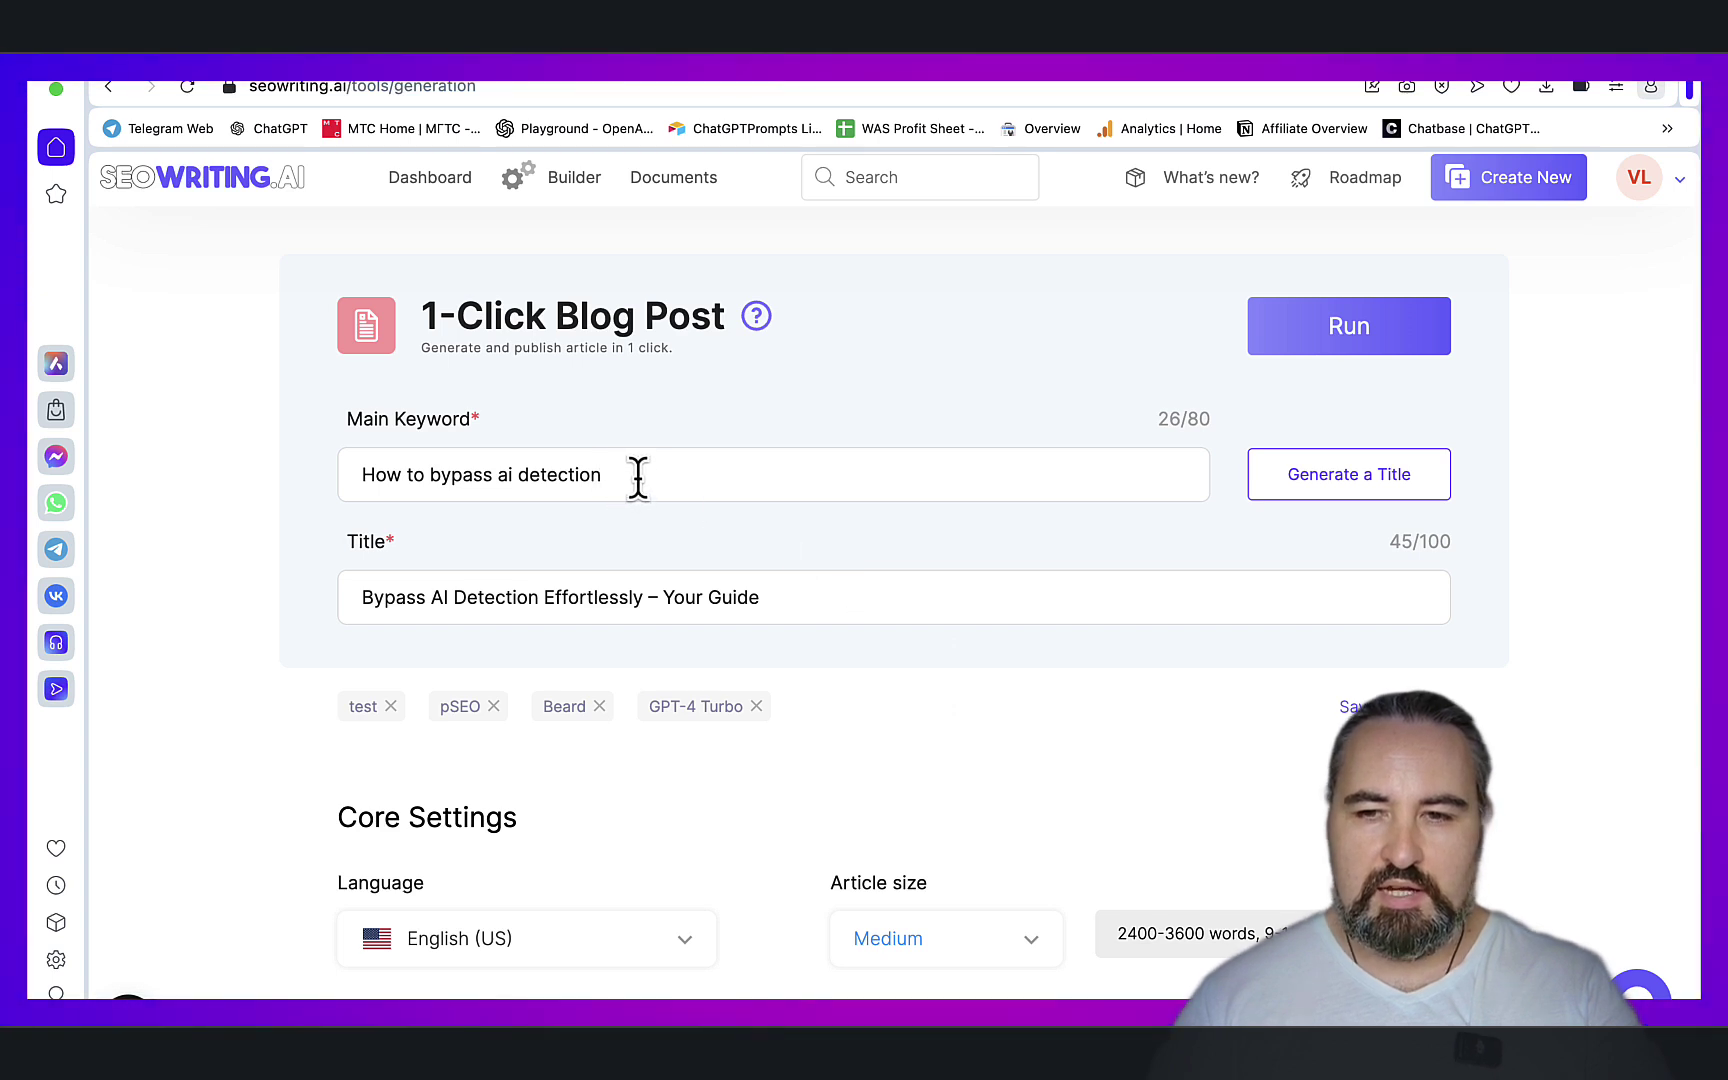
left_click_drag(632, 474, 355, 465)
key("ctrl+c")
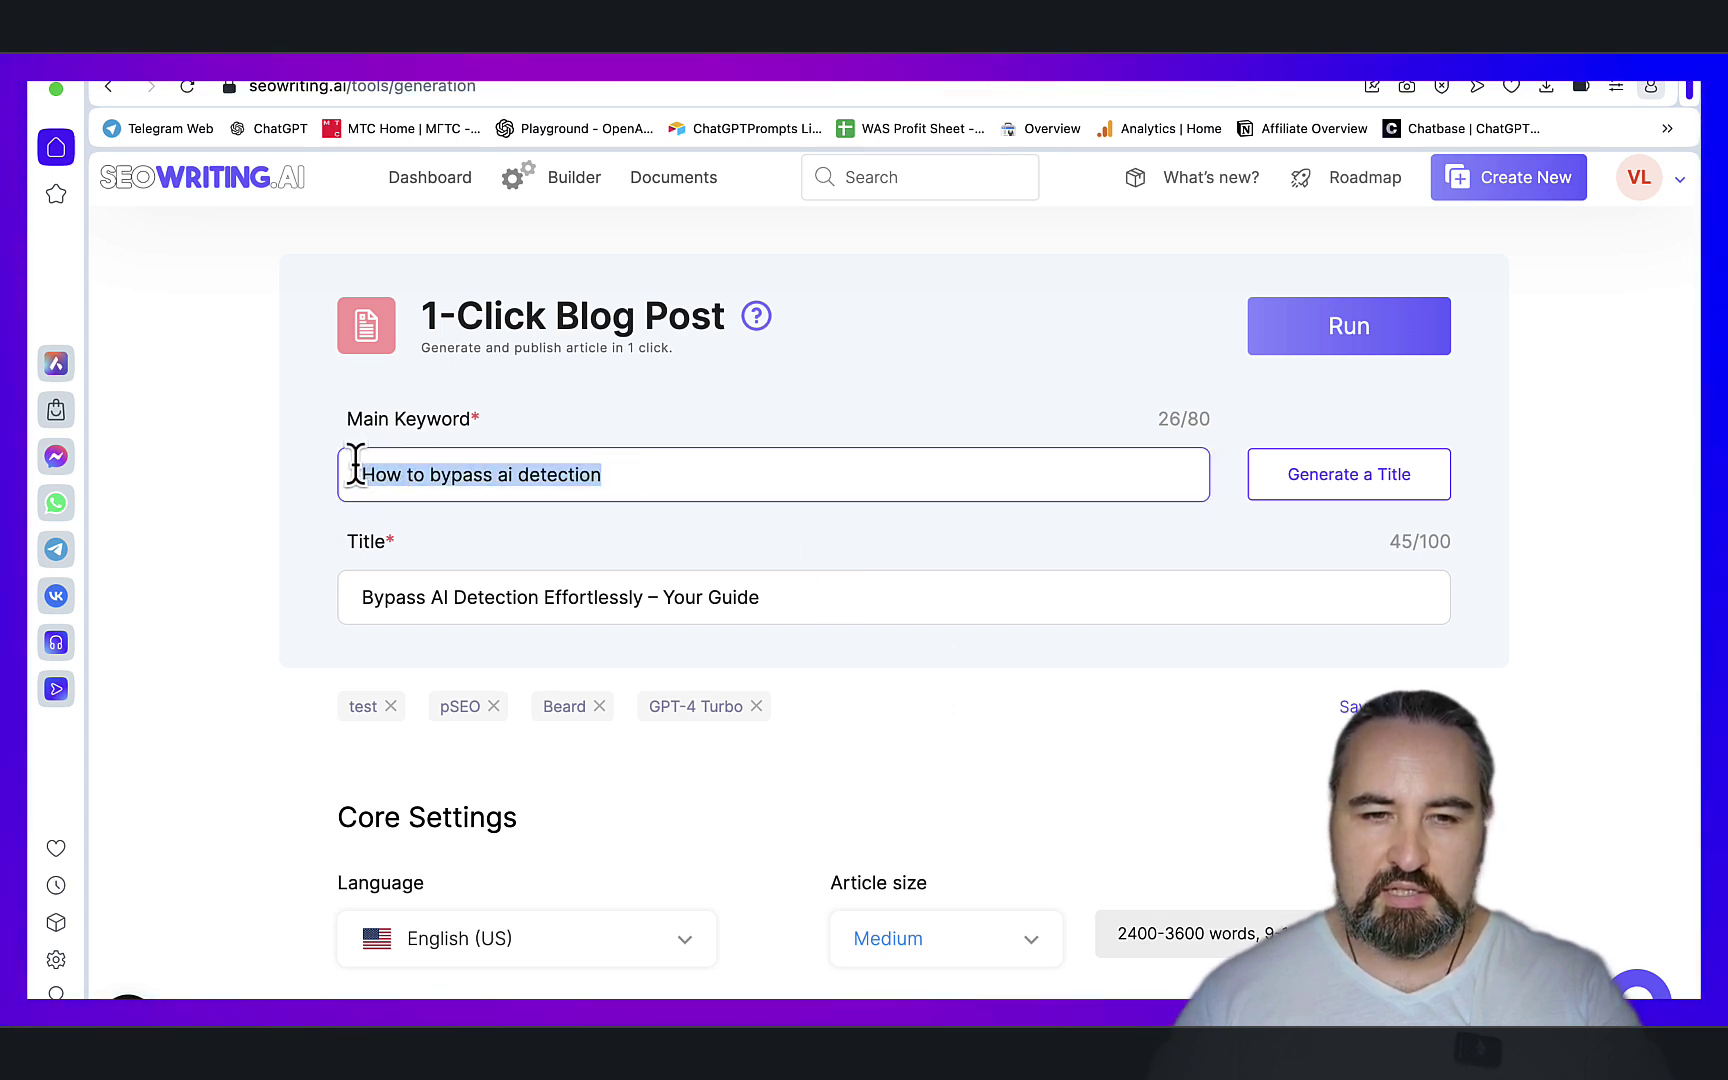
left_click_drag(636, 597, 362, 597)
key("ctrl+v")
left_click(663, 598)
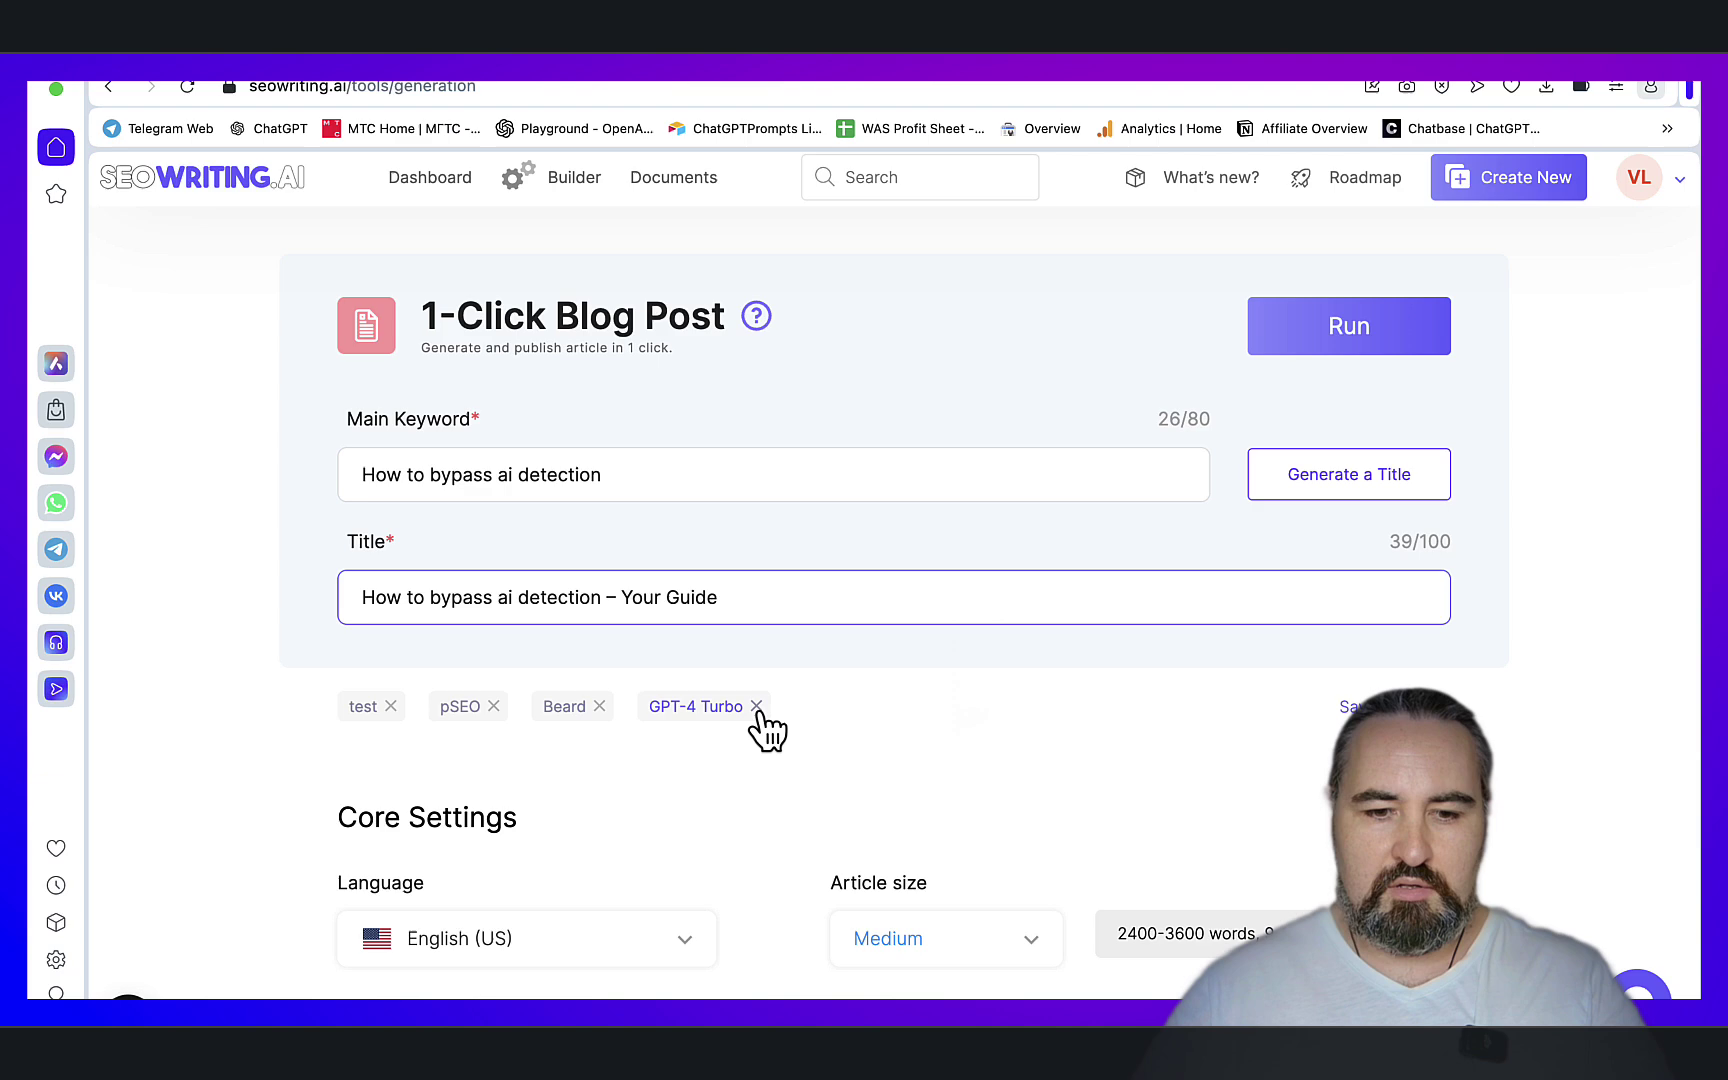
type("Wasy ")
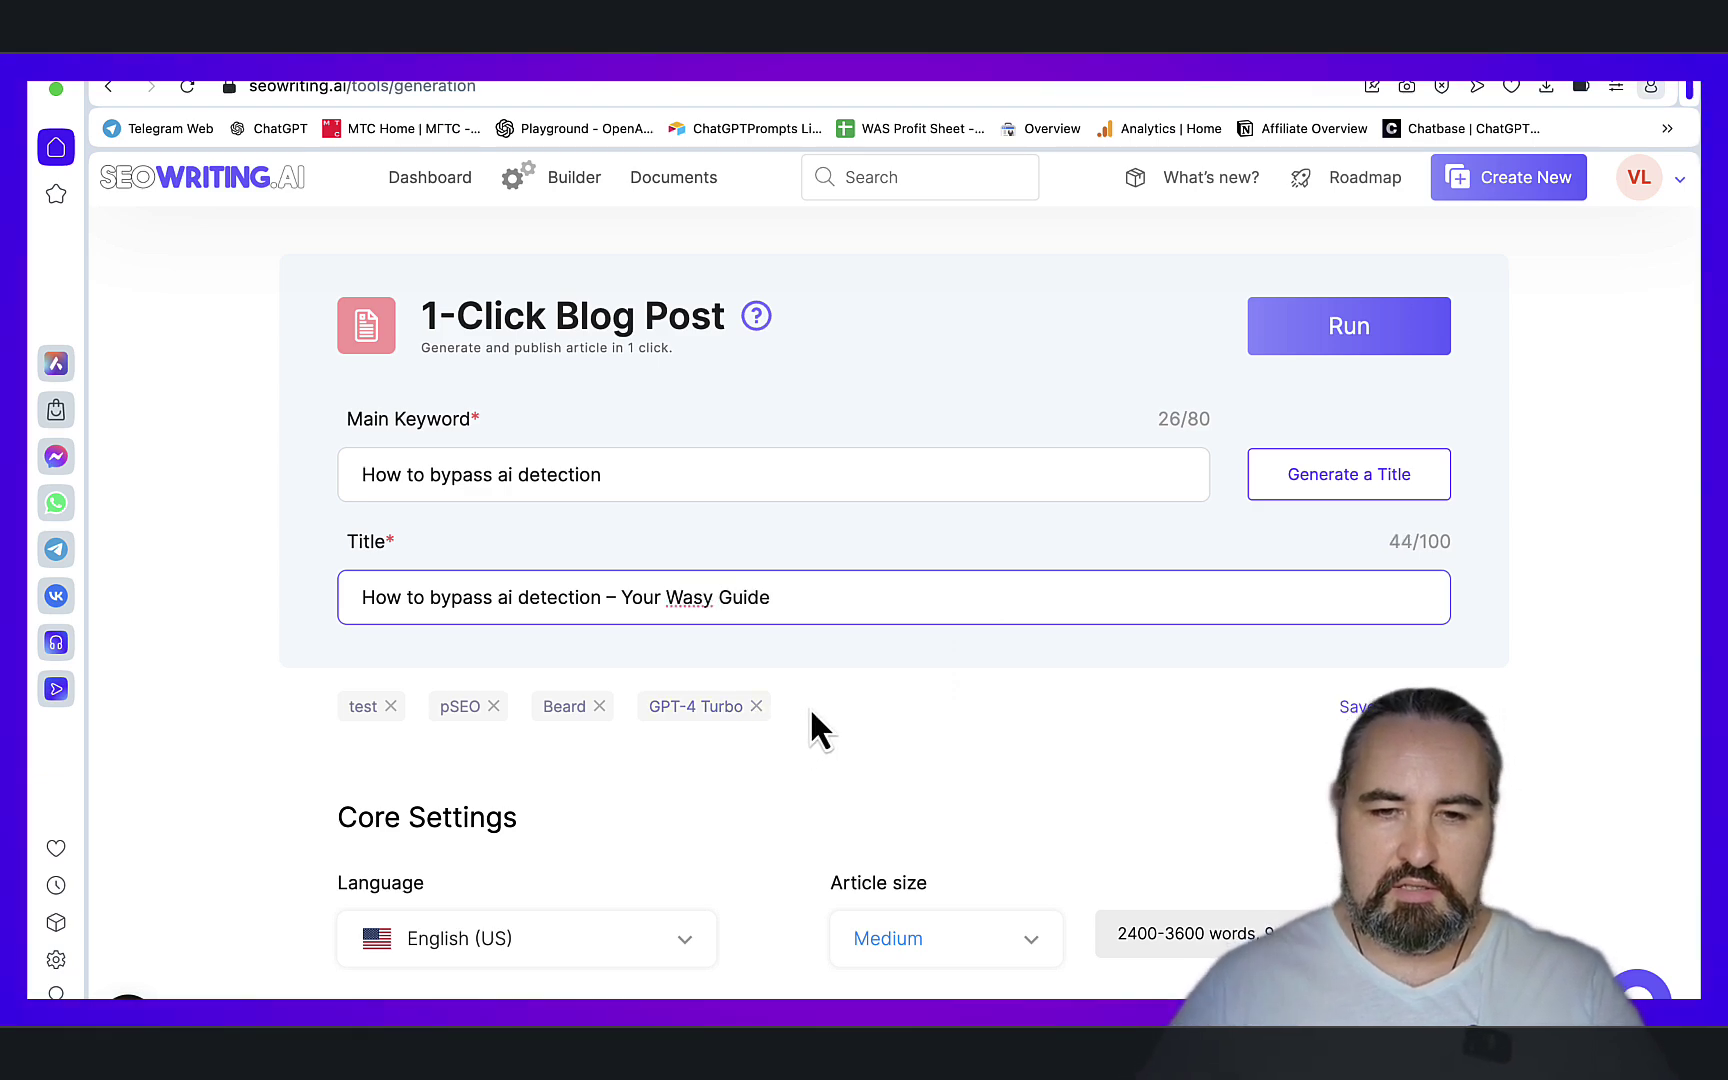
type(" dor 2024")
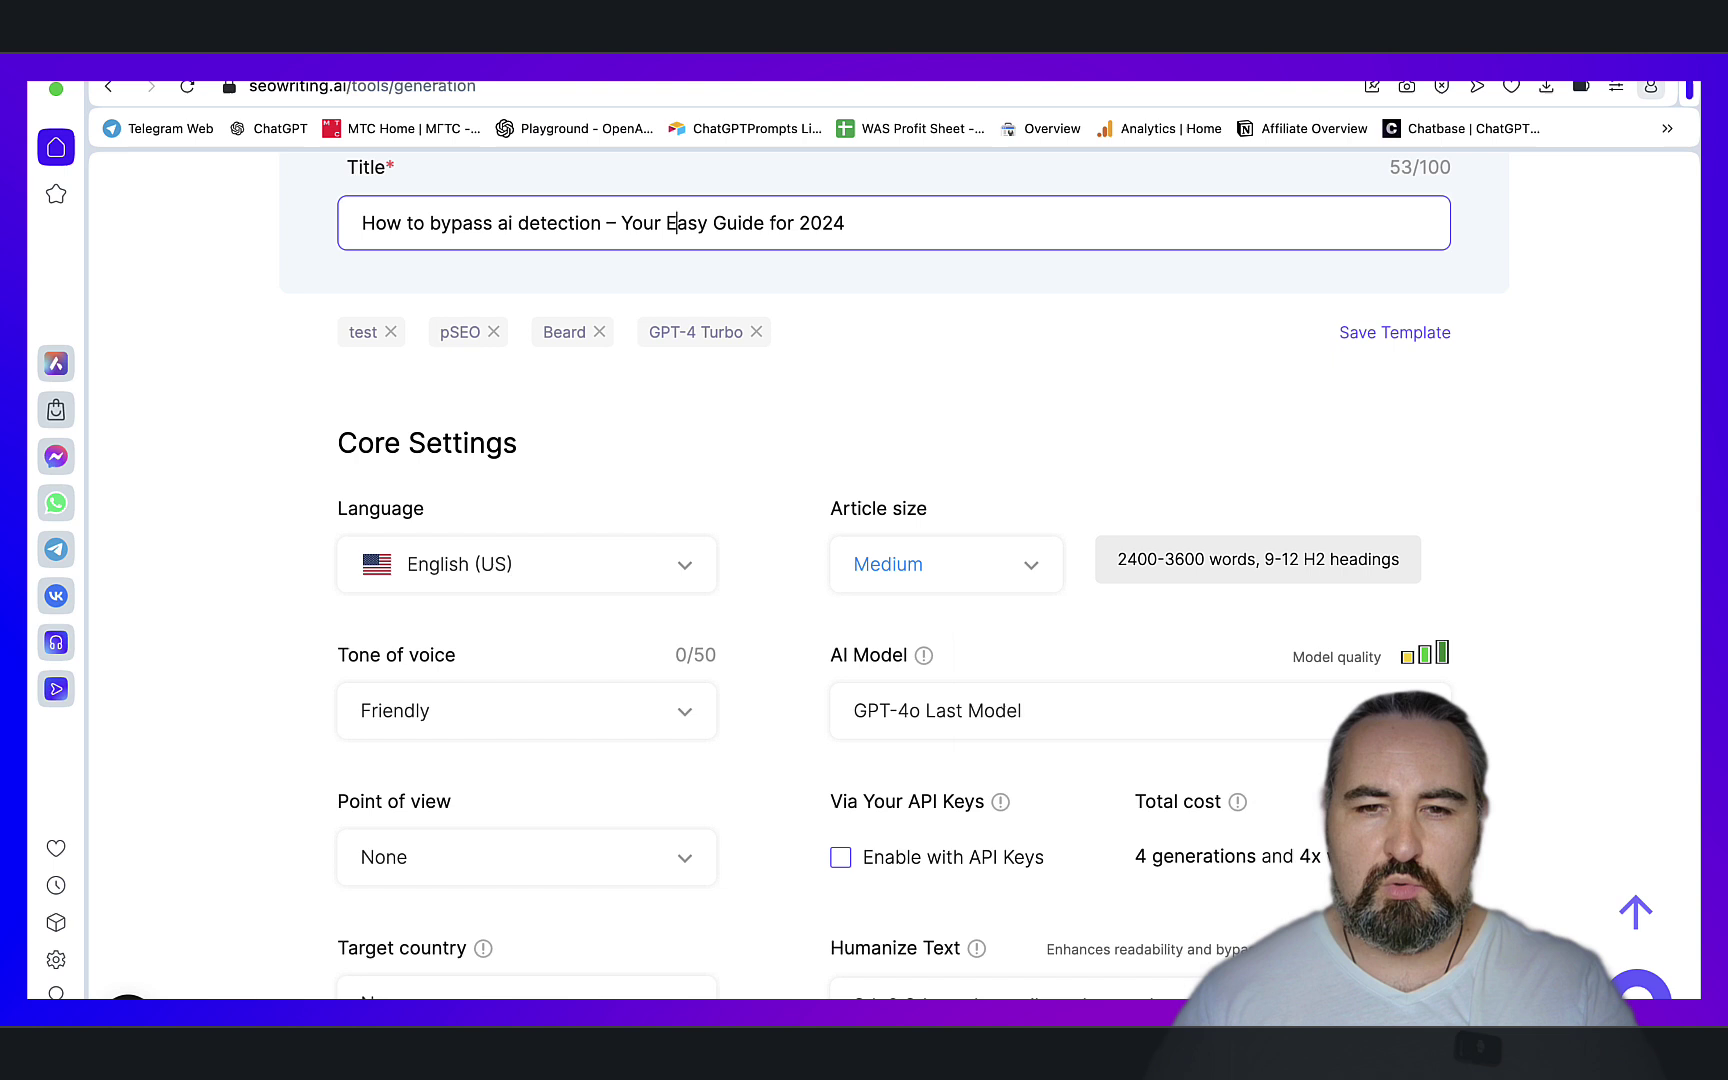
Set the article size to Small and the tone of voice to Casual
left_click(1026, 568)
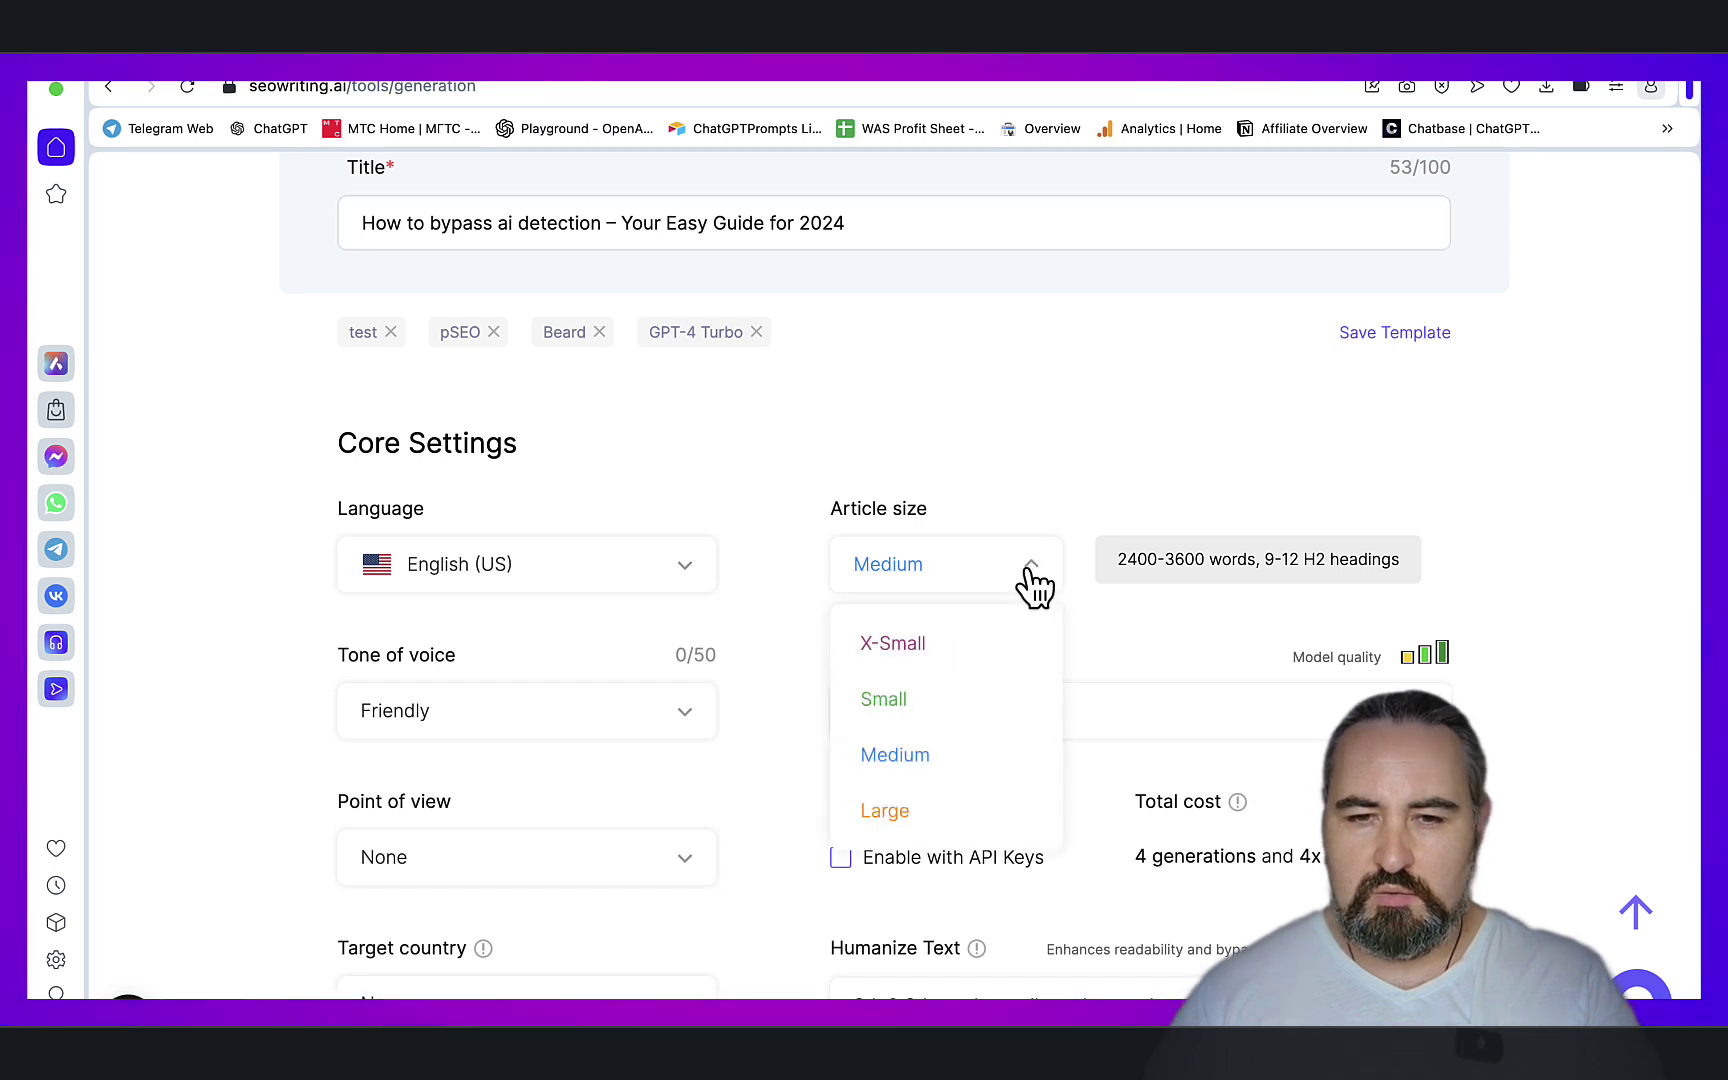
left_click(942, 708)
scroll(720, 540, "down", 2)
left_click(660, 495)
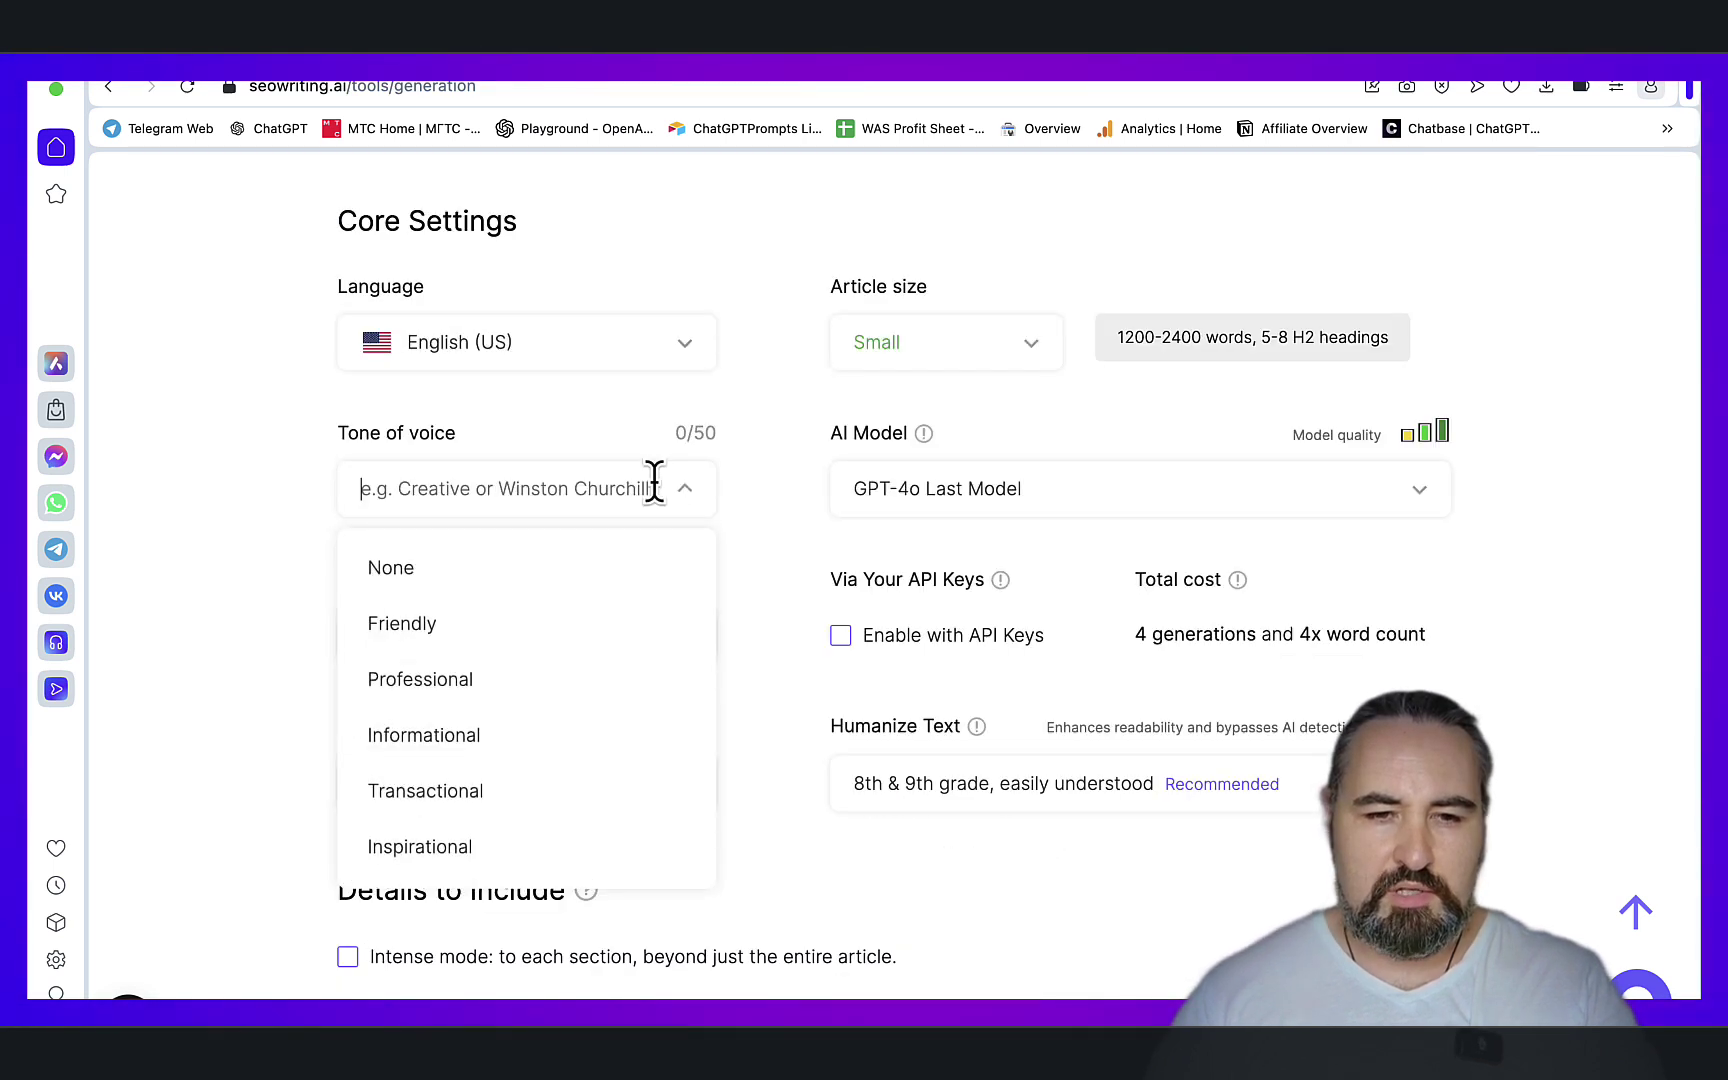
scroll(545, 658, "down", 2)
scroll(545, 658, "down", 1)
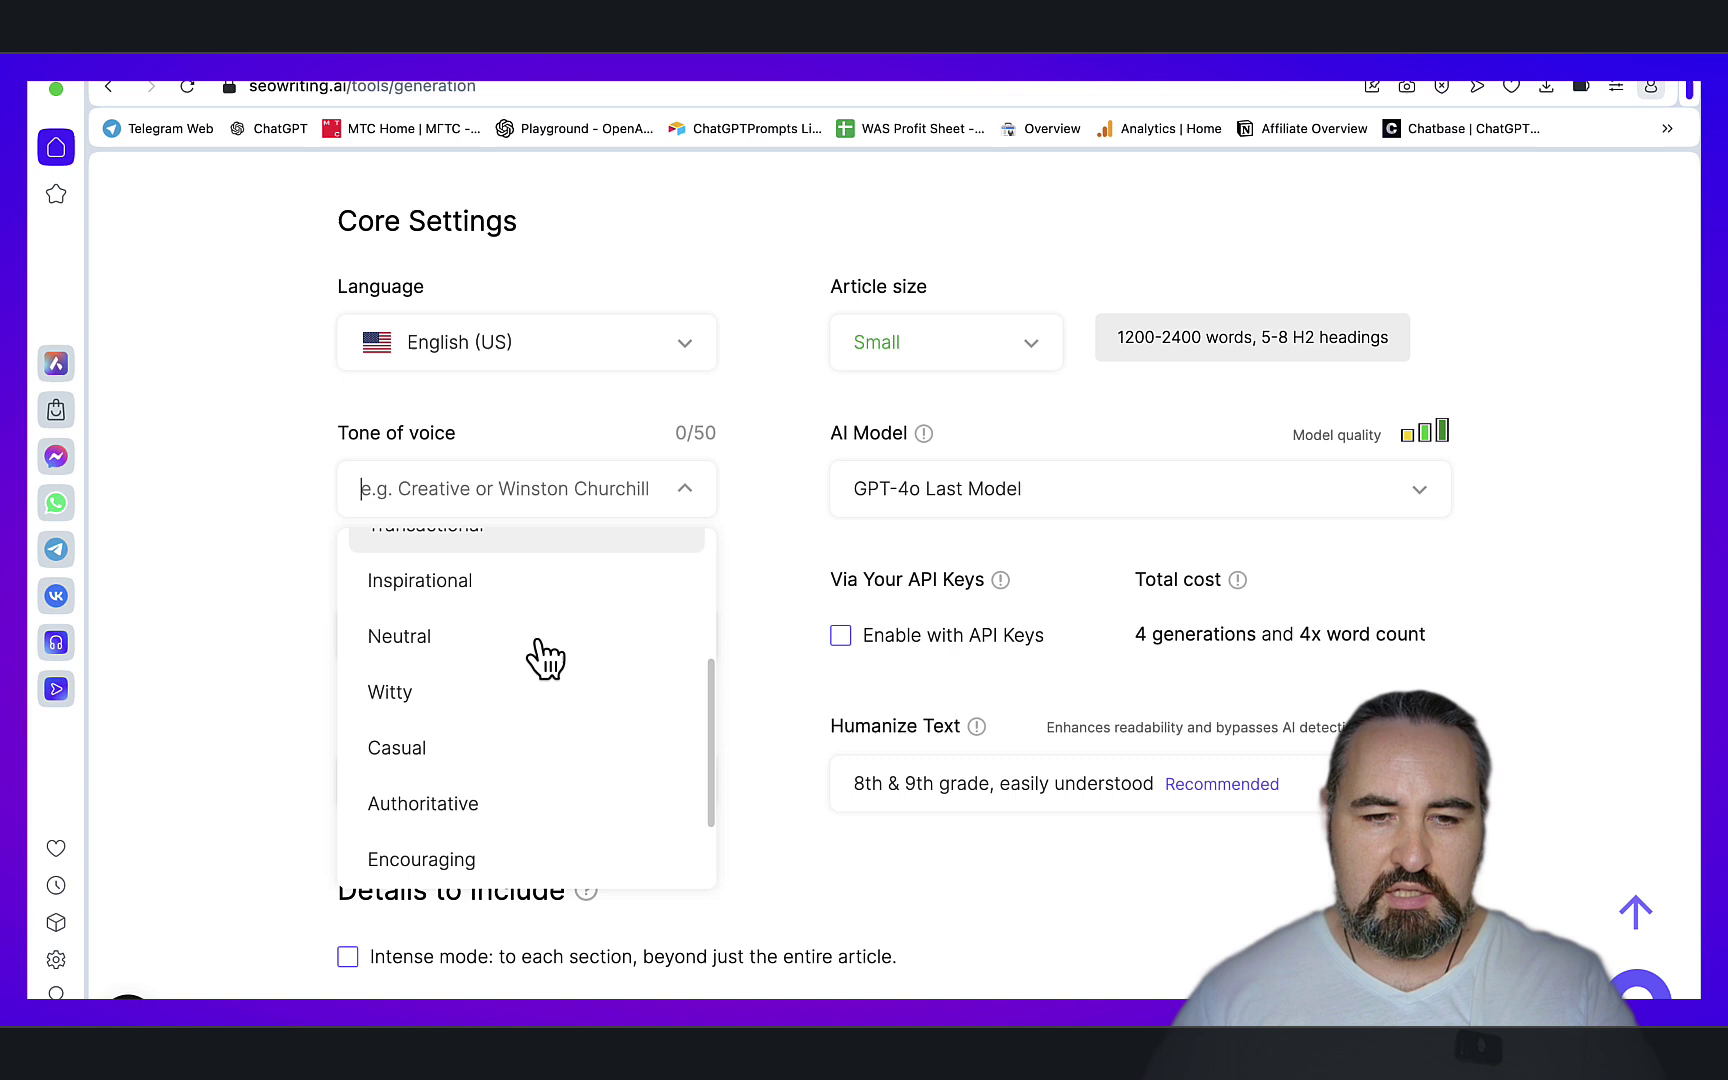
left_click(462, 773)
Target the United States and humanize the text to a 7th-grade reading level
scroll(330, 690, "down", 2)
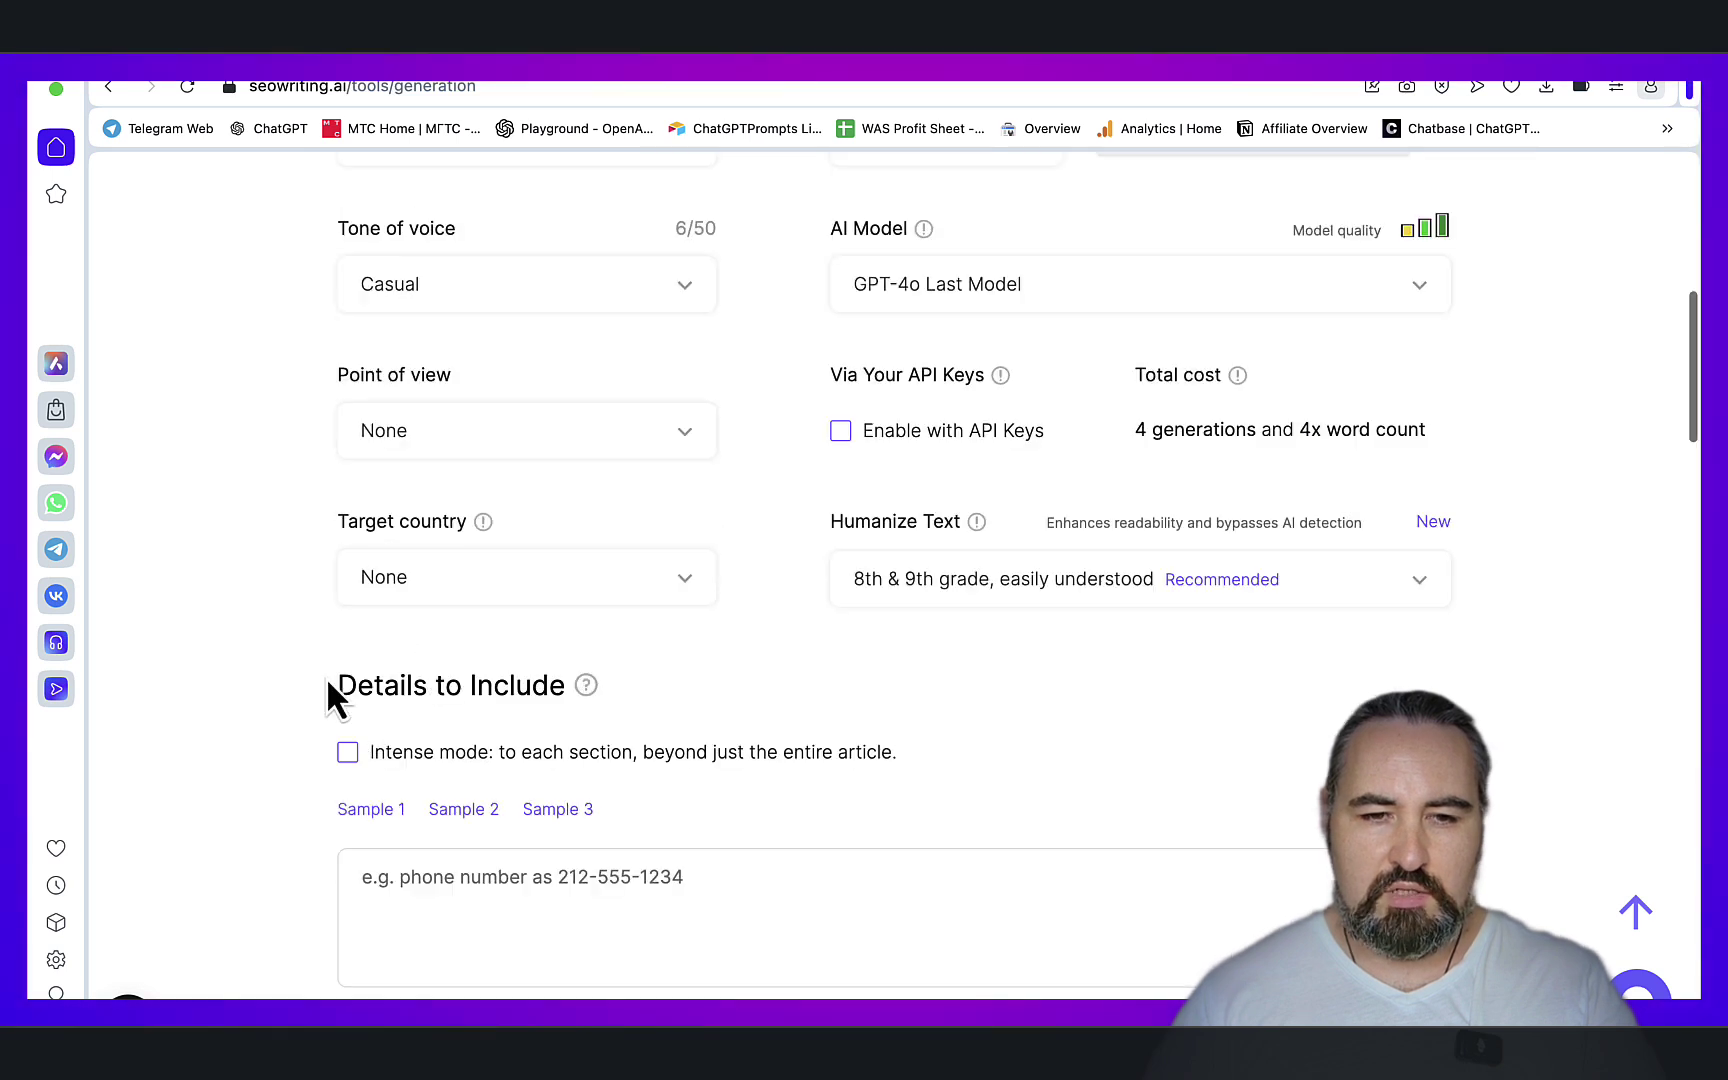
left_click(475, 595)
left_click(462, 716)
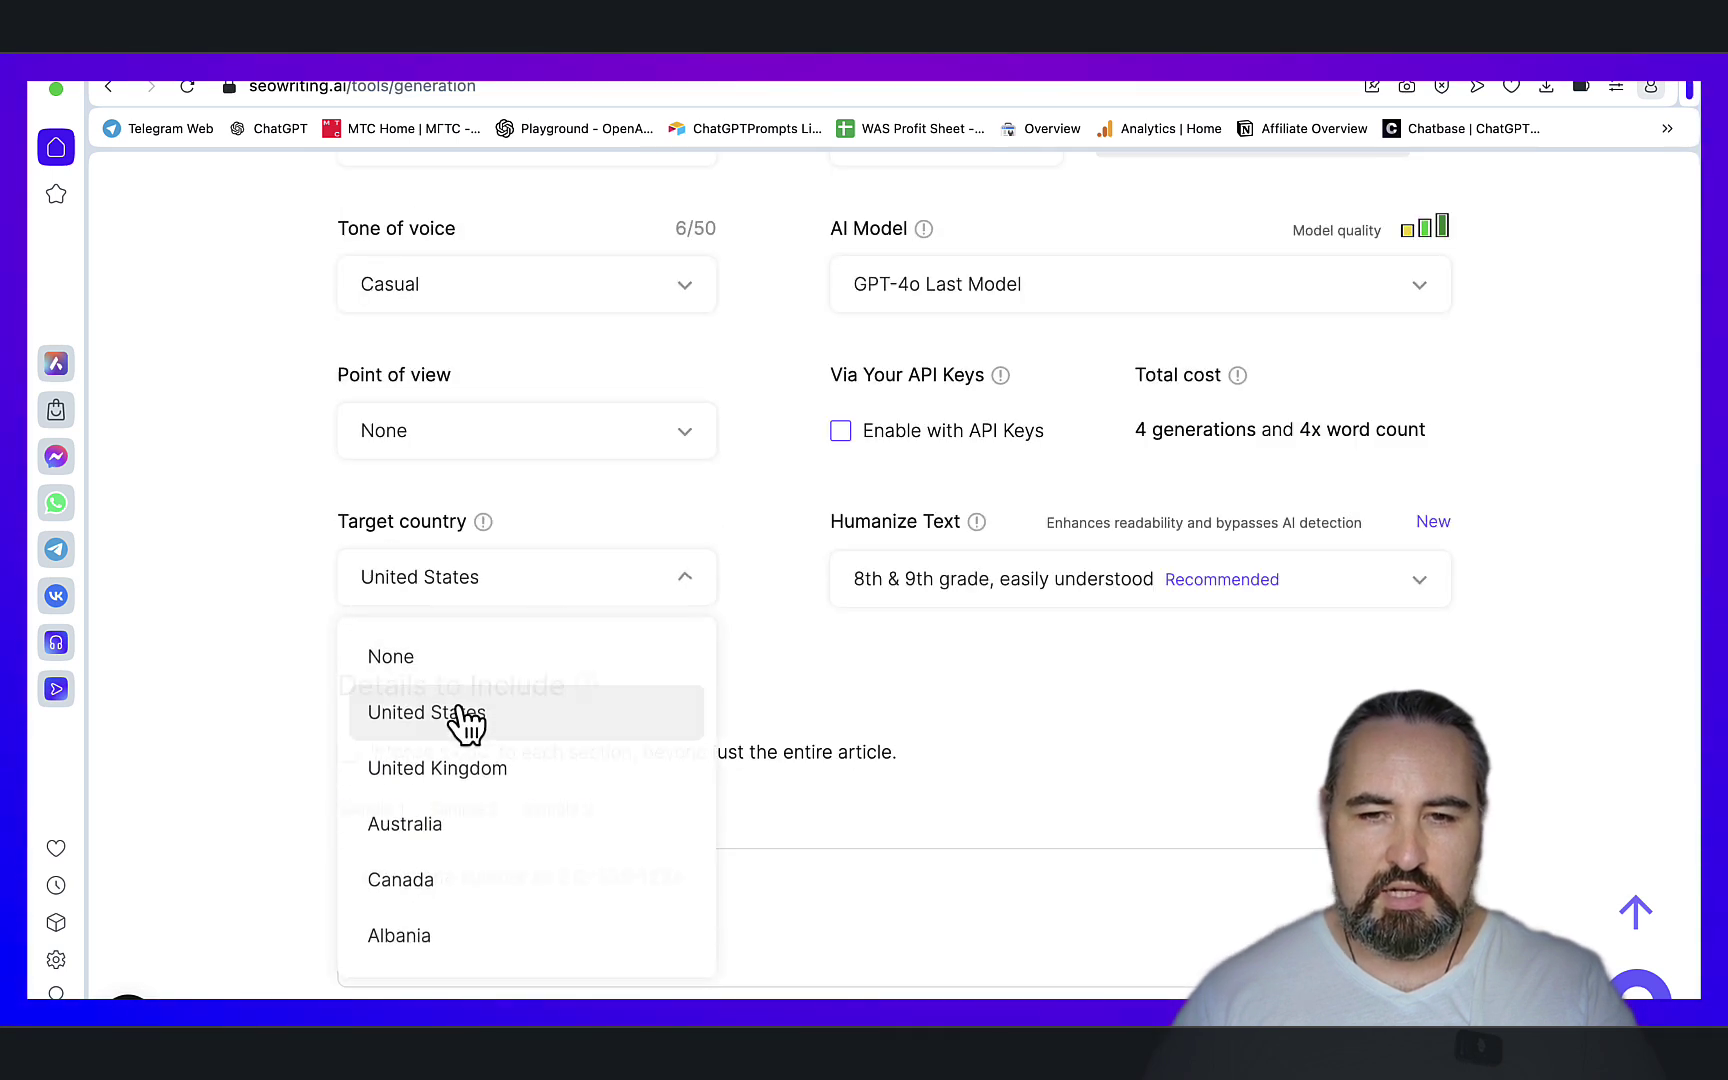
left_click(1024, 590)
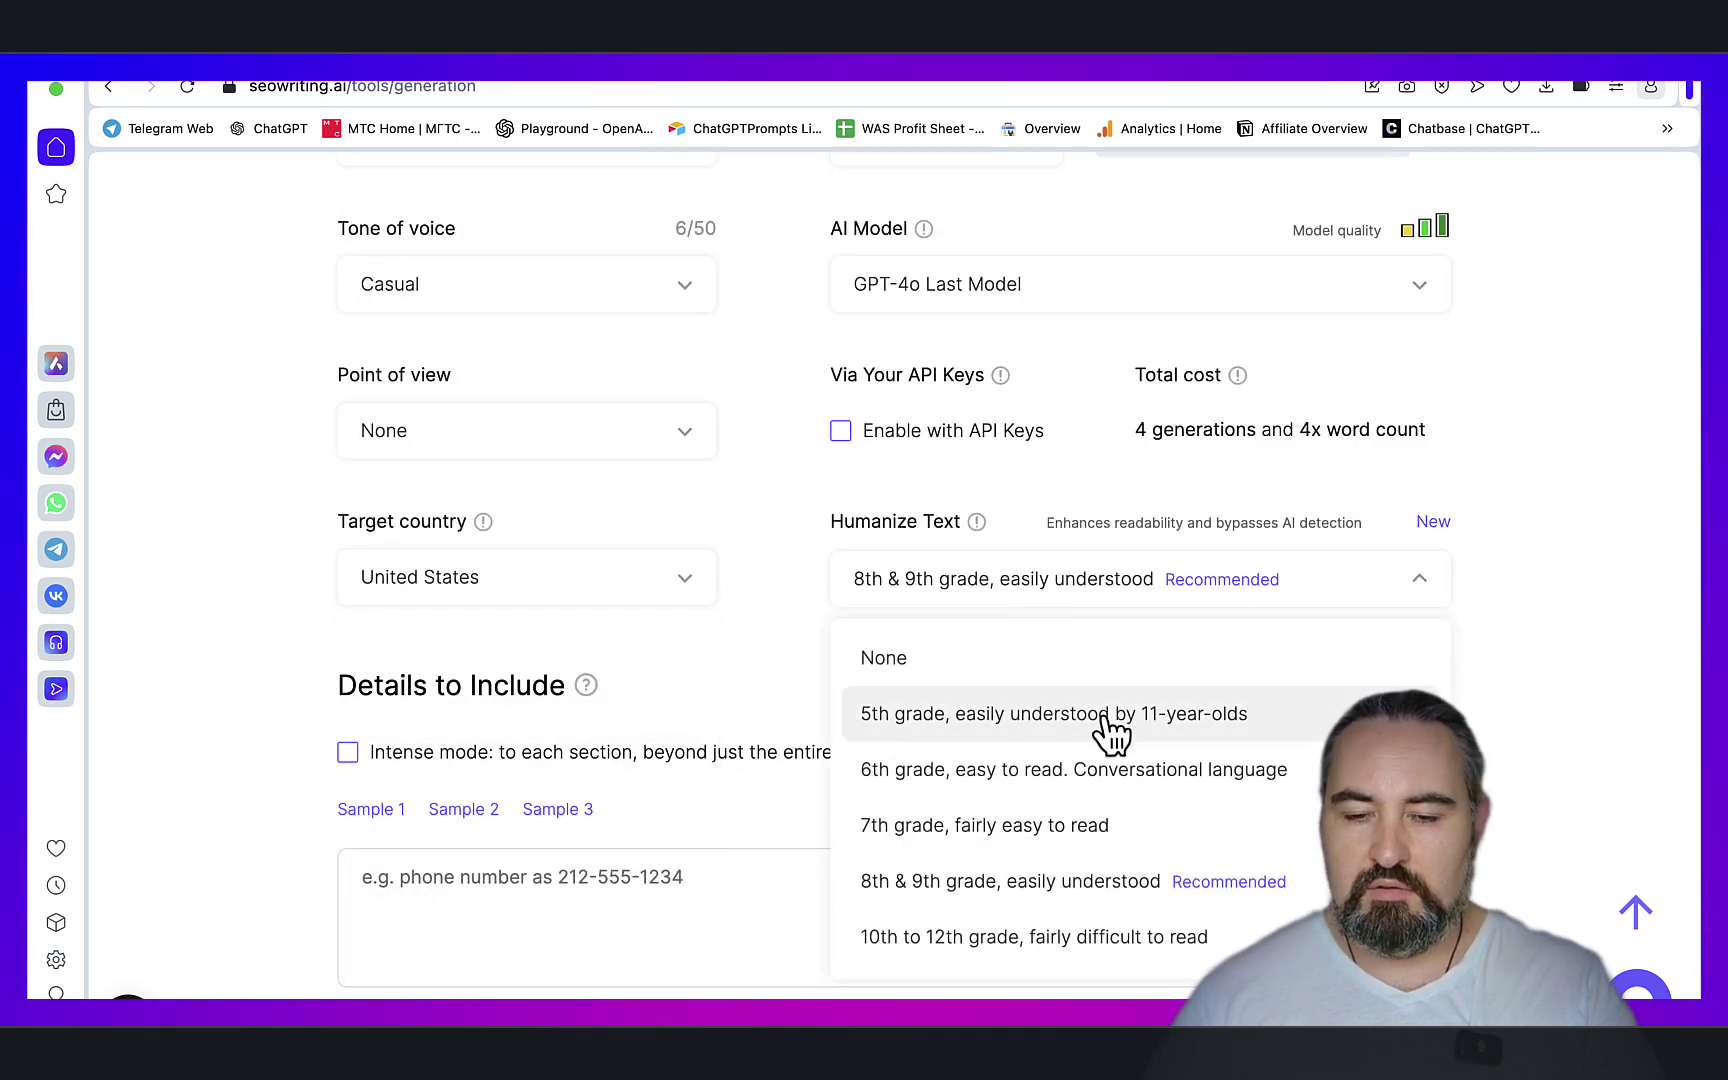
left_click(918, 845)
scroll(802, 594, "down", 3)
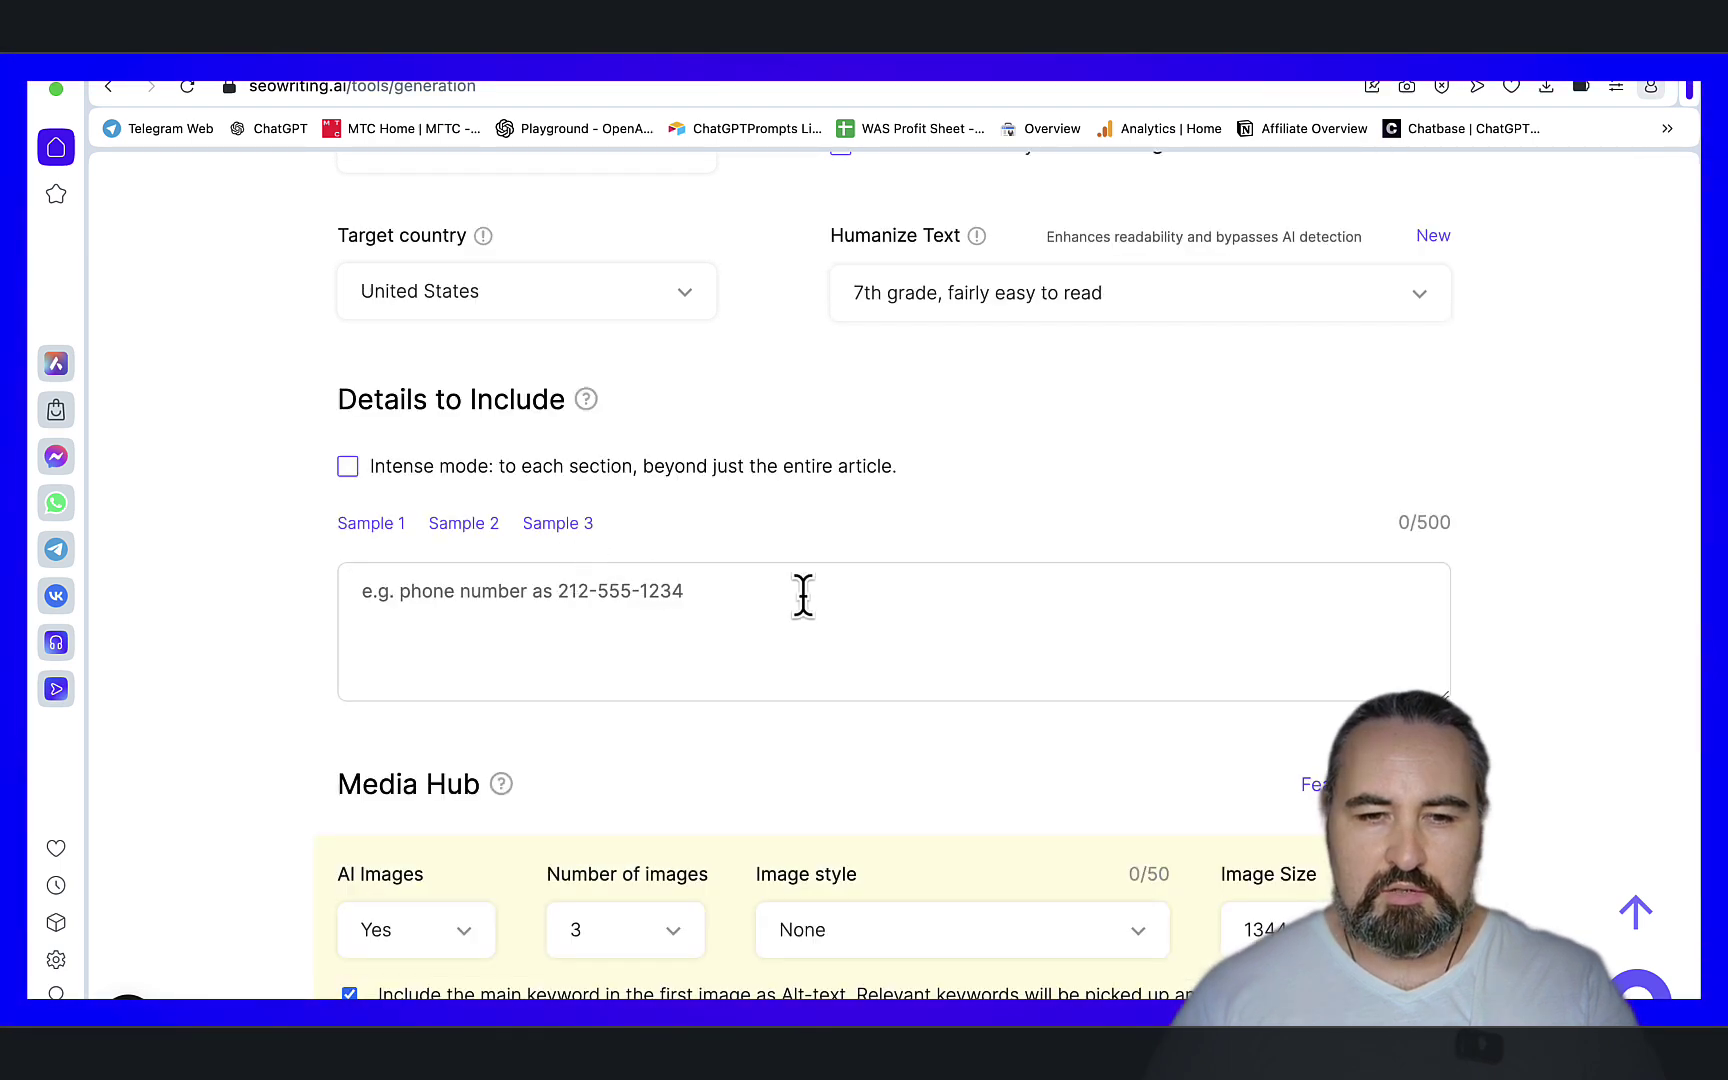
scroll(806, 600, "down", 3)
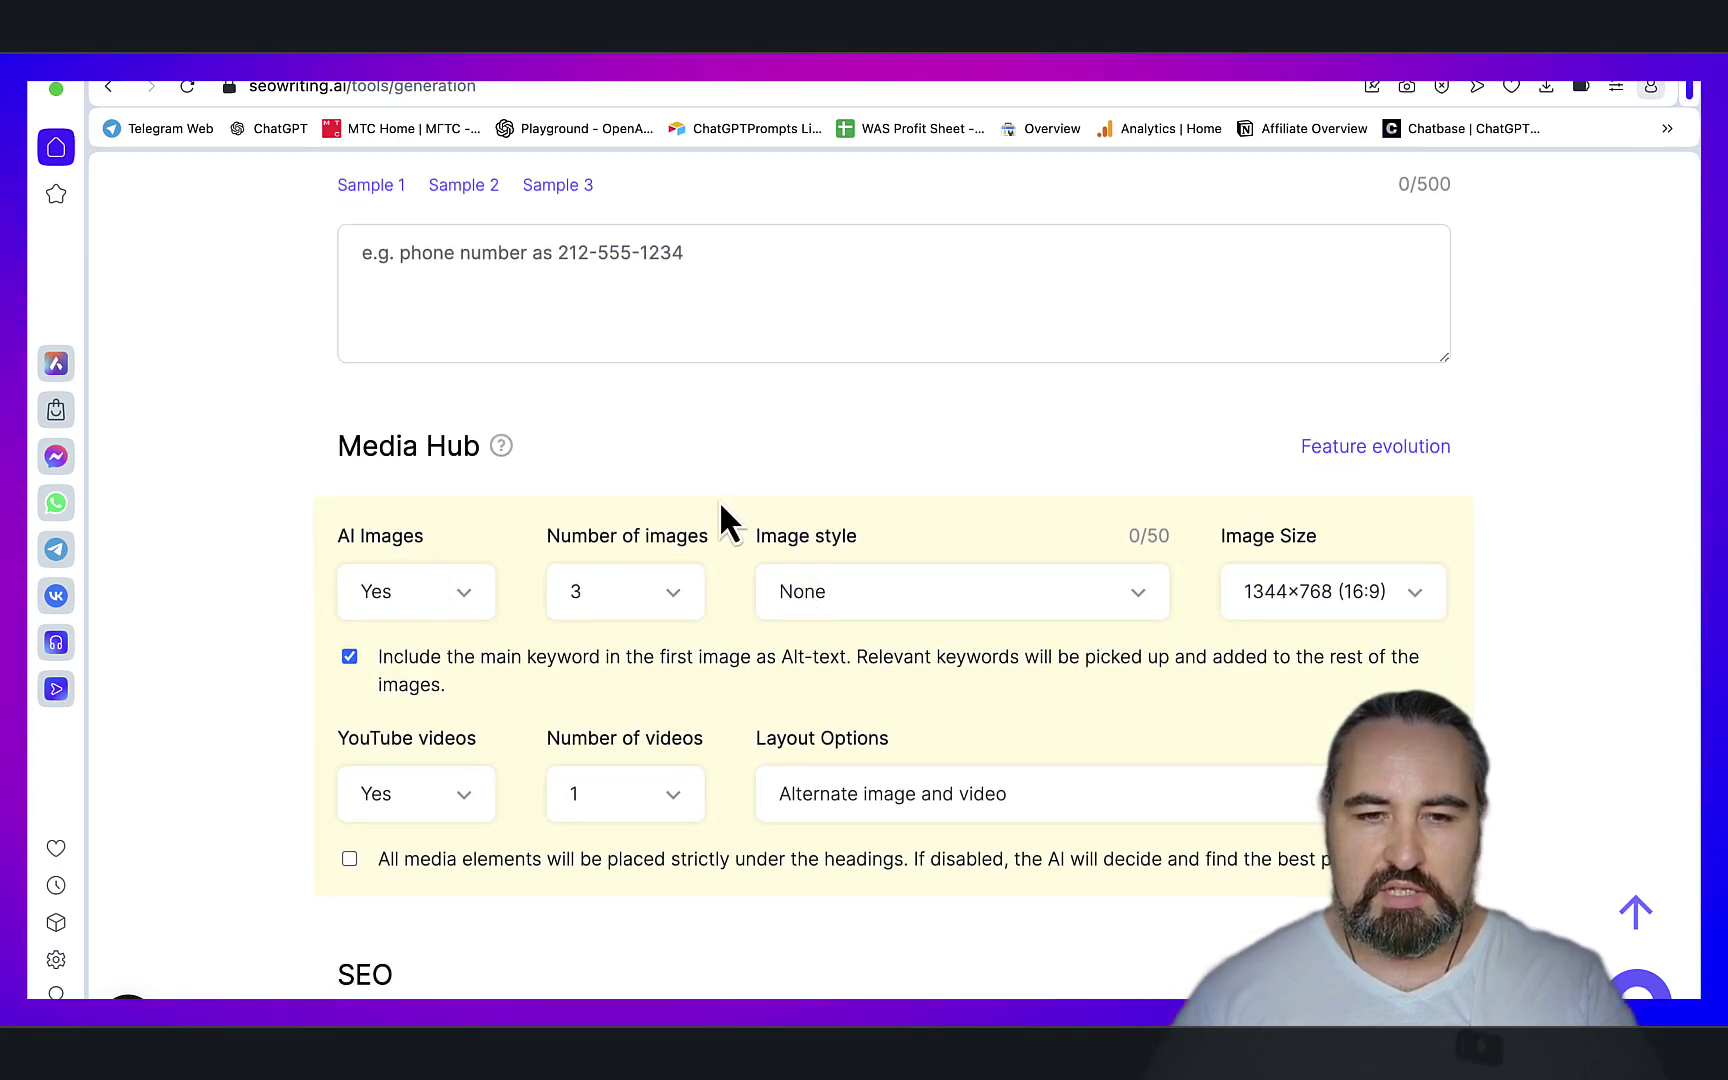
scroll(763, 660, "down", 5)
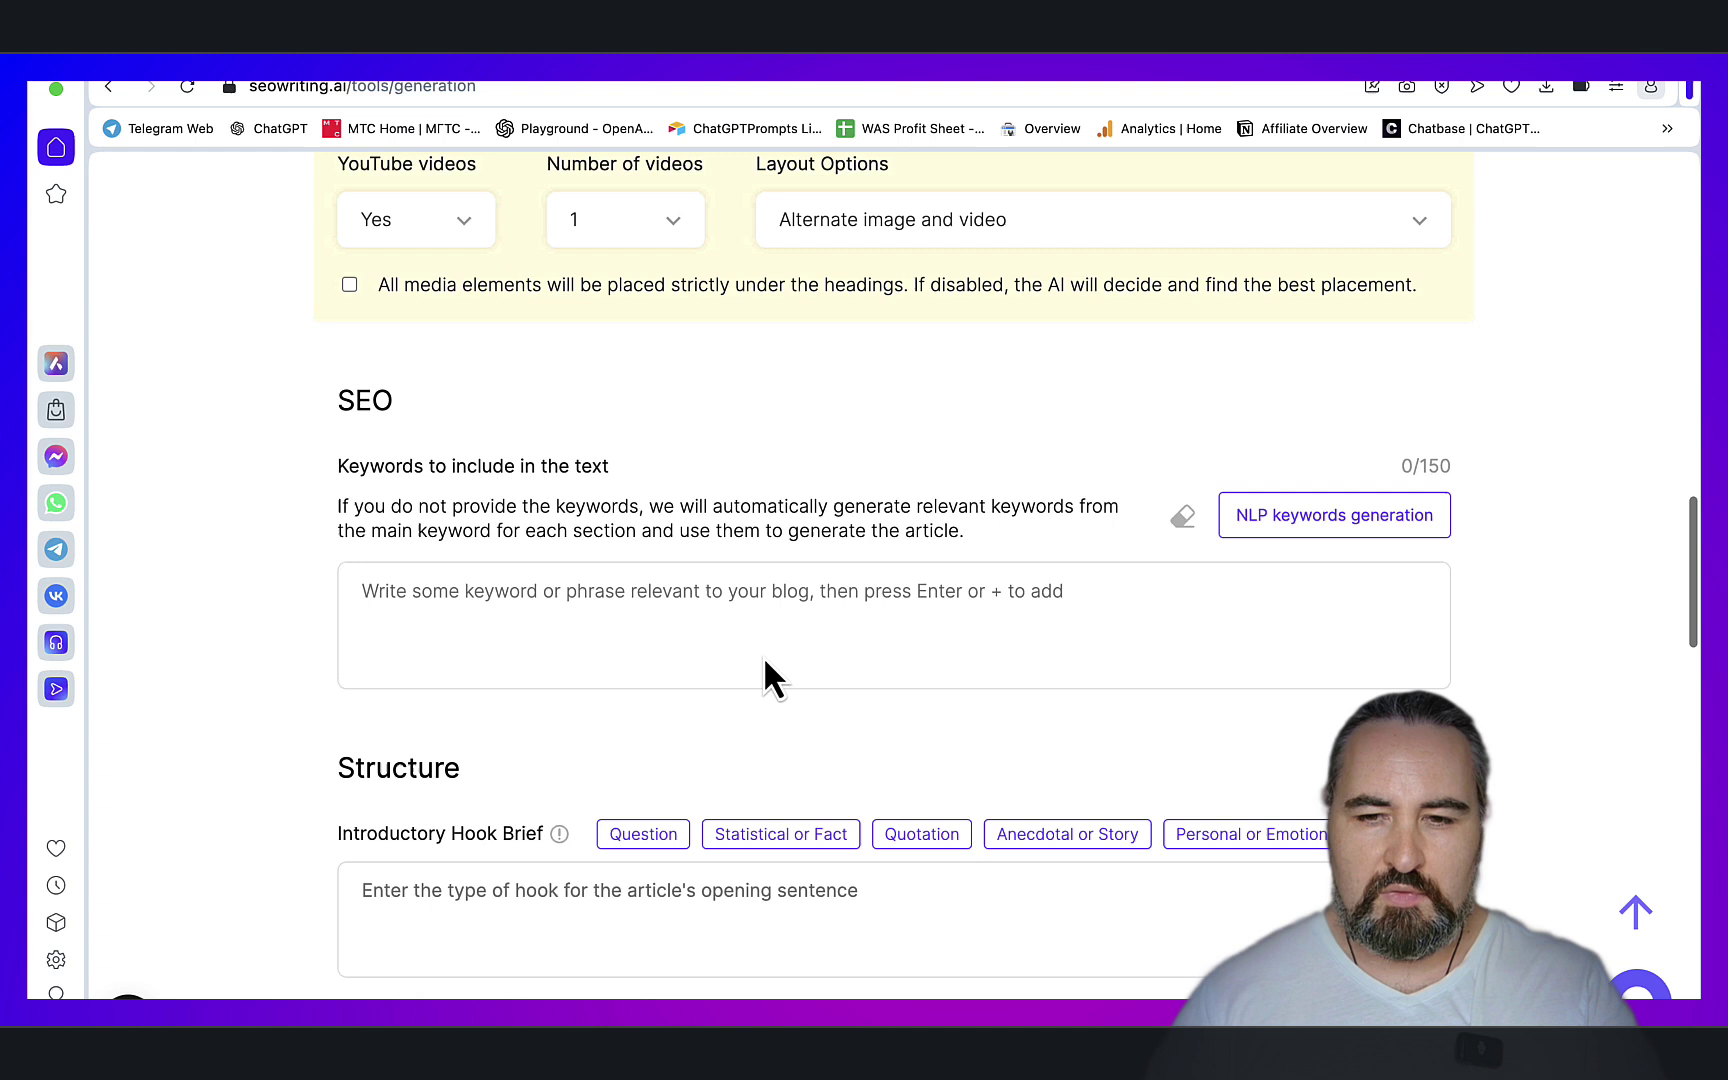
Paste NeuronWriter's basic terms into the empty content editor
left_click(579, 85)
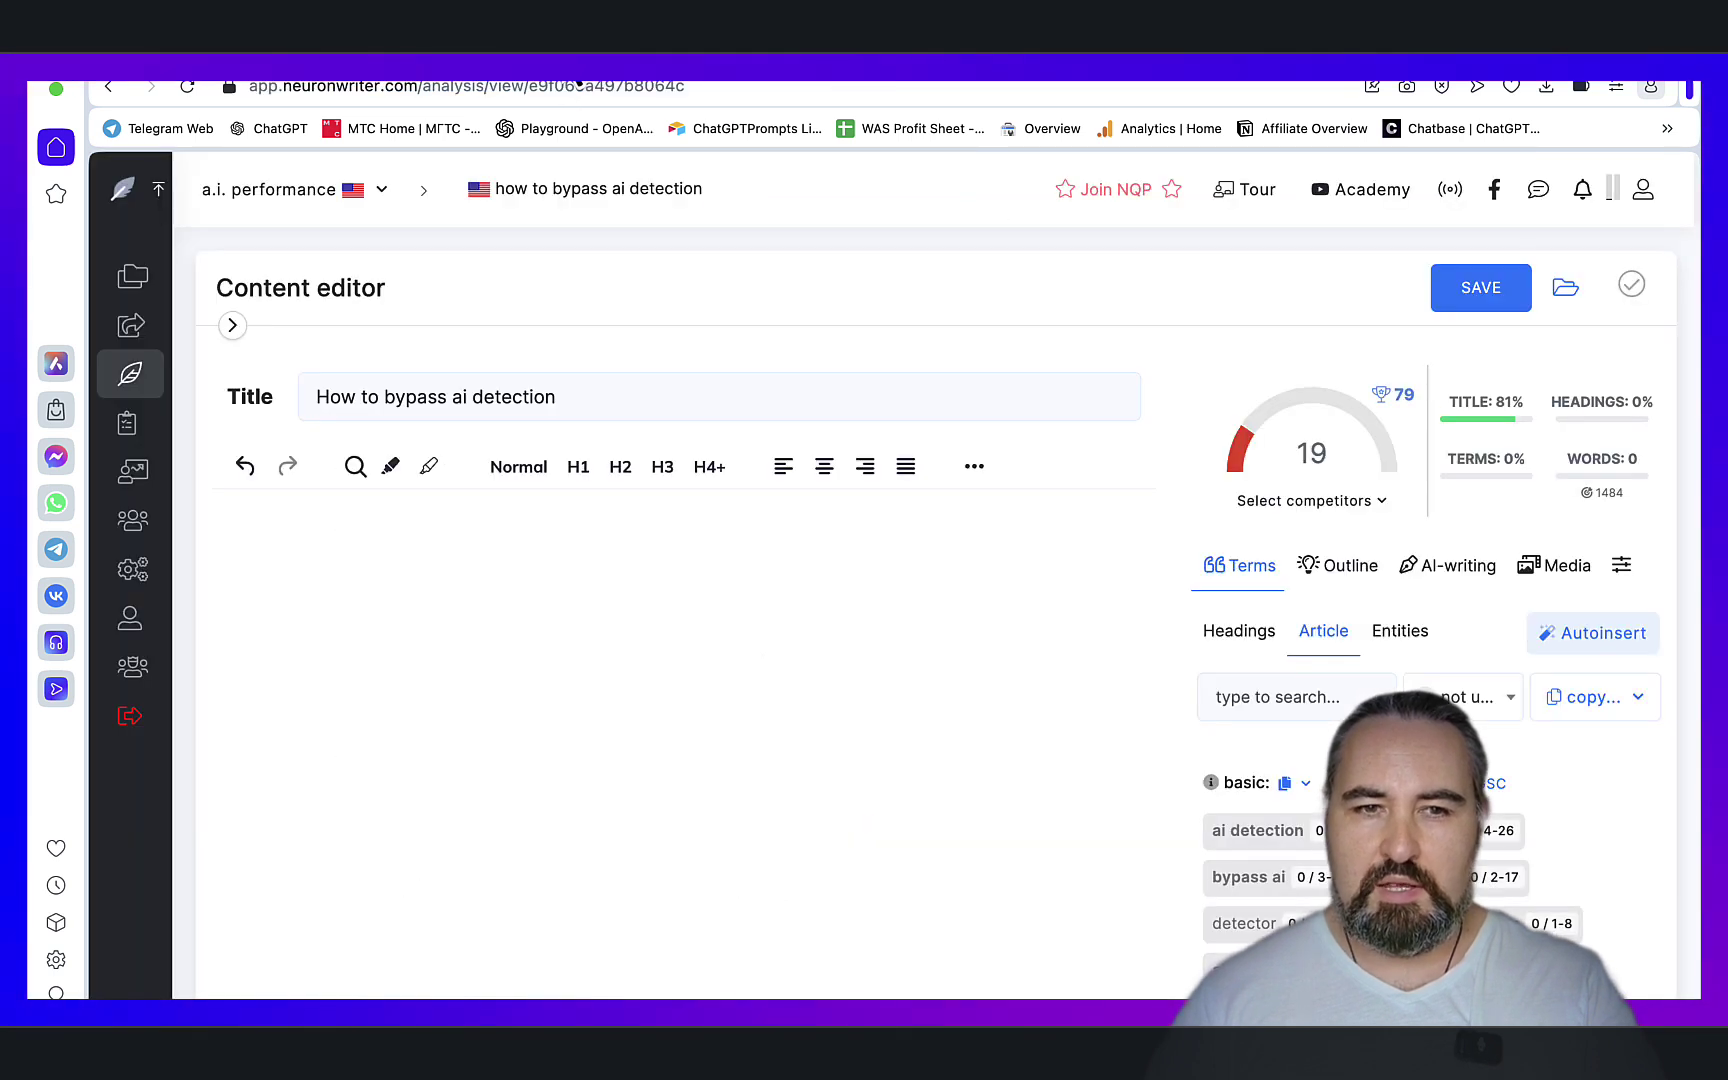
left_click(503, 556)
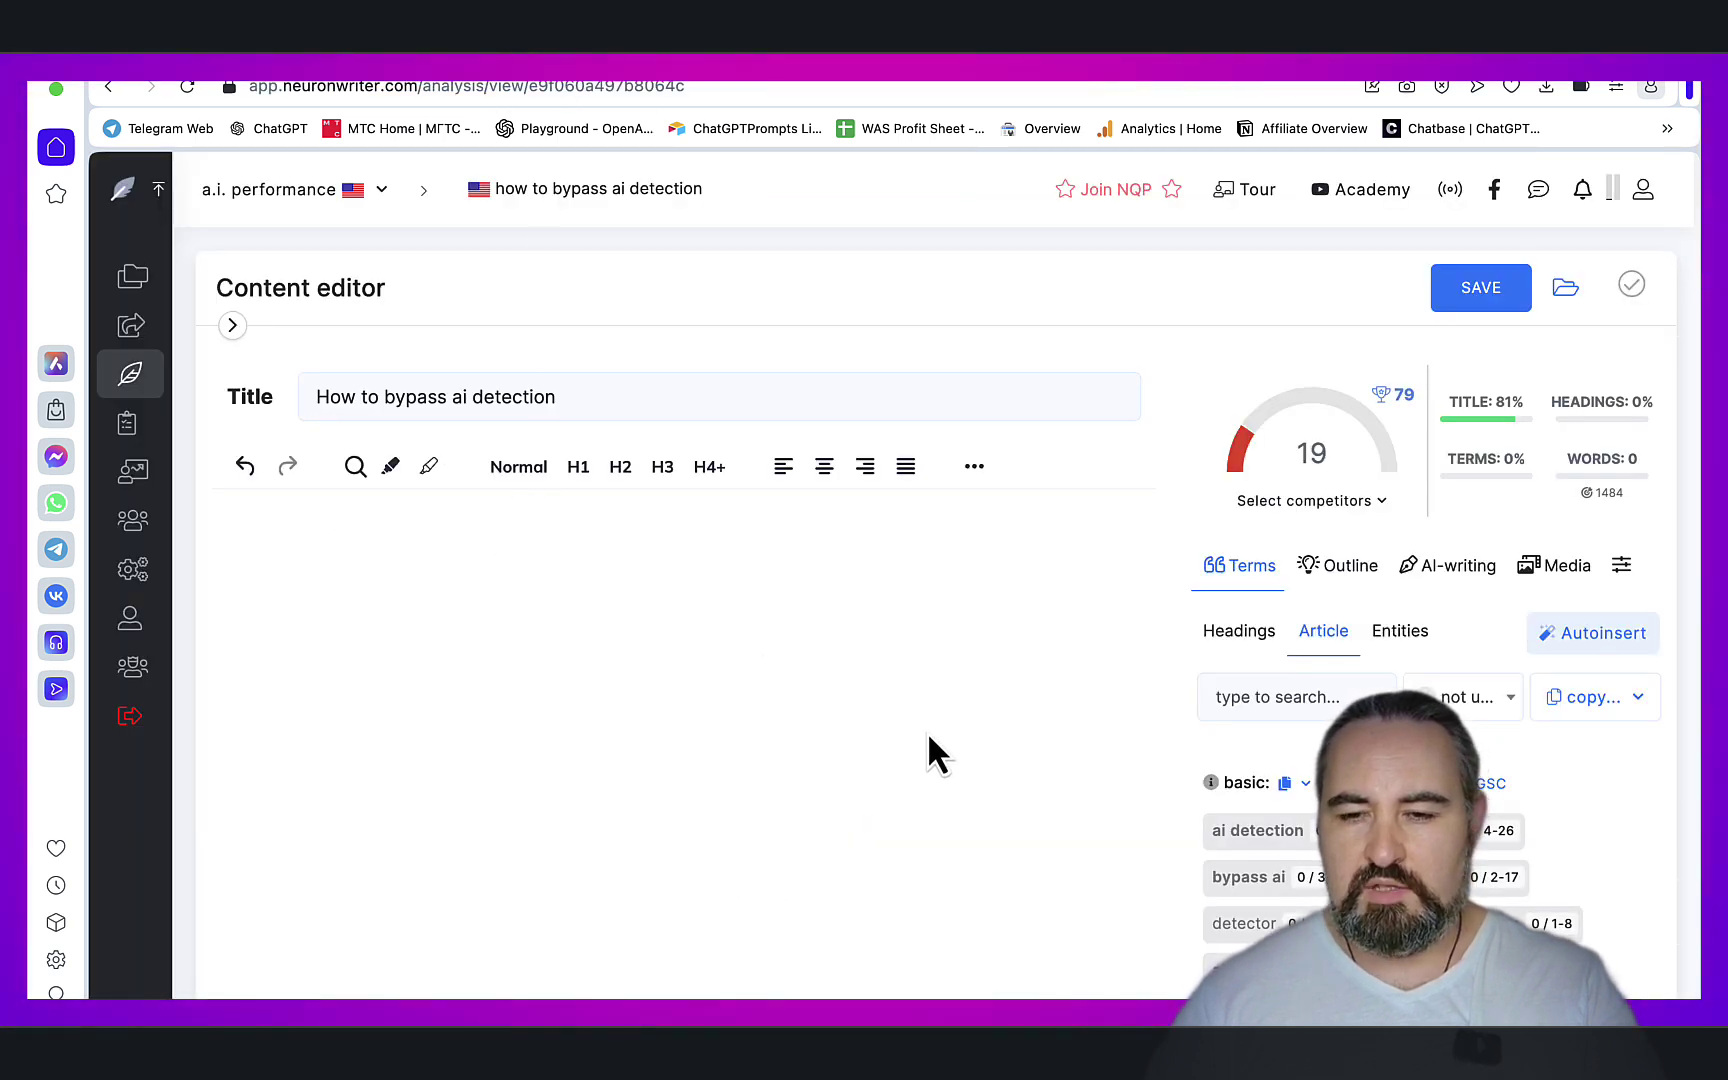
scroll(927, 730, "down", 1)
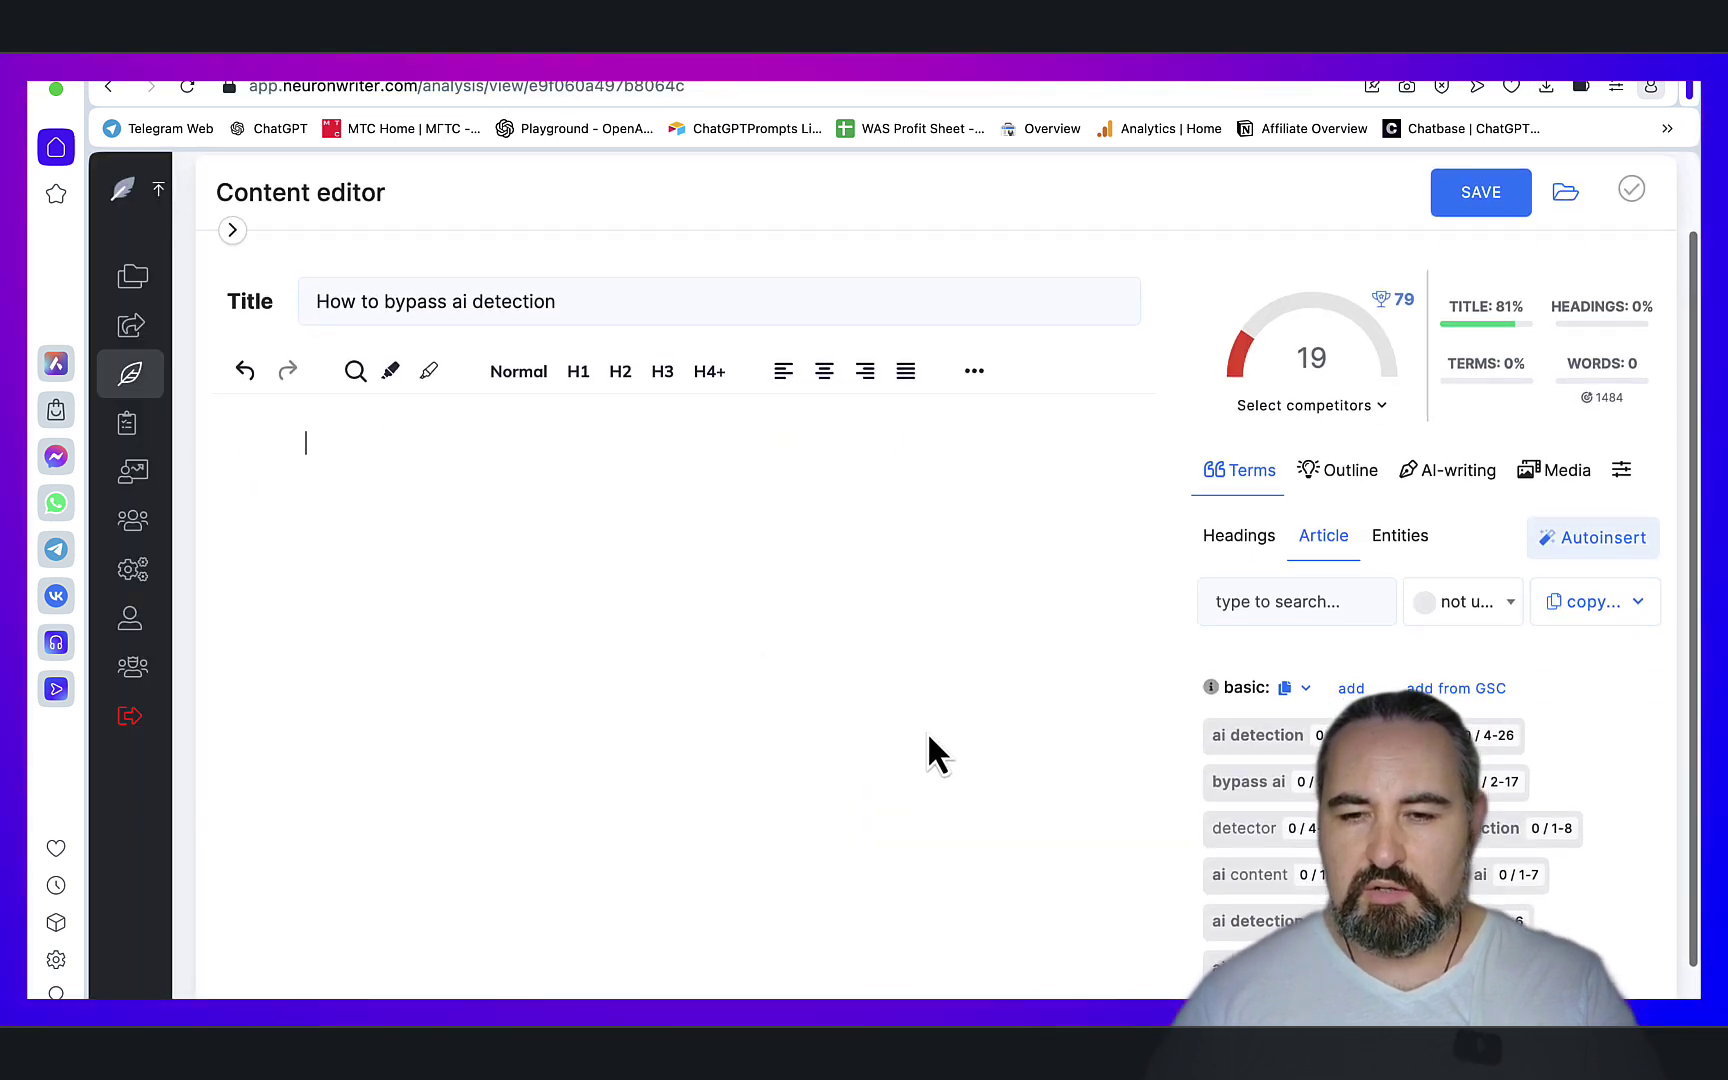
left_click(1293, 688)
left_click(494, 486)
key("ctrl+v")
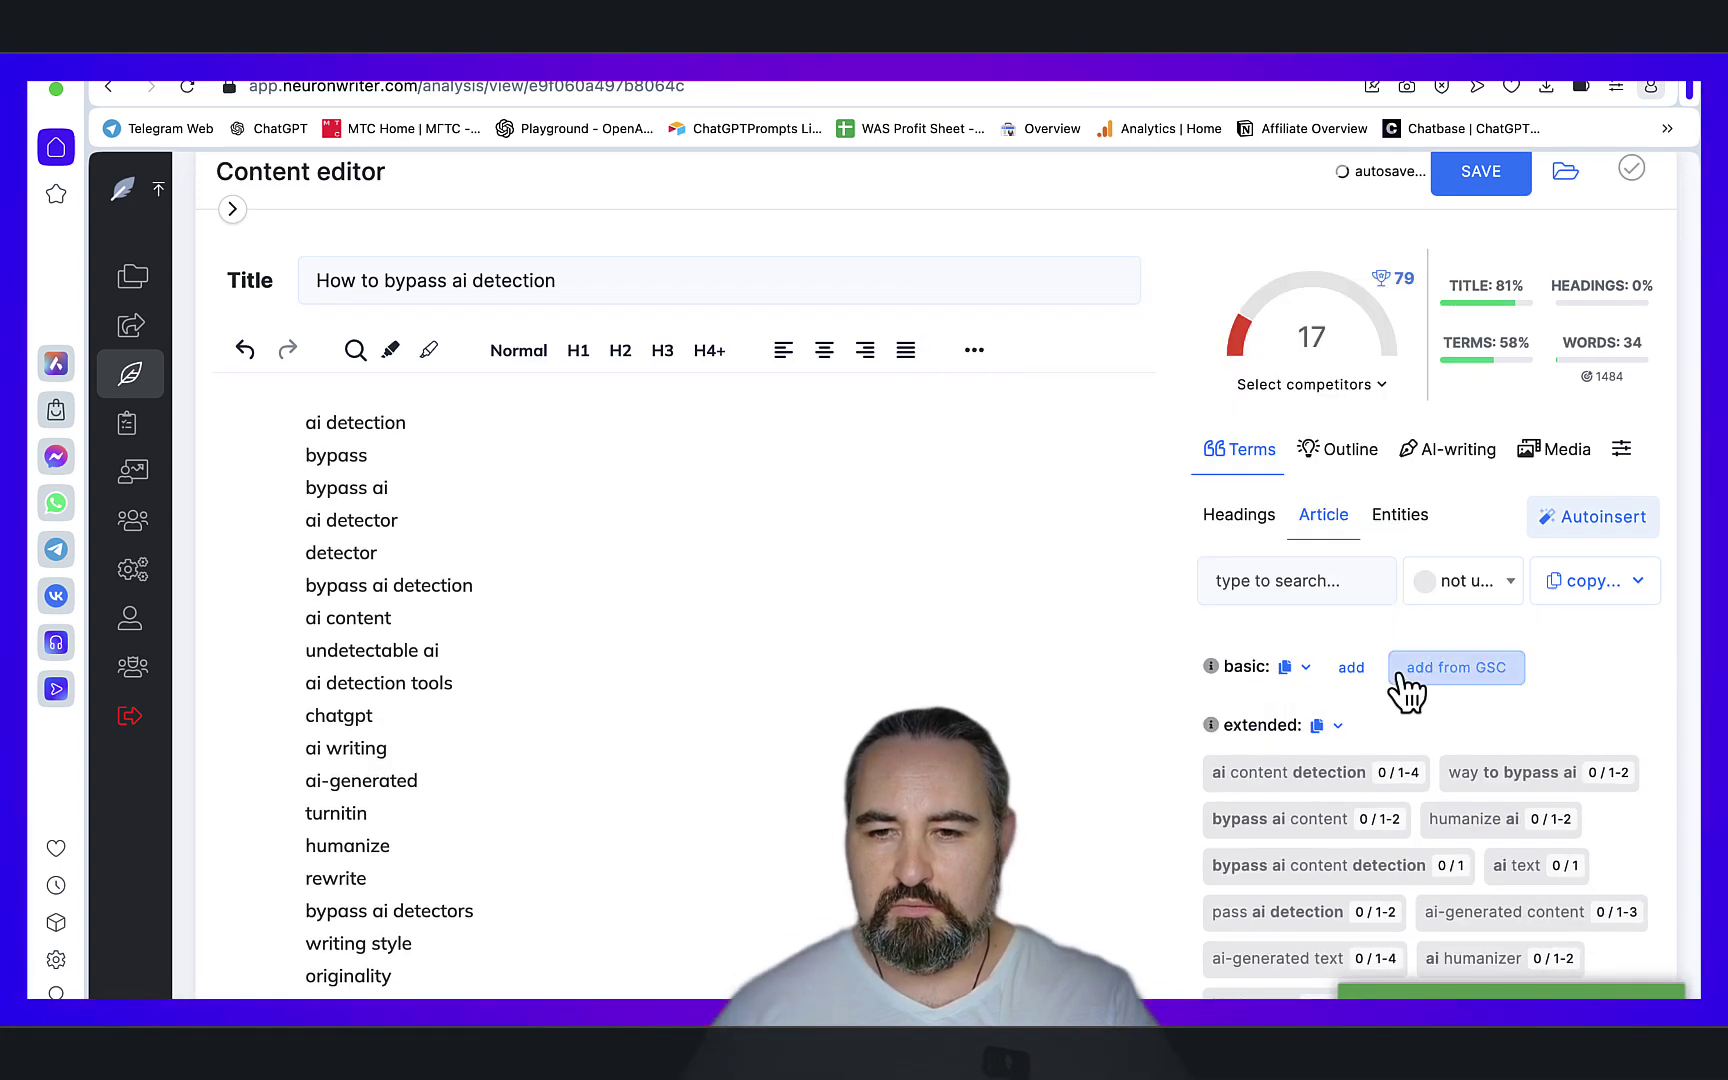
Copy the extended terms as a plain list
left_click(1495, 588)
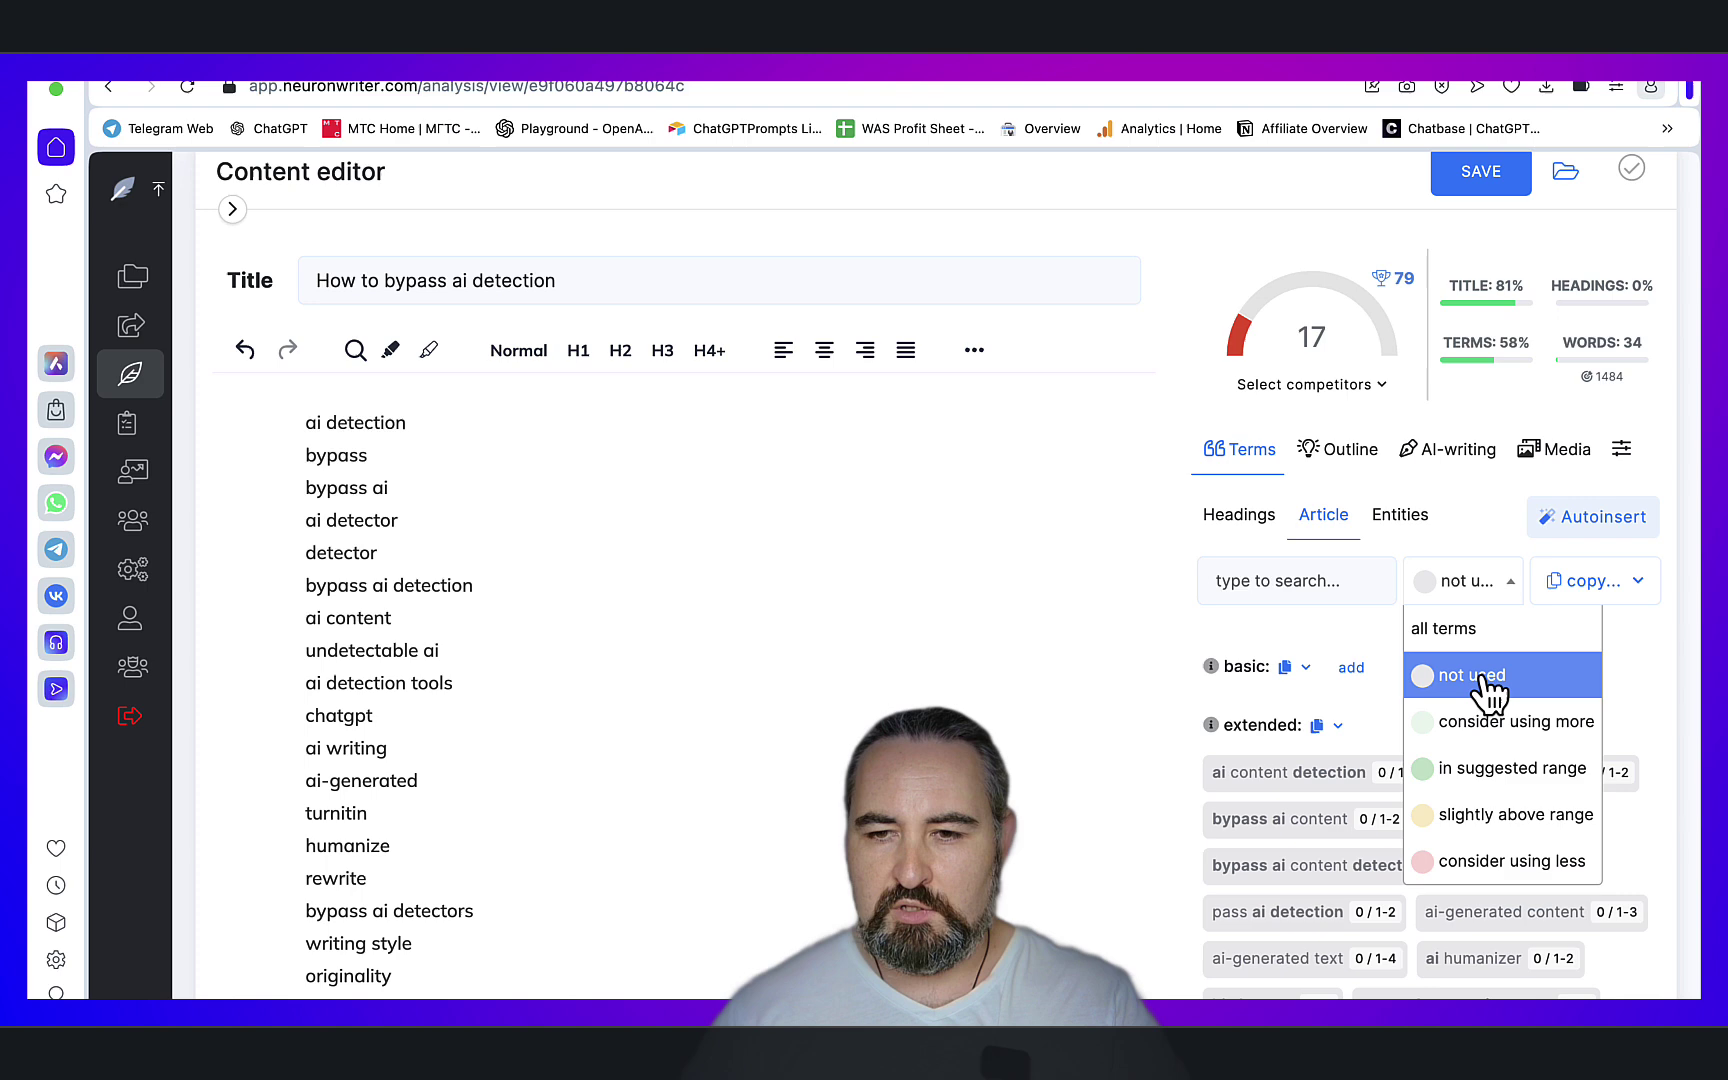
scroll(1340, 518, "down", 3)
left_click(1345, 537)
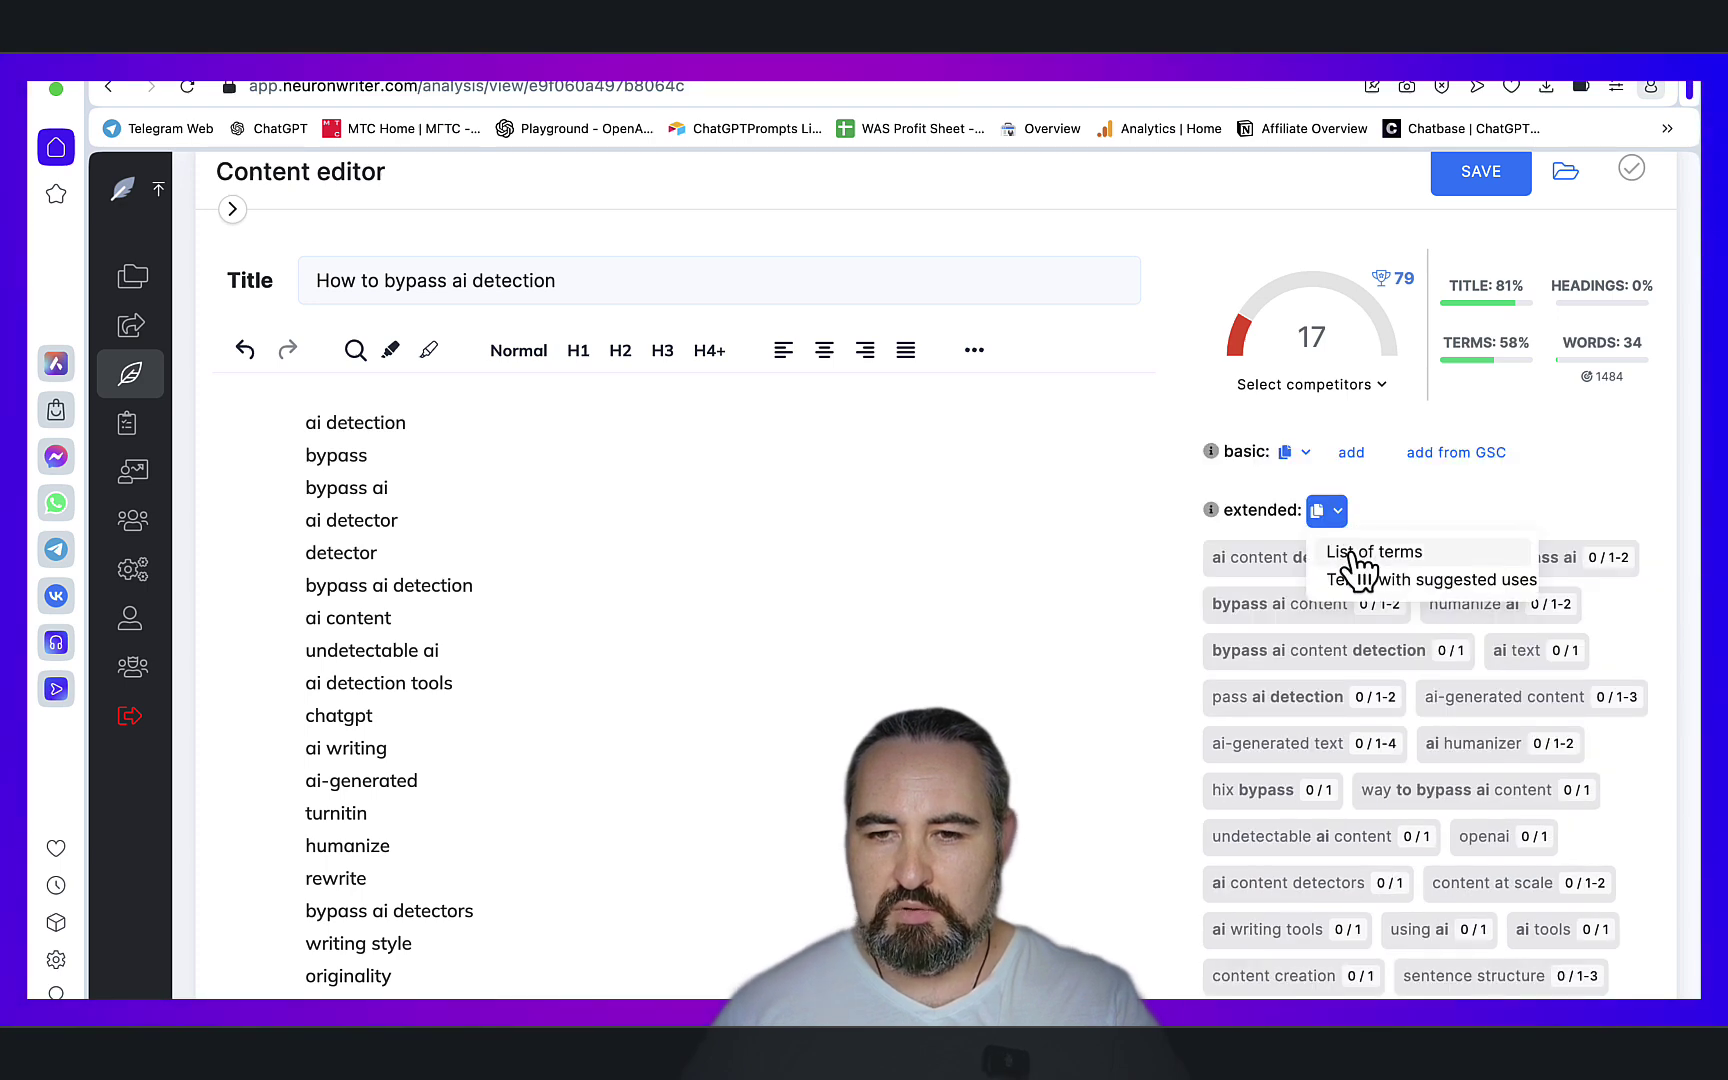
left_click(1360, 553)
scroll(478, 690, "down", 2)
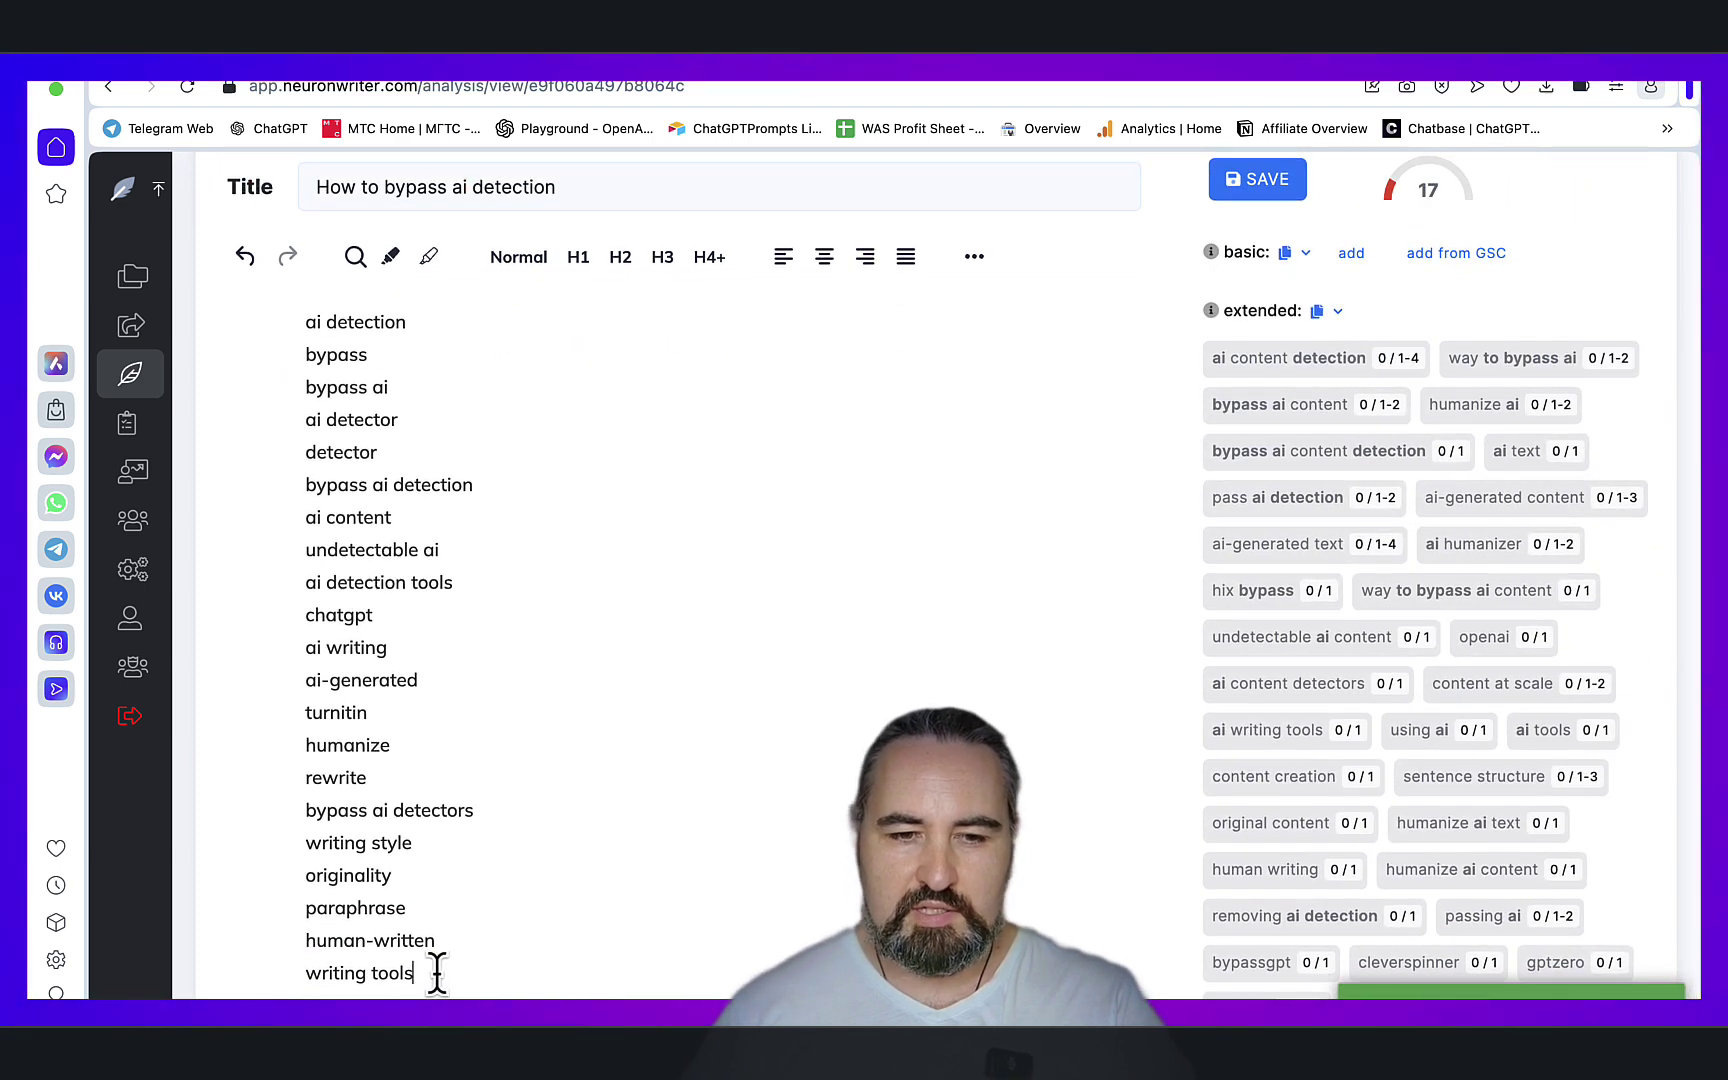
scroll(436, 972, "down", 10)
Copy all suggested entities and paste them into the content editor
left_click(1452, 500)
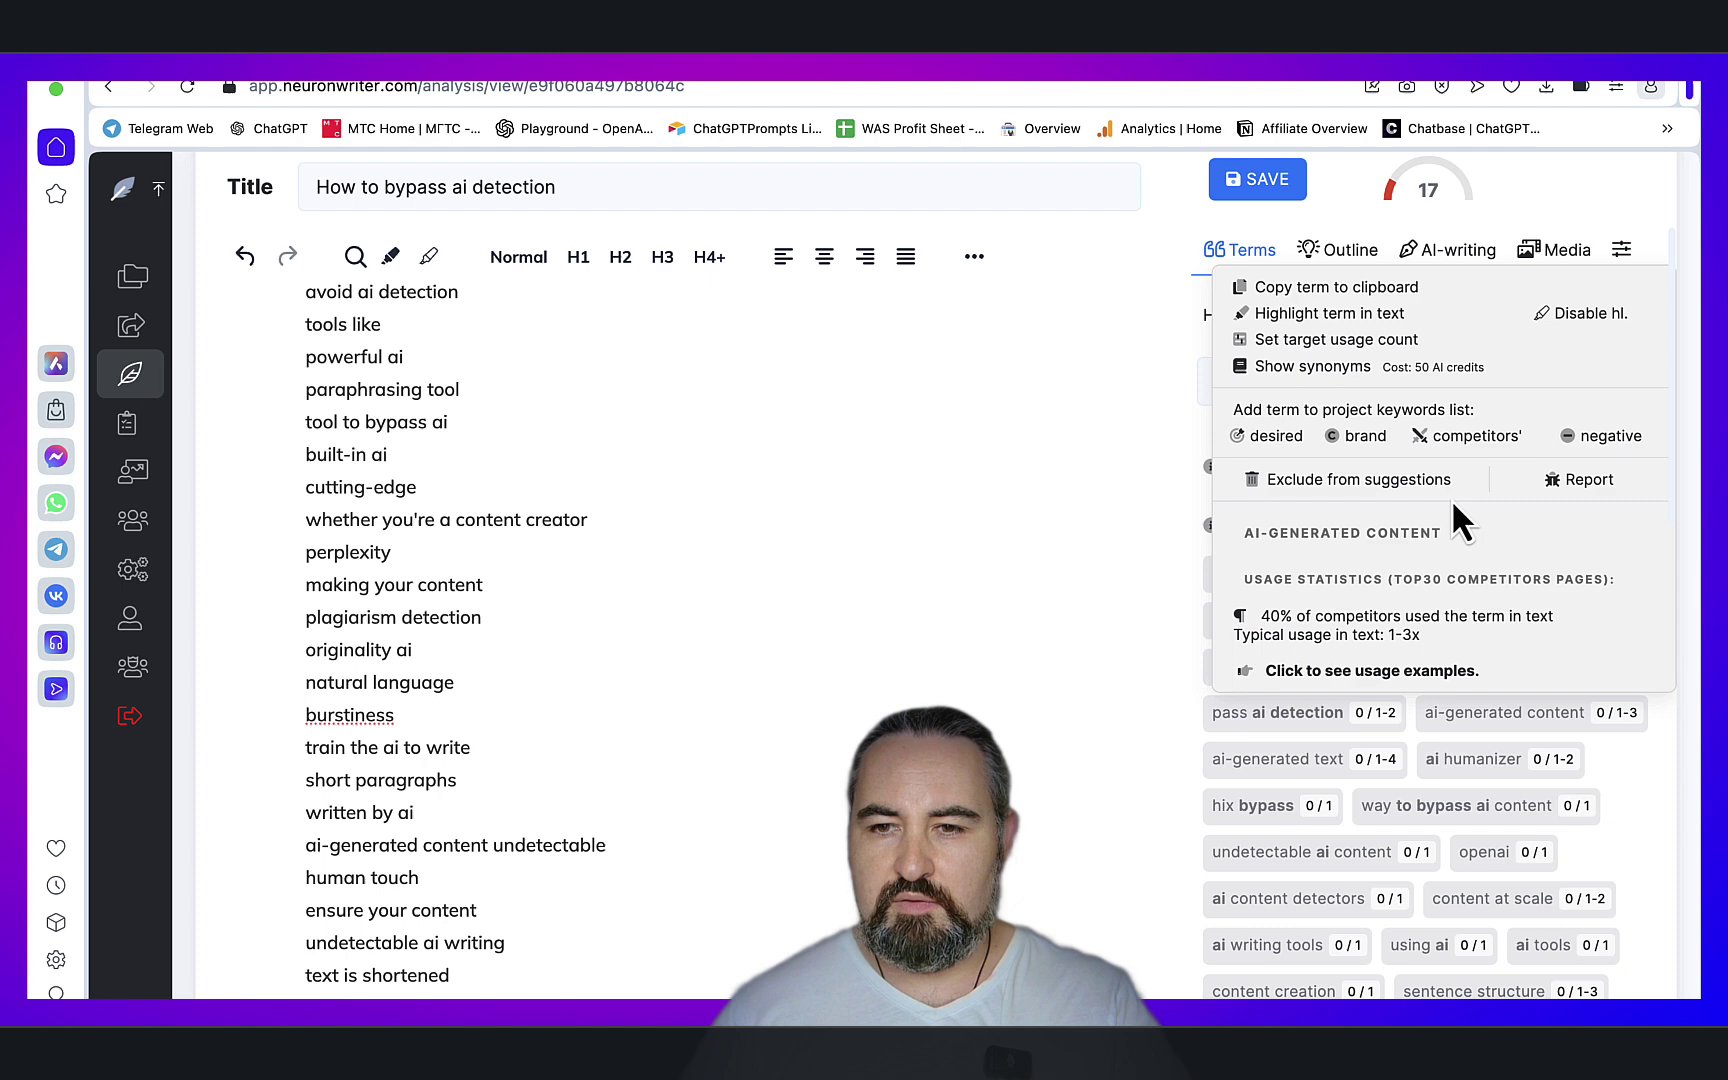
scroll(1420, 345, "up", 3)
left_click(1414, 325)
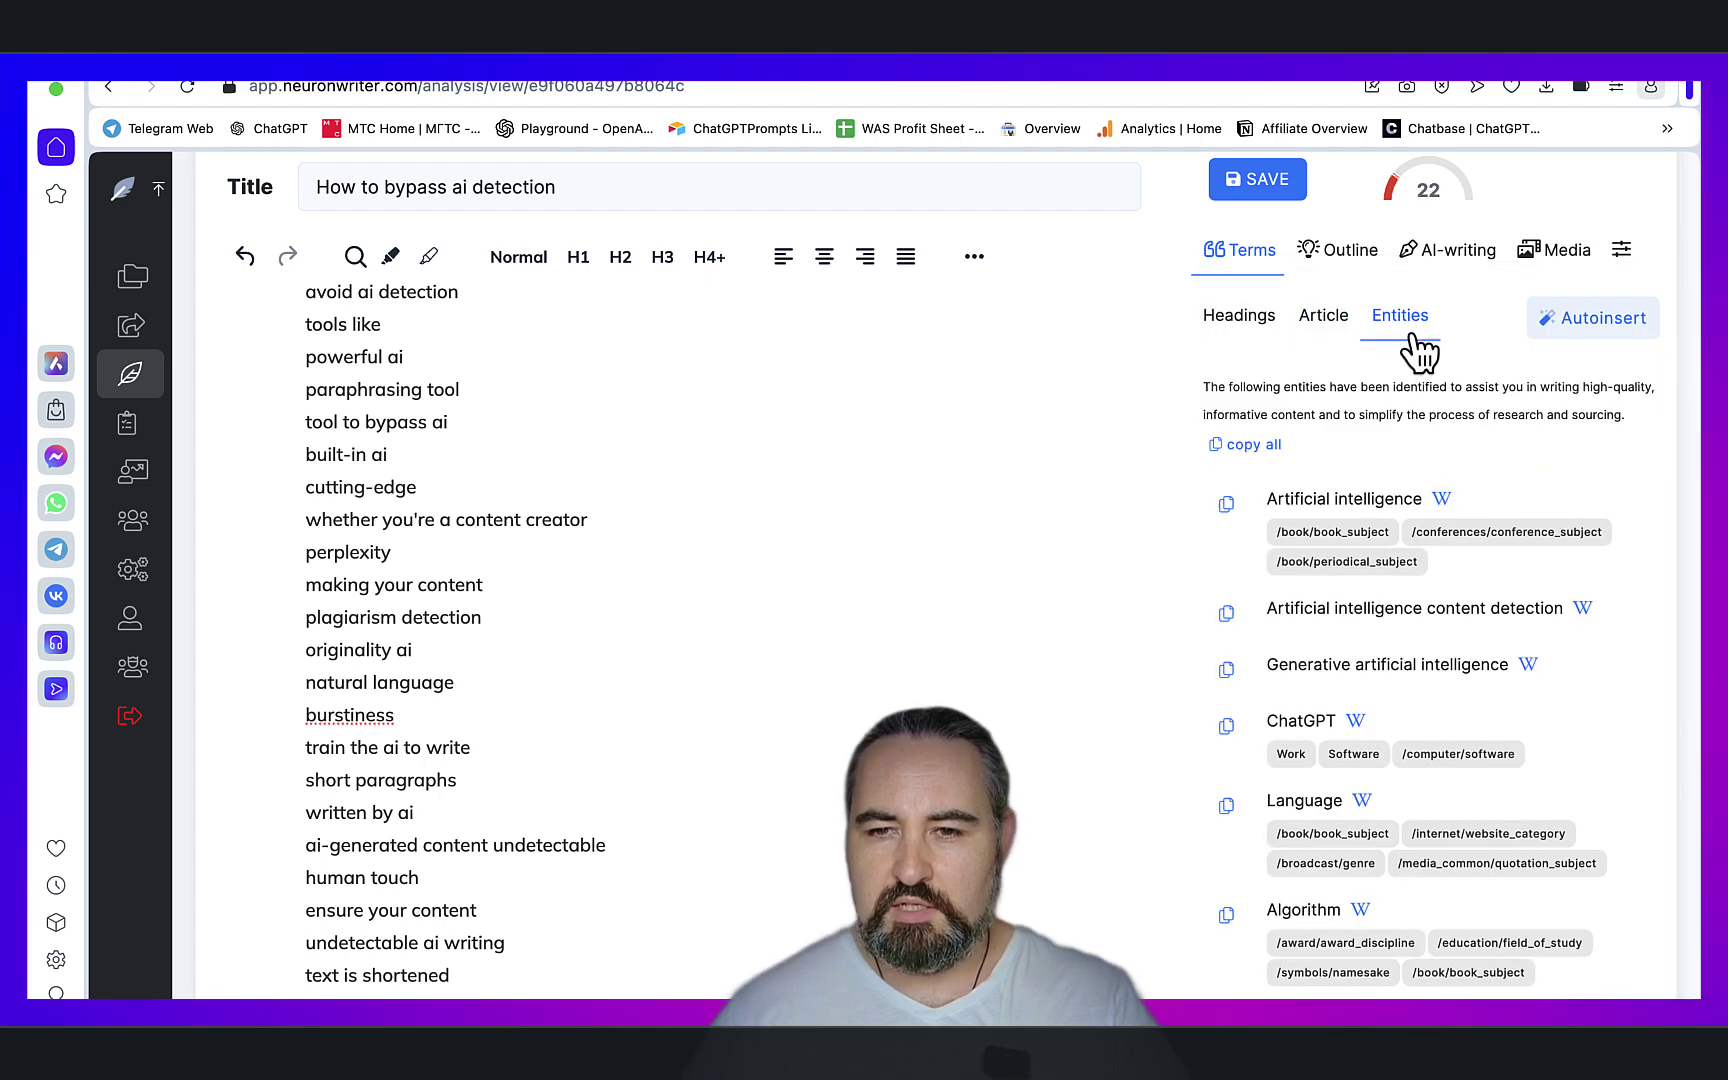
left_click(1253, 444)
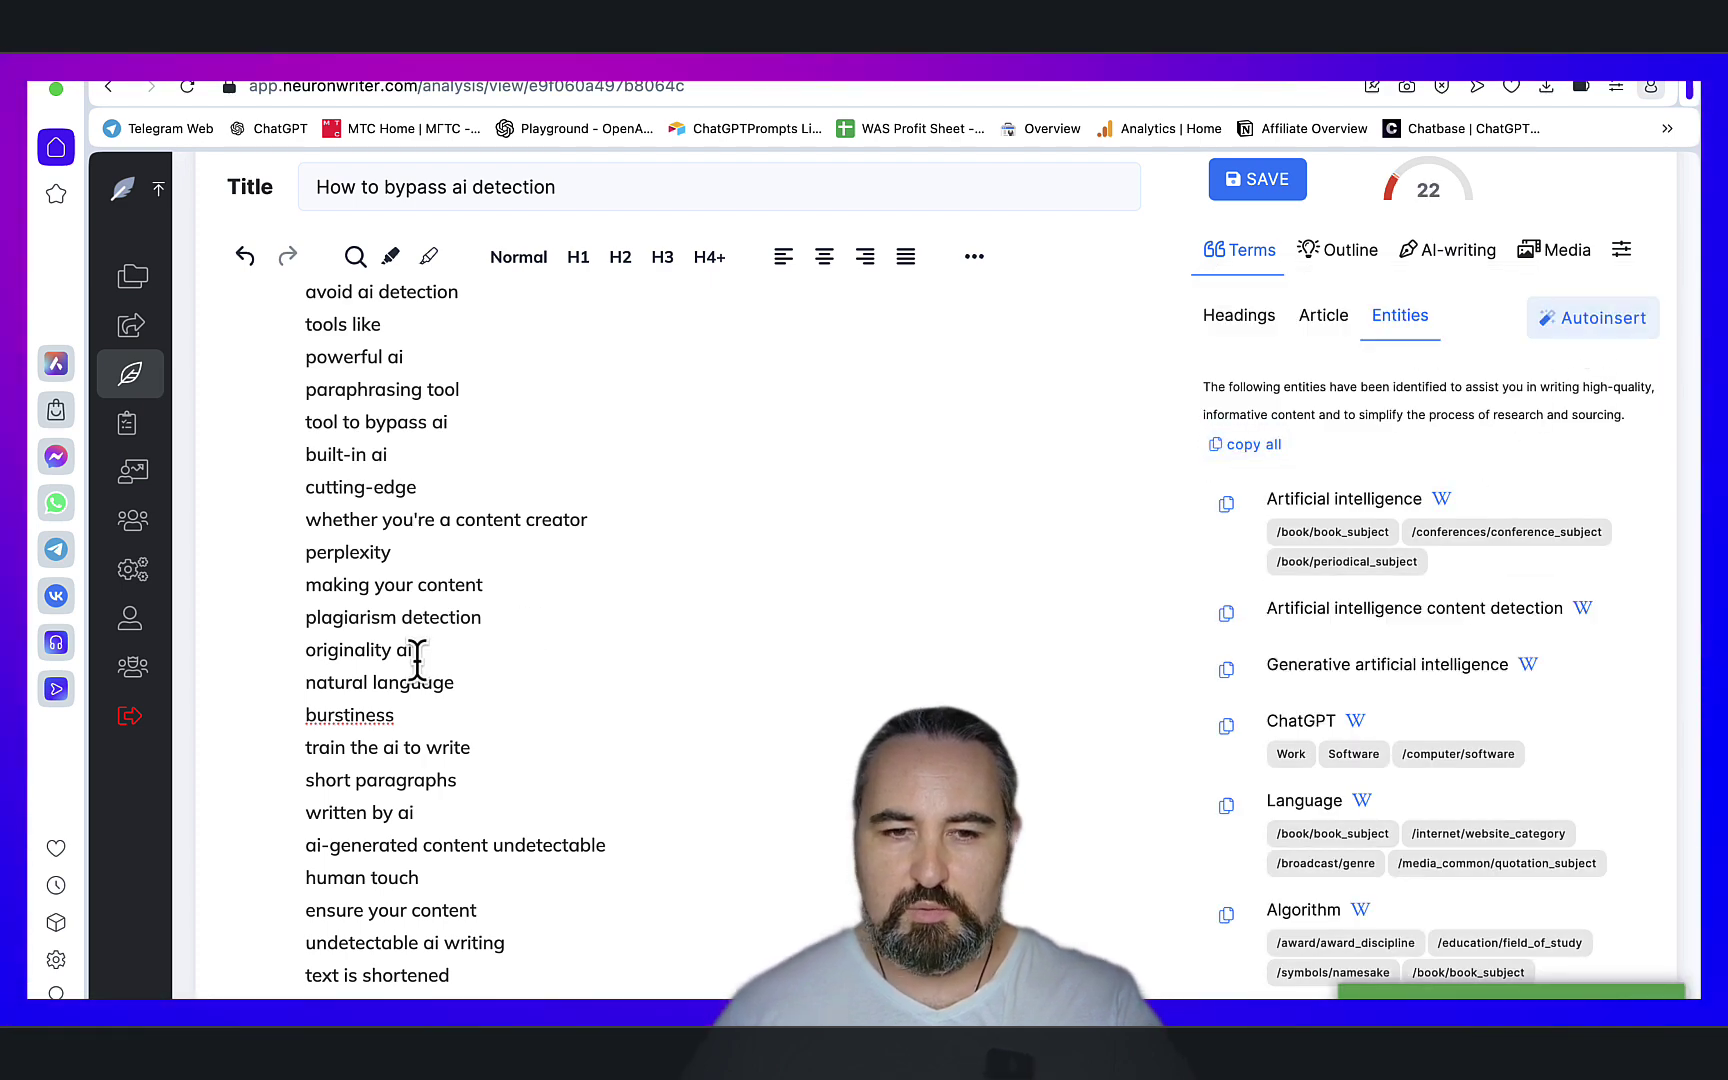
left_click(413, 652)
key("ctrl+v")
Paste the collected 121 terms into SEOWriting.AI's keywords field
key("ctrl+Tab")
scroll(520, 598, "down", 1)
left_click(461, 545)
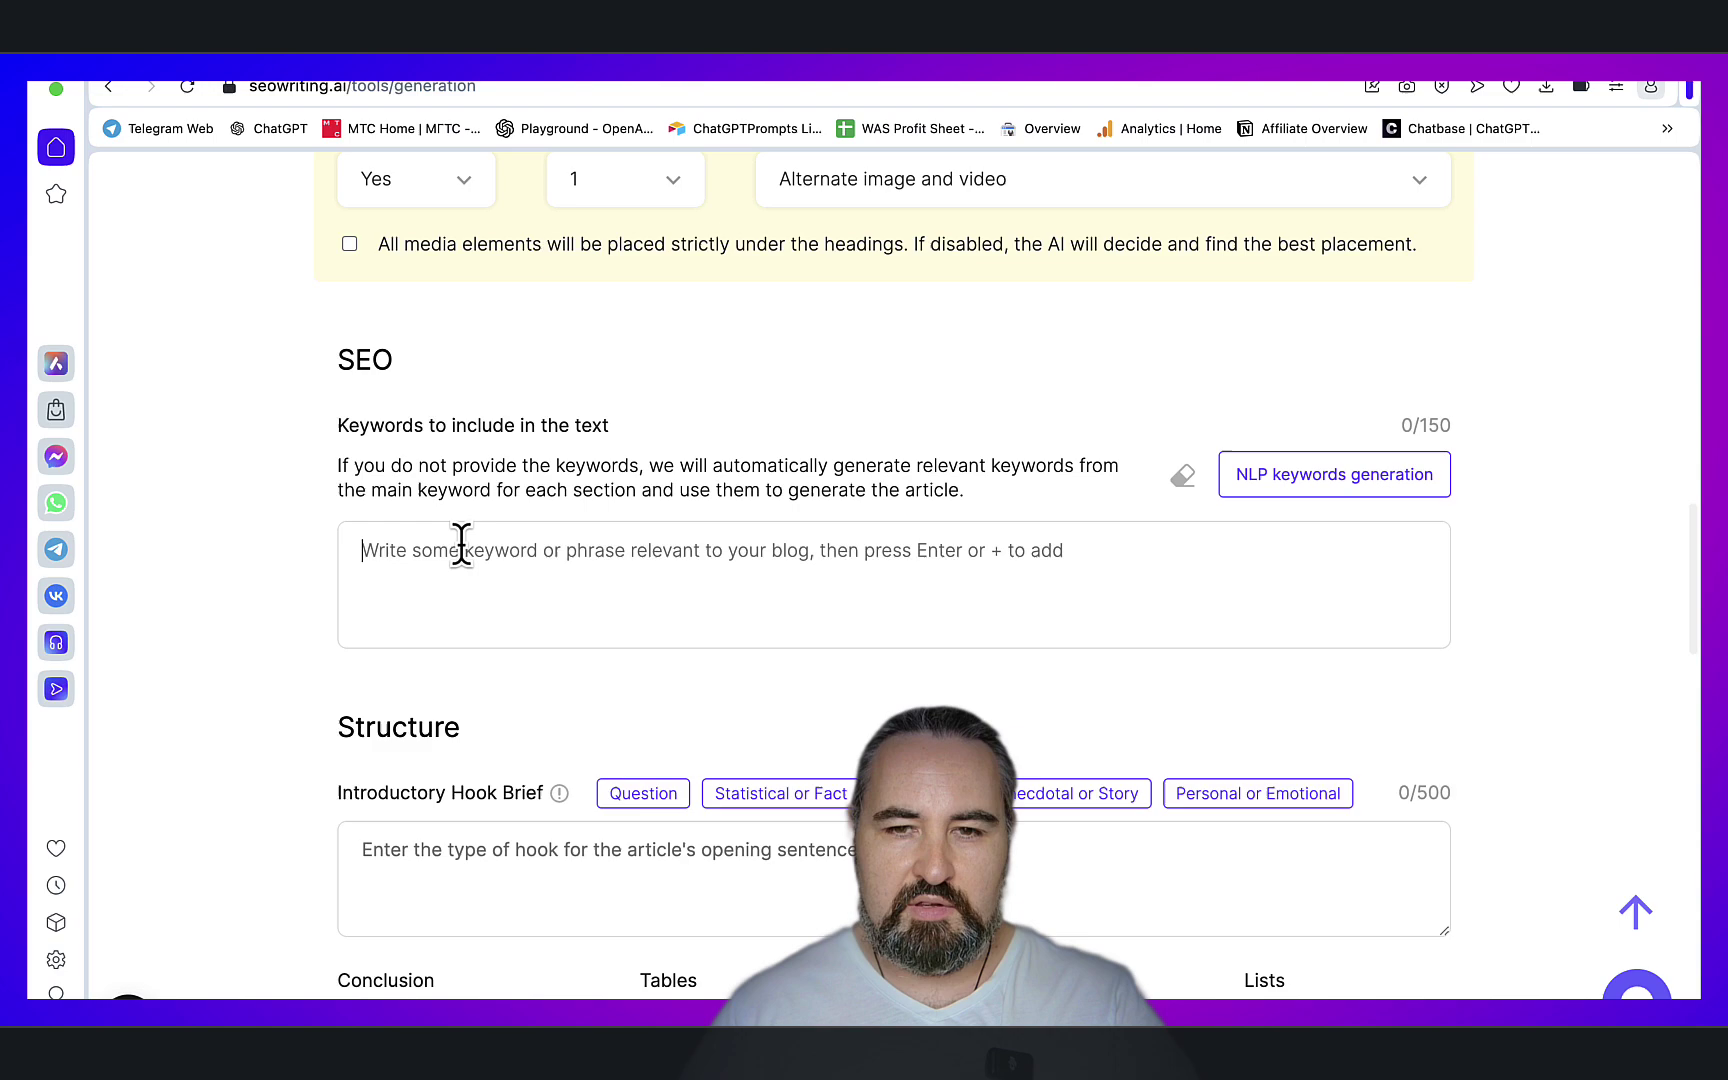
key("ctrl+v")
scroll(461, 545, "up", 10)
scroll(461, 545, "down", 5)
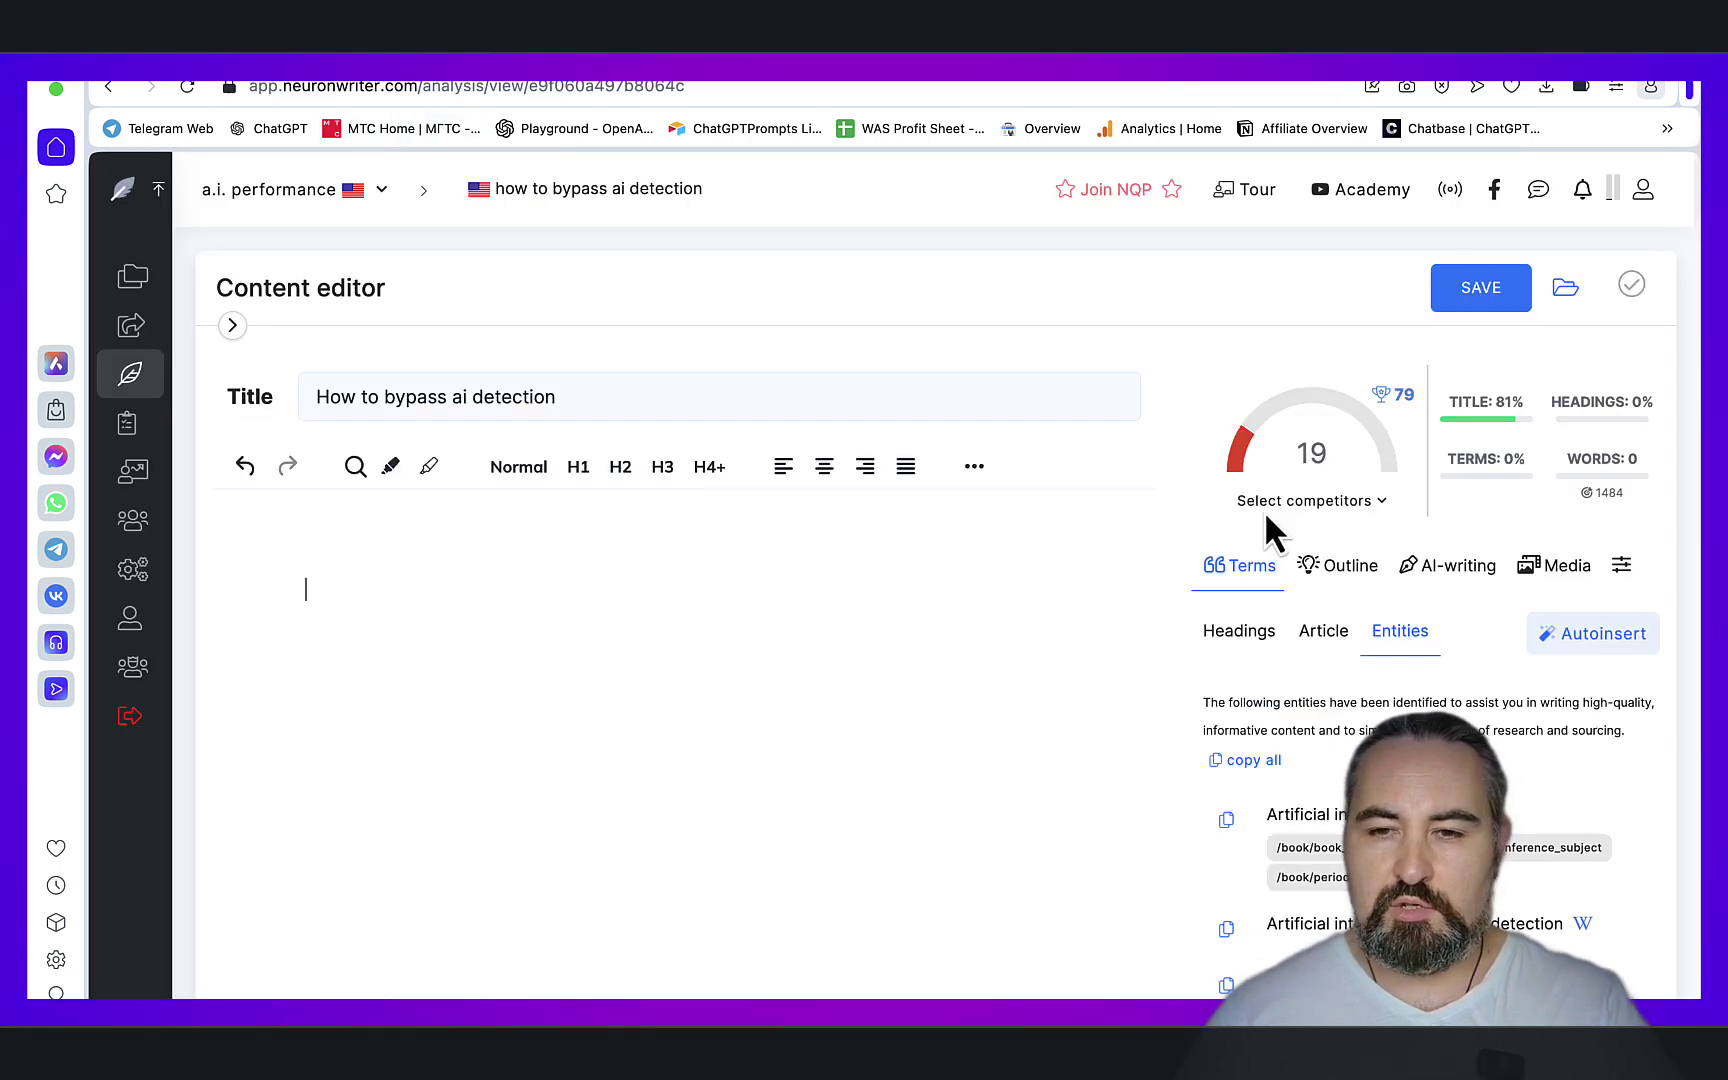
Open NeuronWriter's title and description settings and close them unchanged
left_click(575, 400)
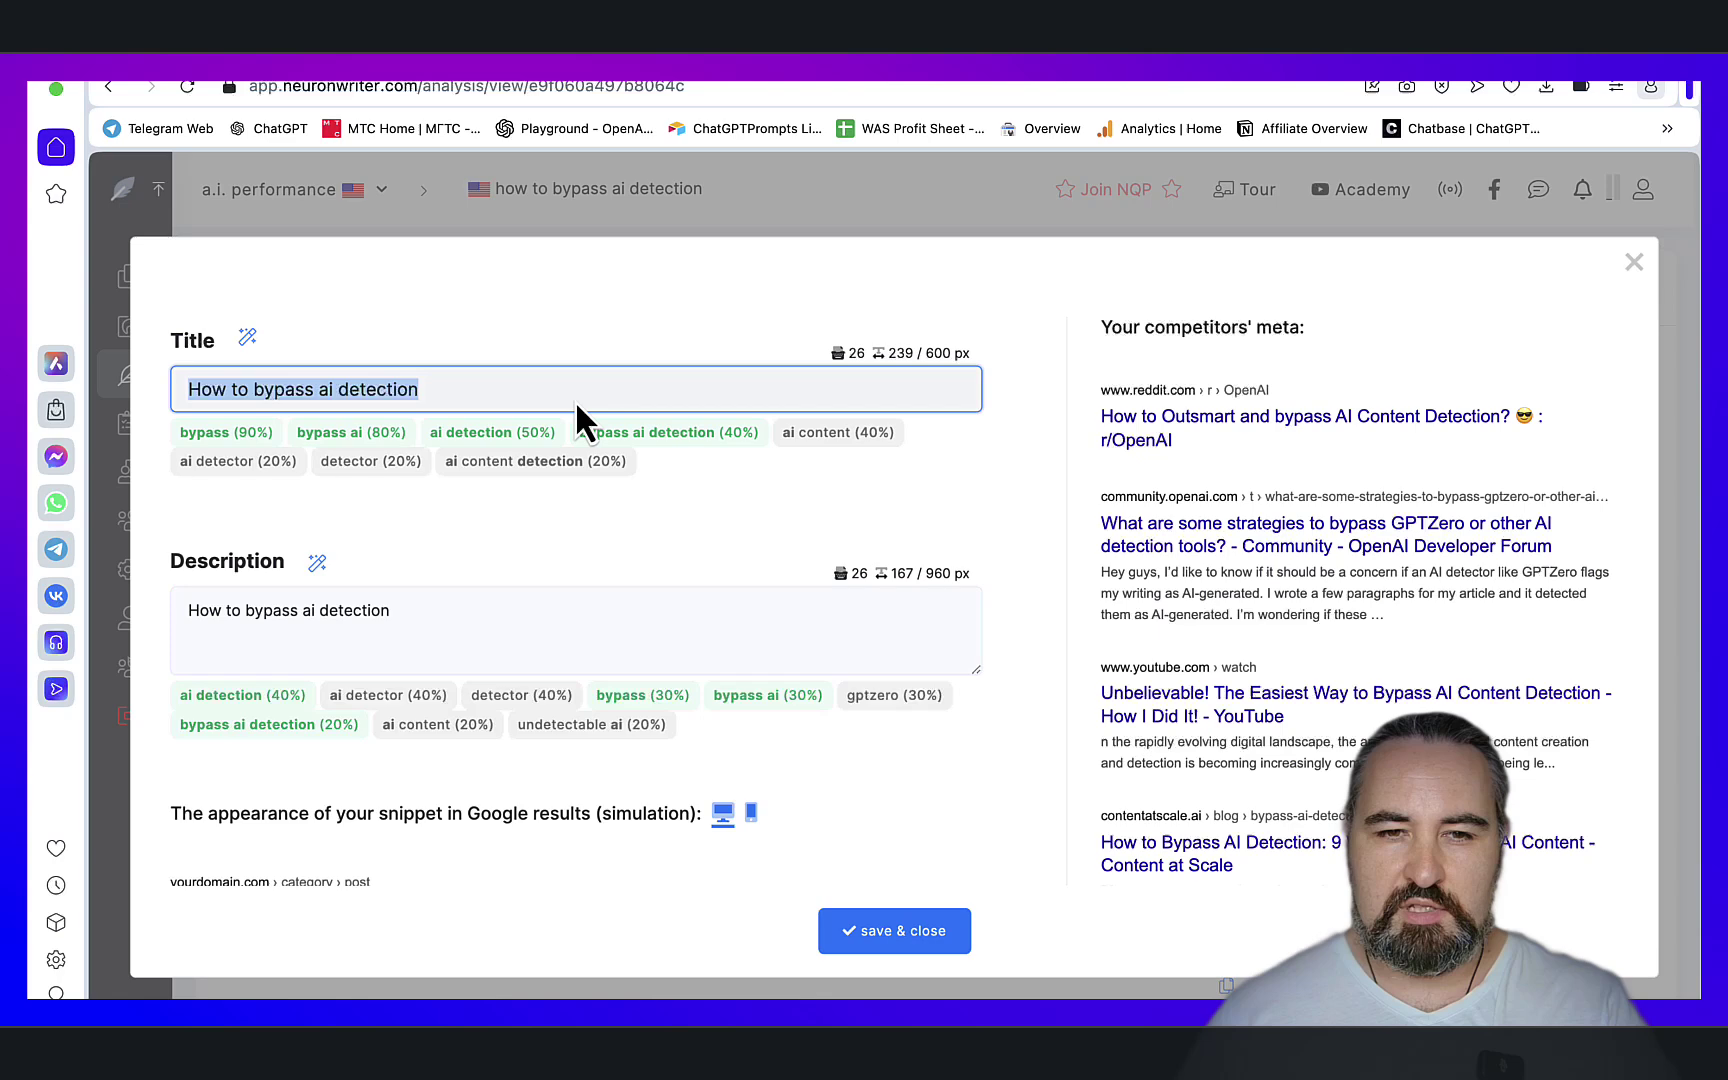
left_click(1663, 248)
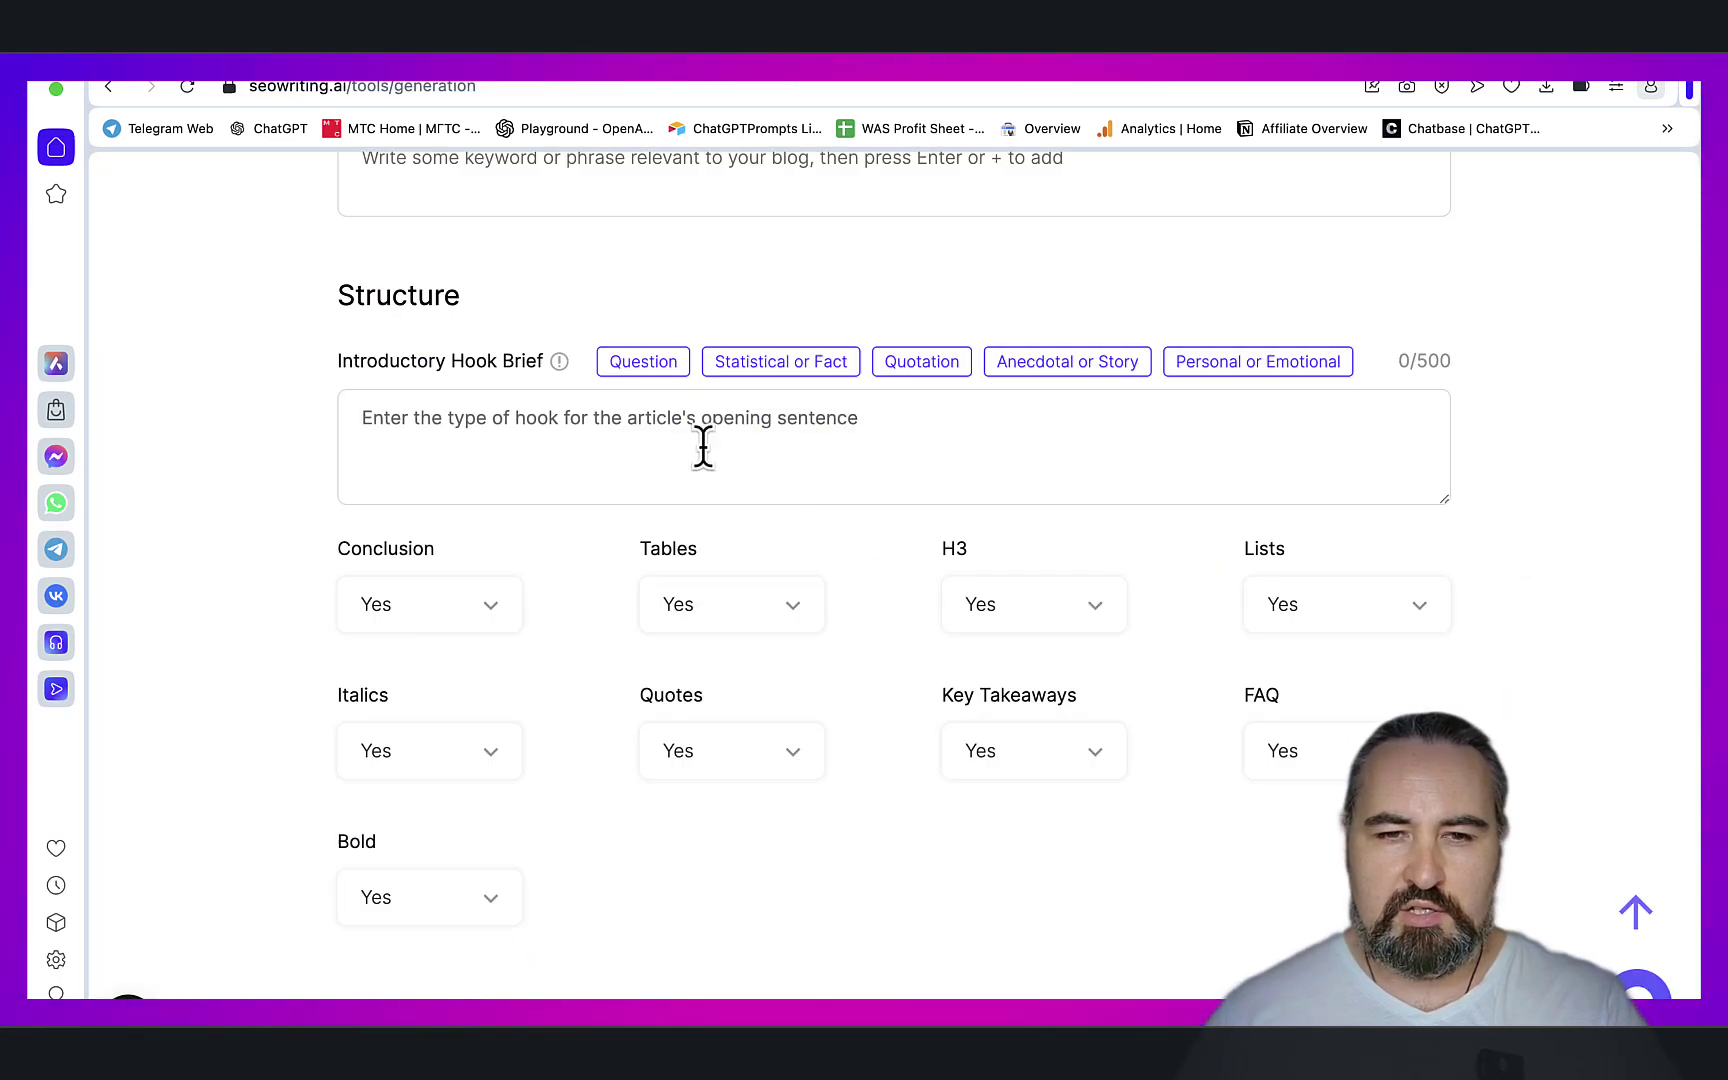
Use the Statistical or Fact hook and set both FAQ and Quotes to No
left_click(757, 370)
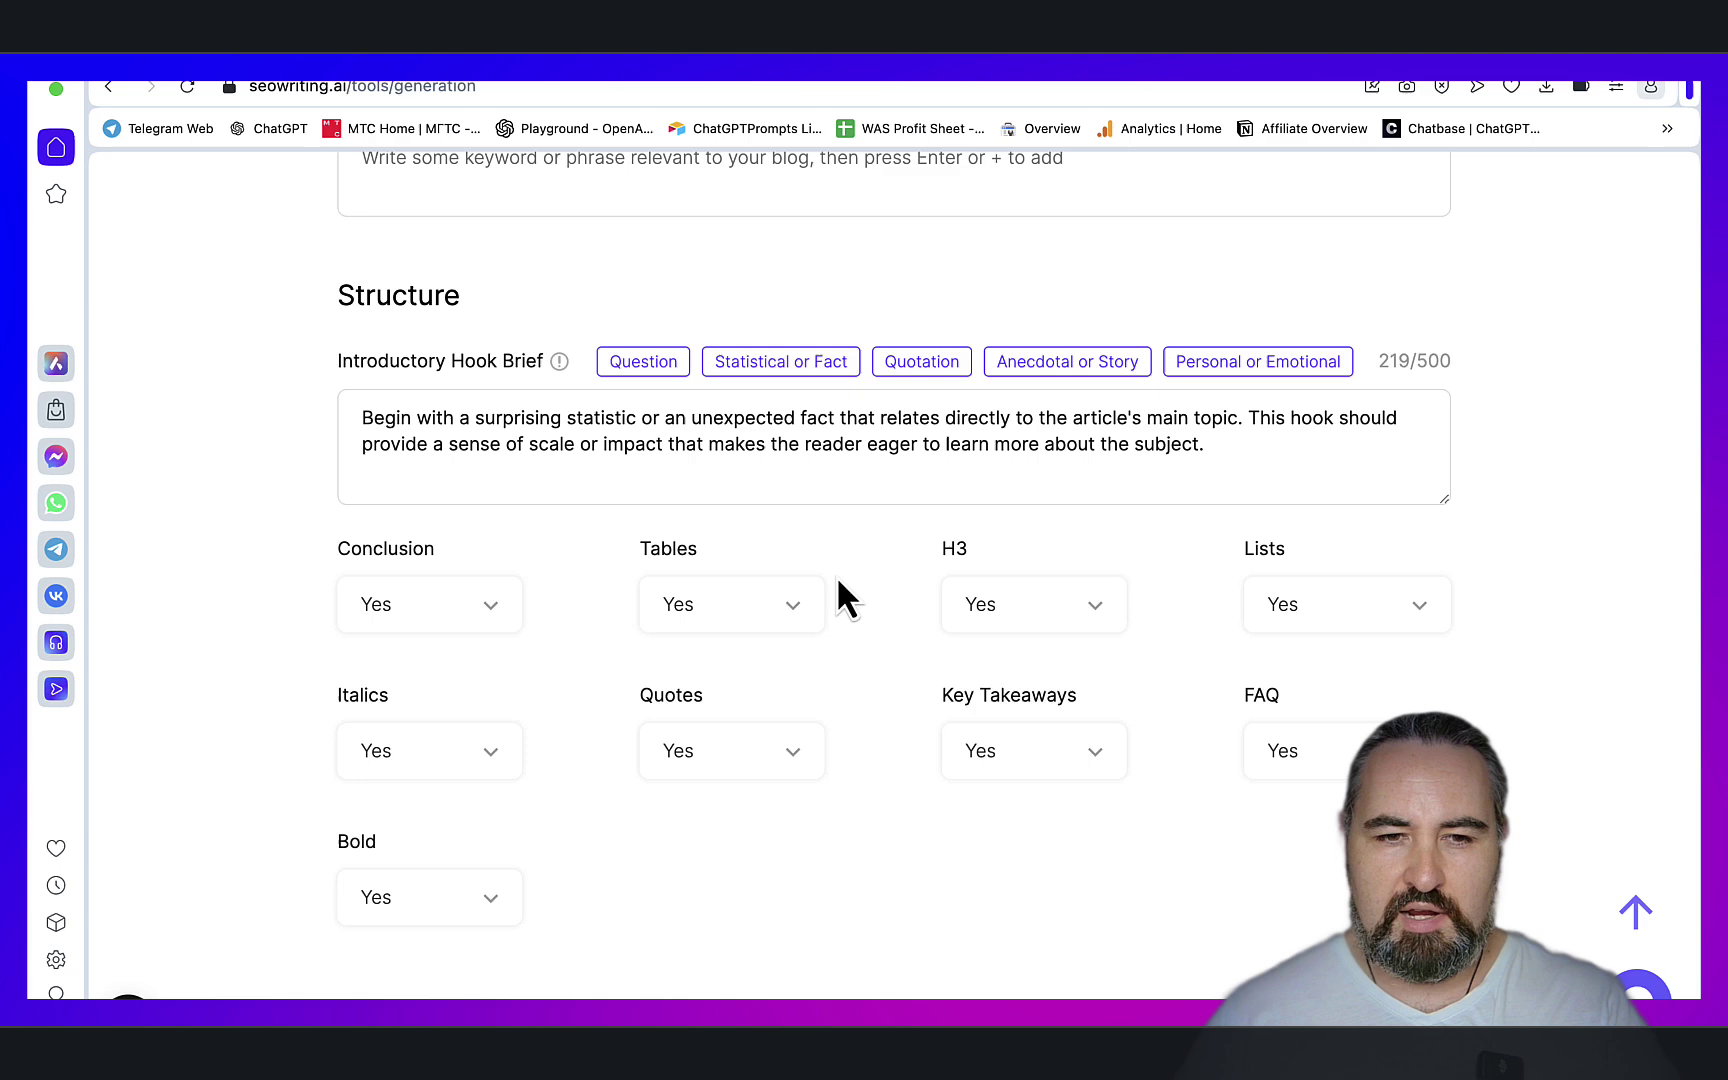
scroll(836, 575, "down", 3)
left_click(1430, 529)
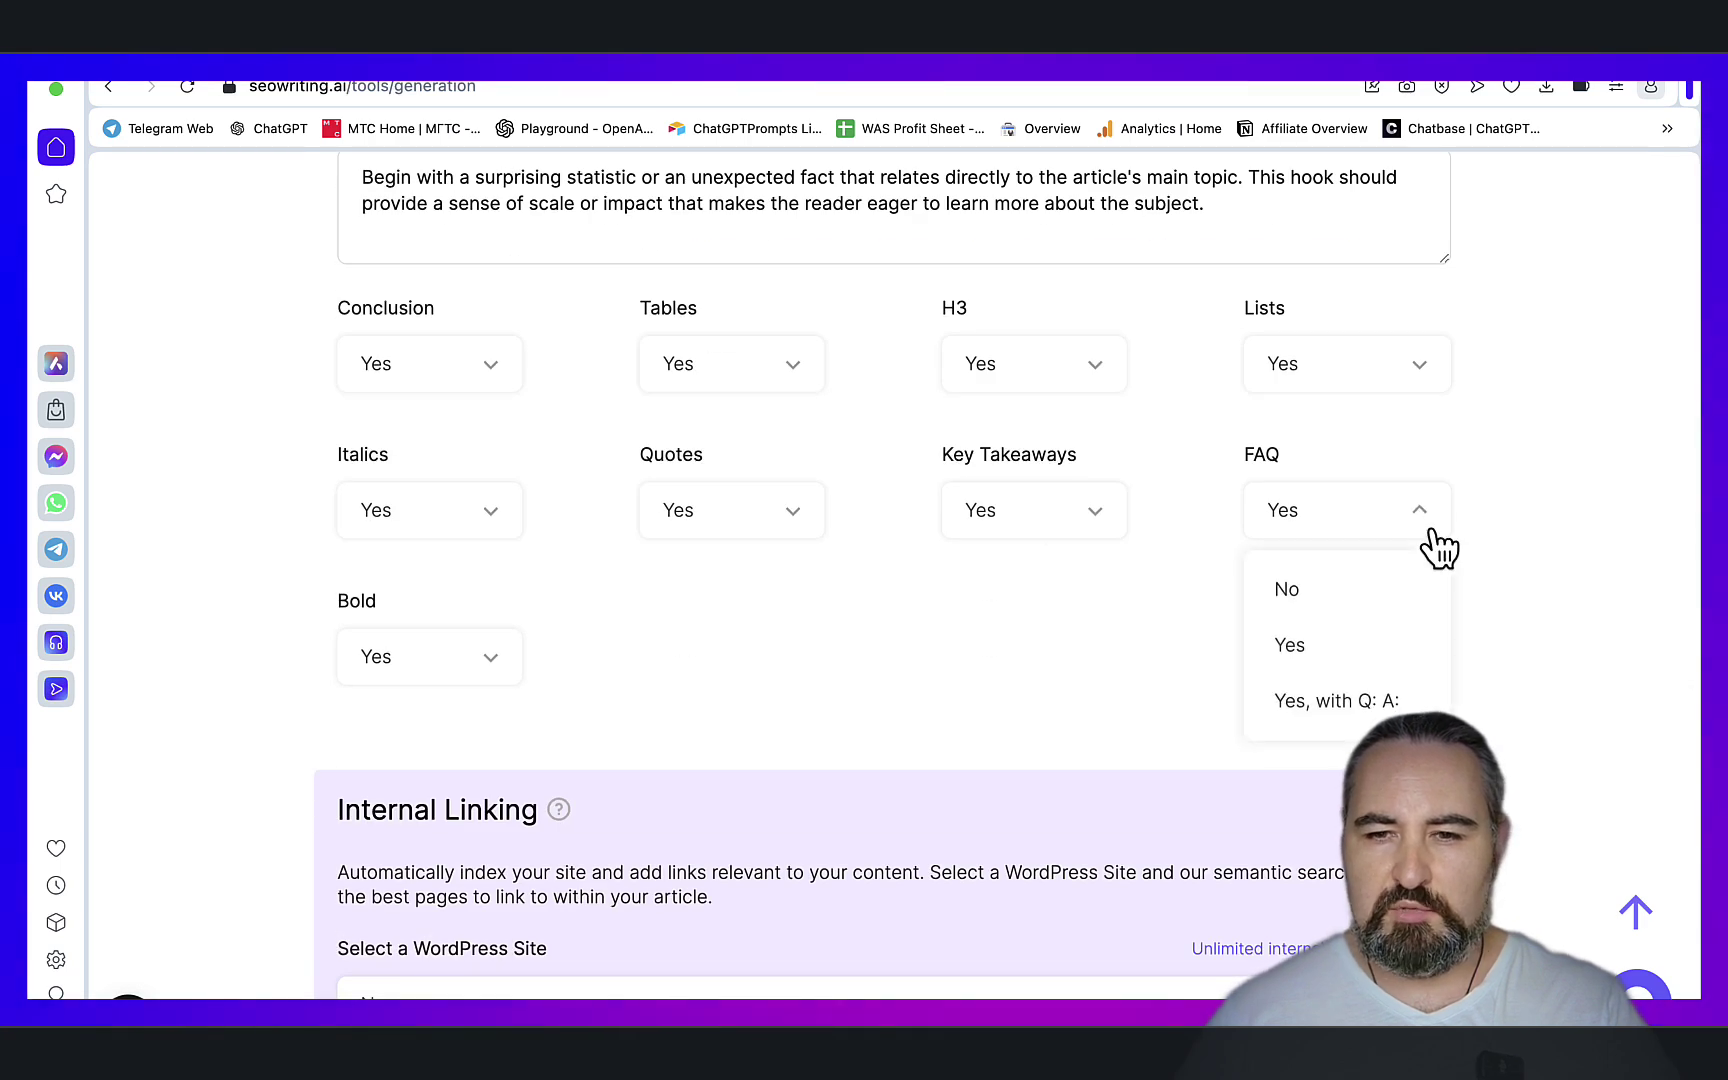
left_click(1332, 588)
left_click(760, 512)
left_click(718, 598)
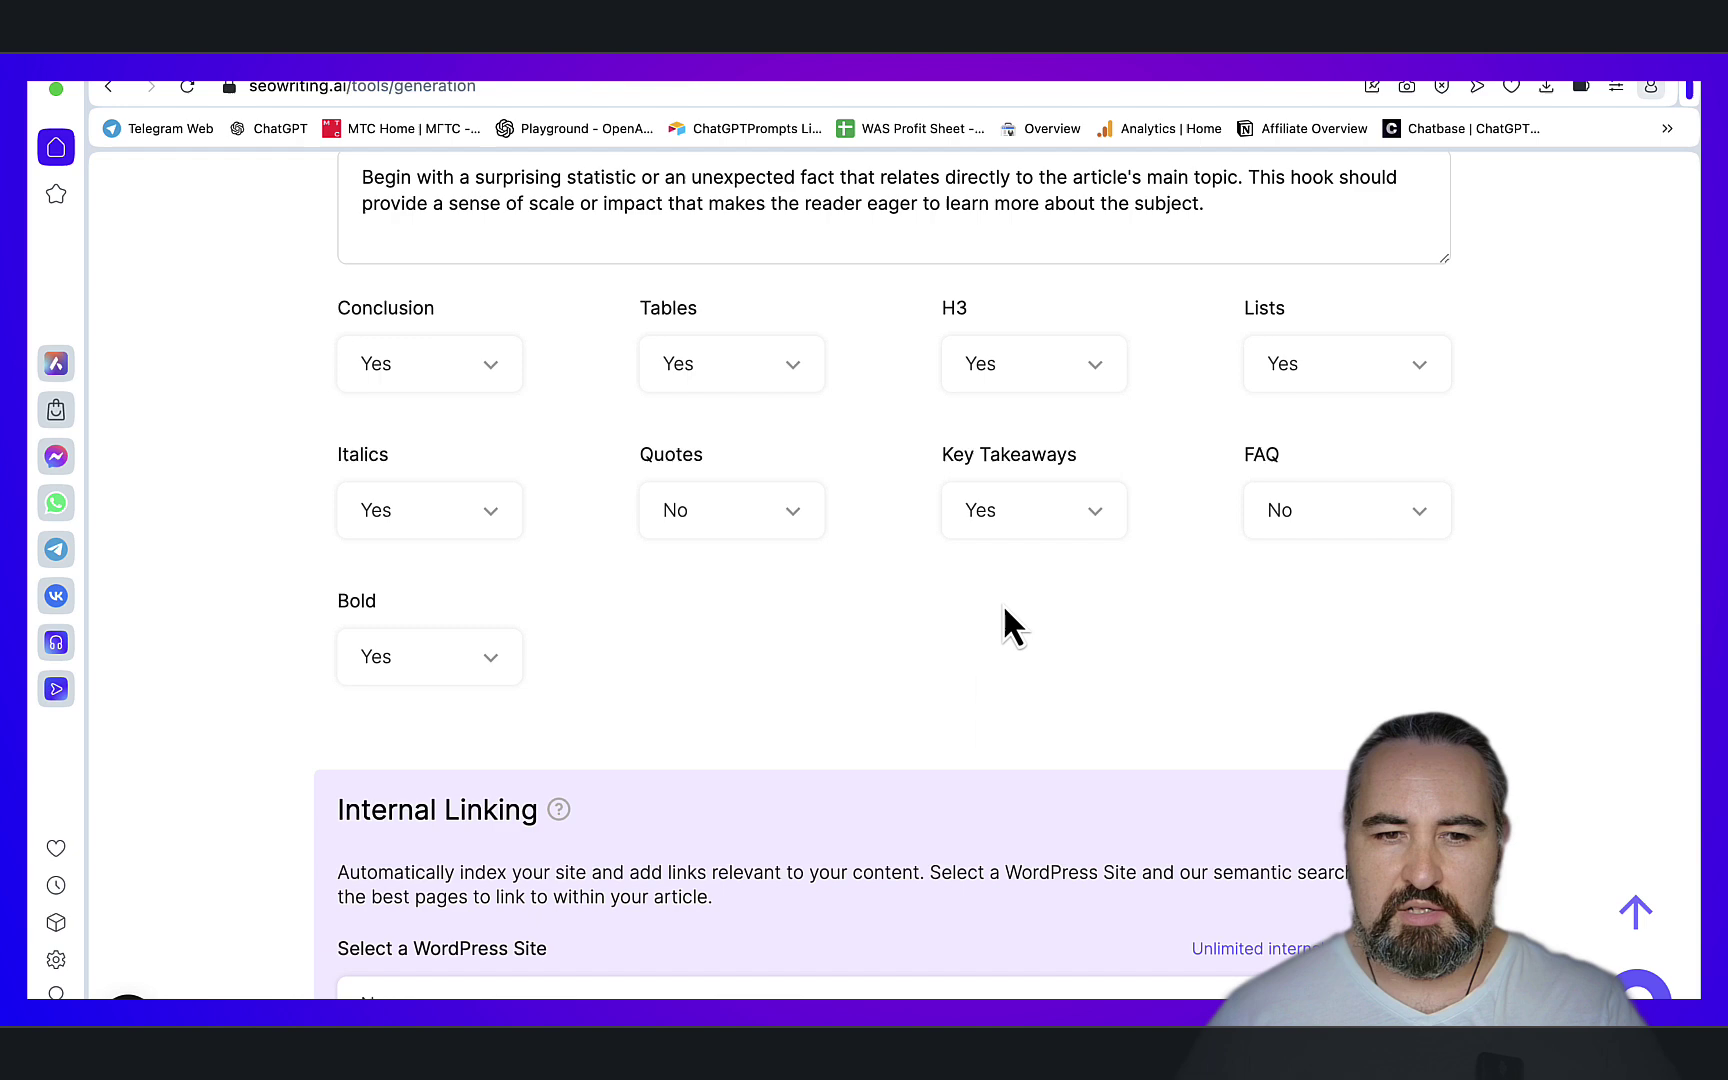
scroll(1003, 606, "down", 5)
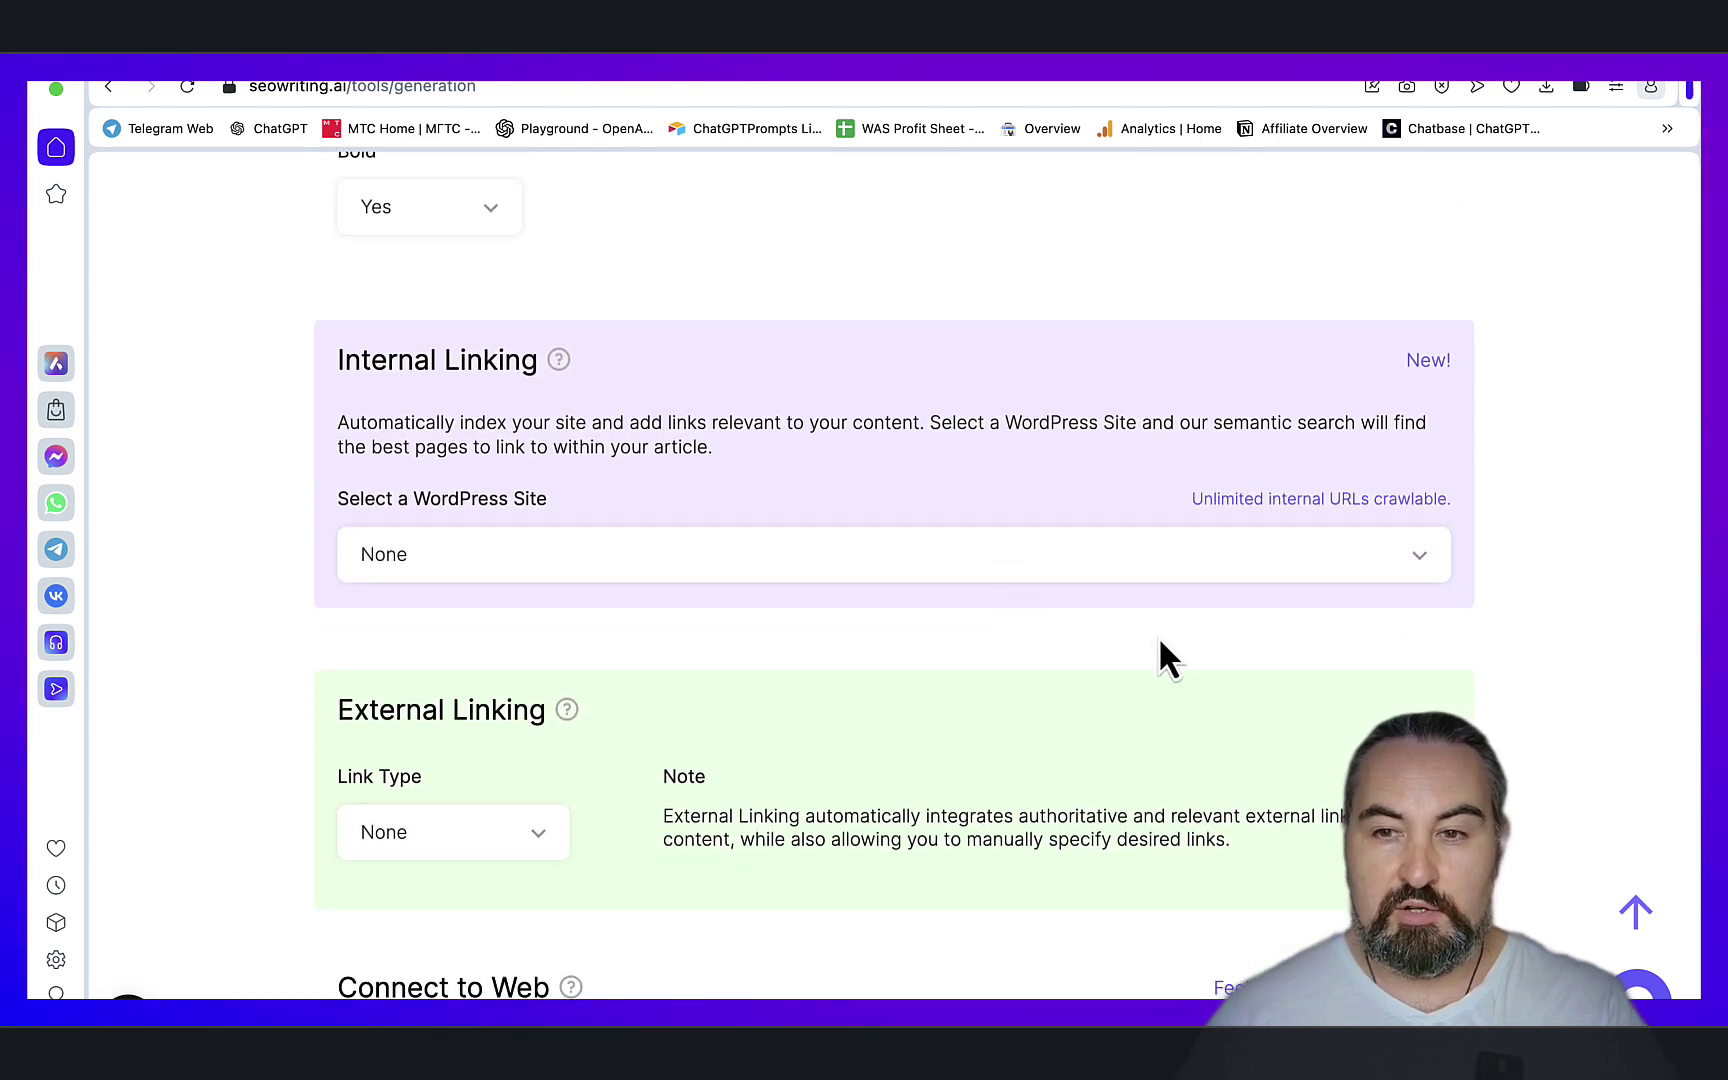
Point internal linking at trickmenot.ai with 3-4 links
left_click(1420, 562)
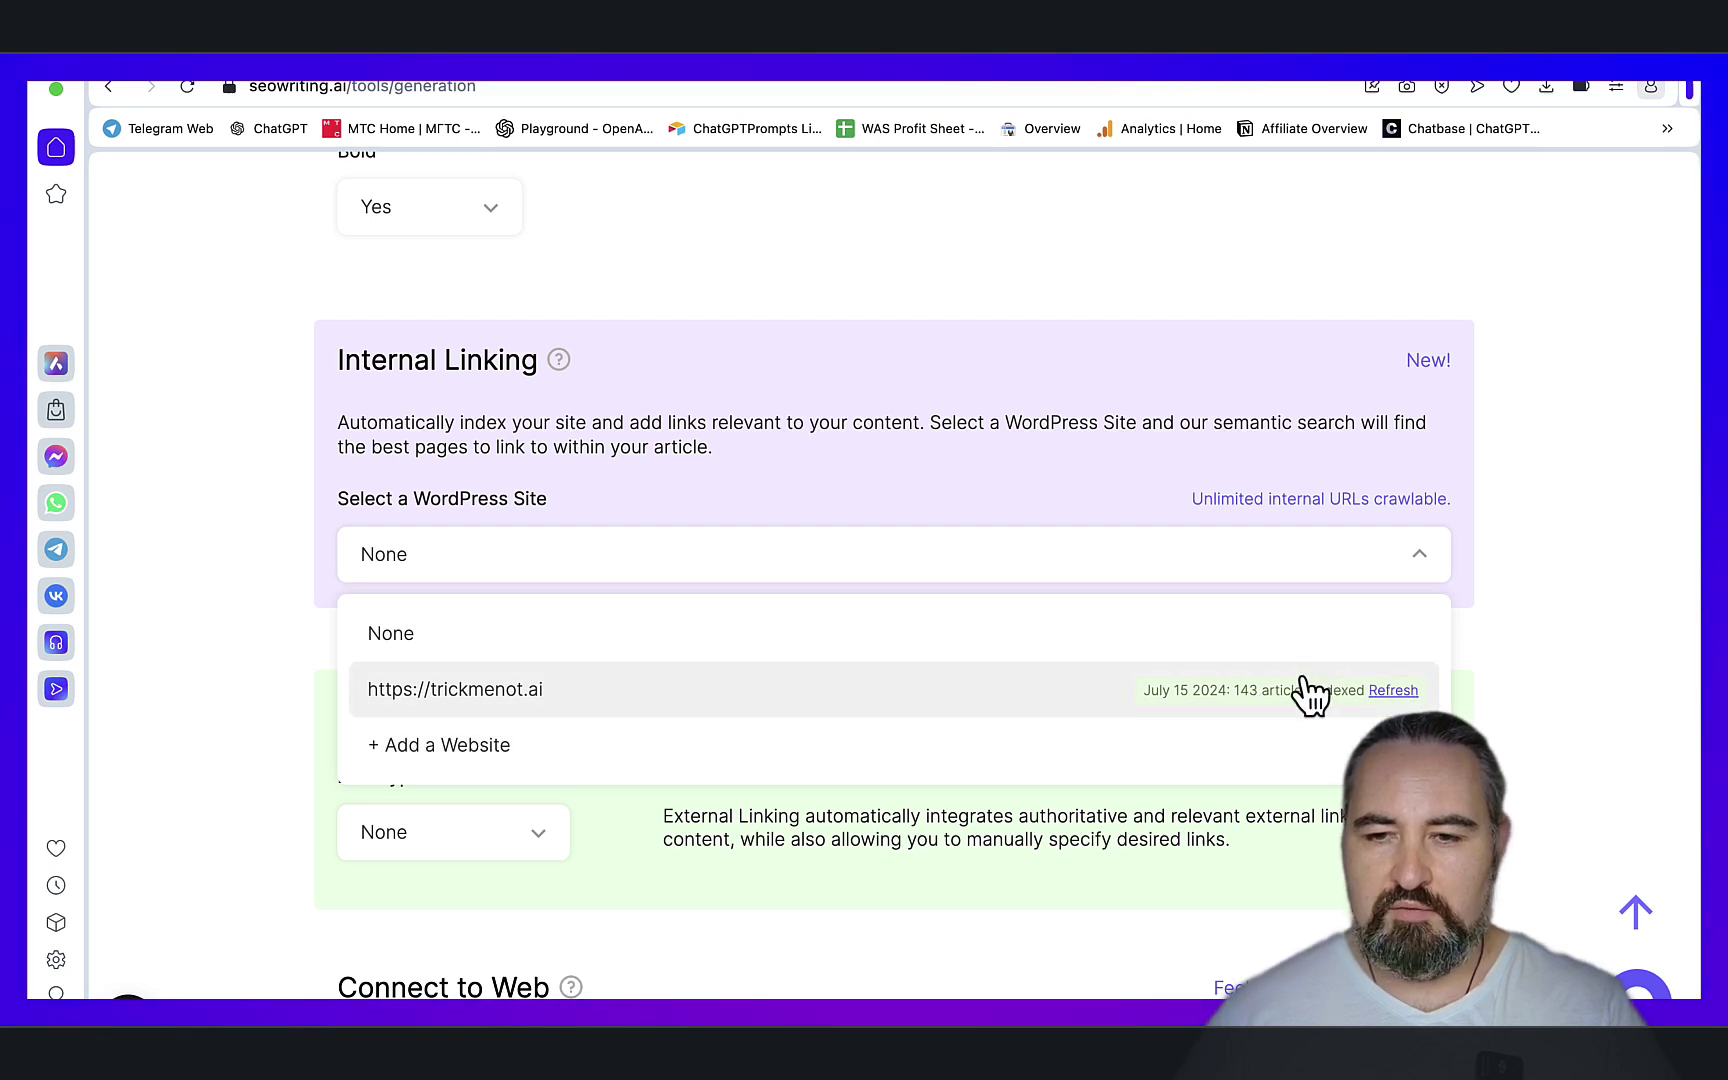
left_click(522, 700)
scroll(927, 621, "down", 3)
left_click(825, 510)
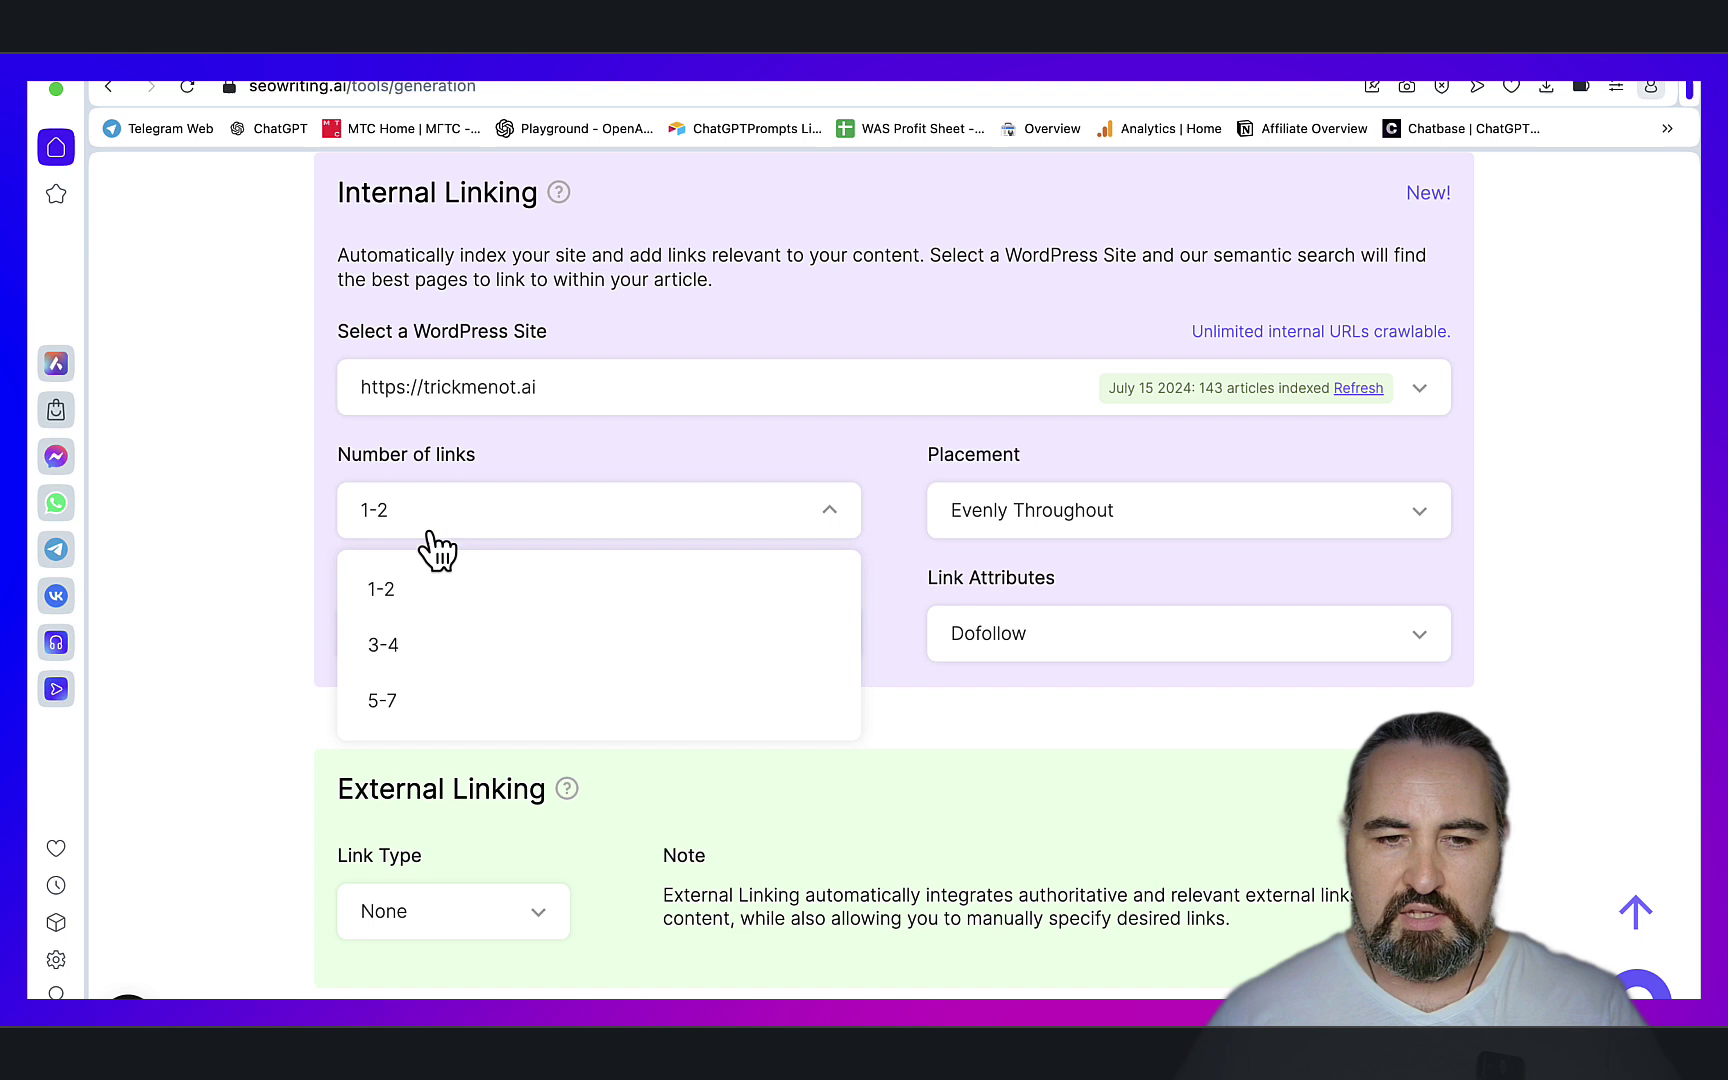
left_click(398, 675)
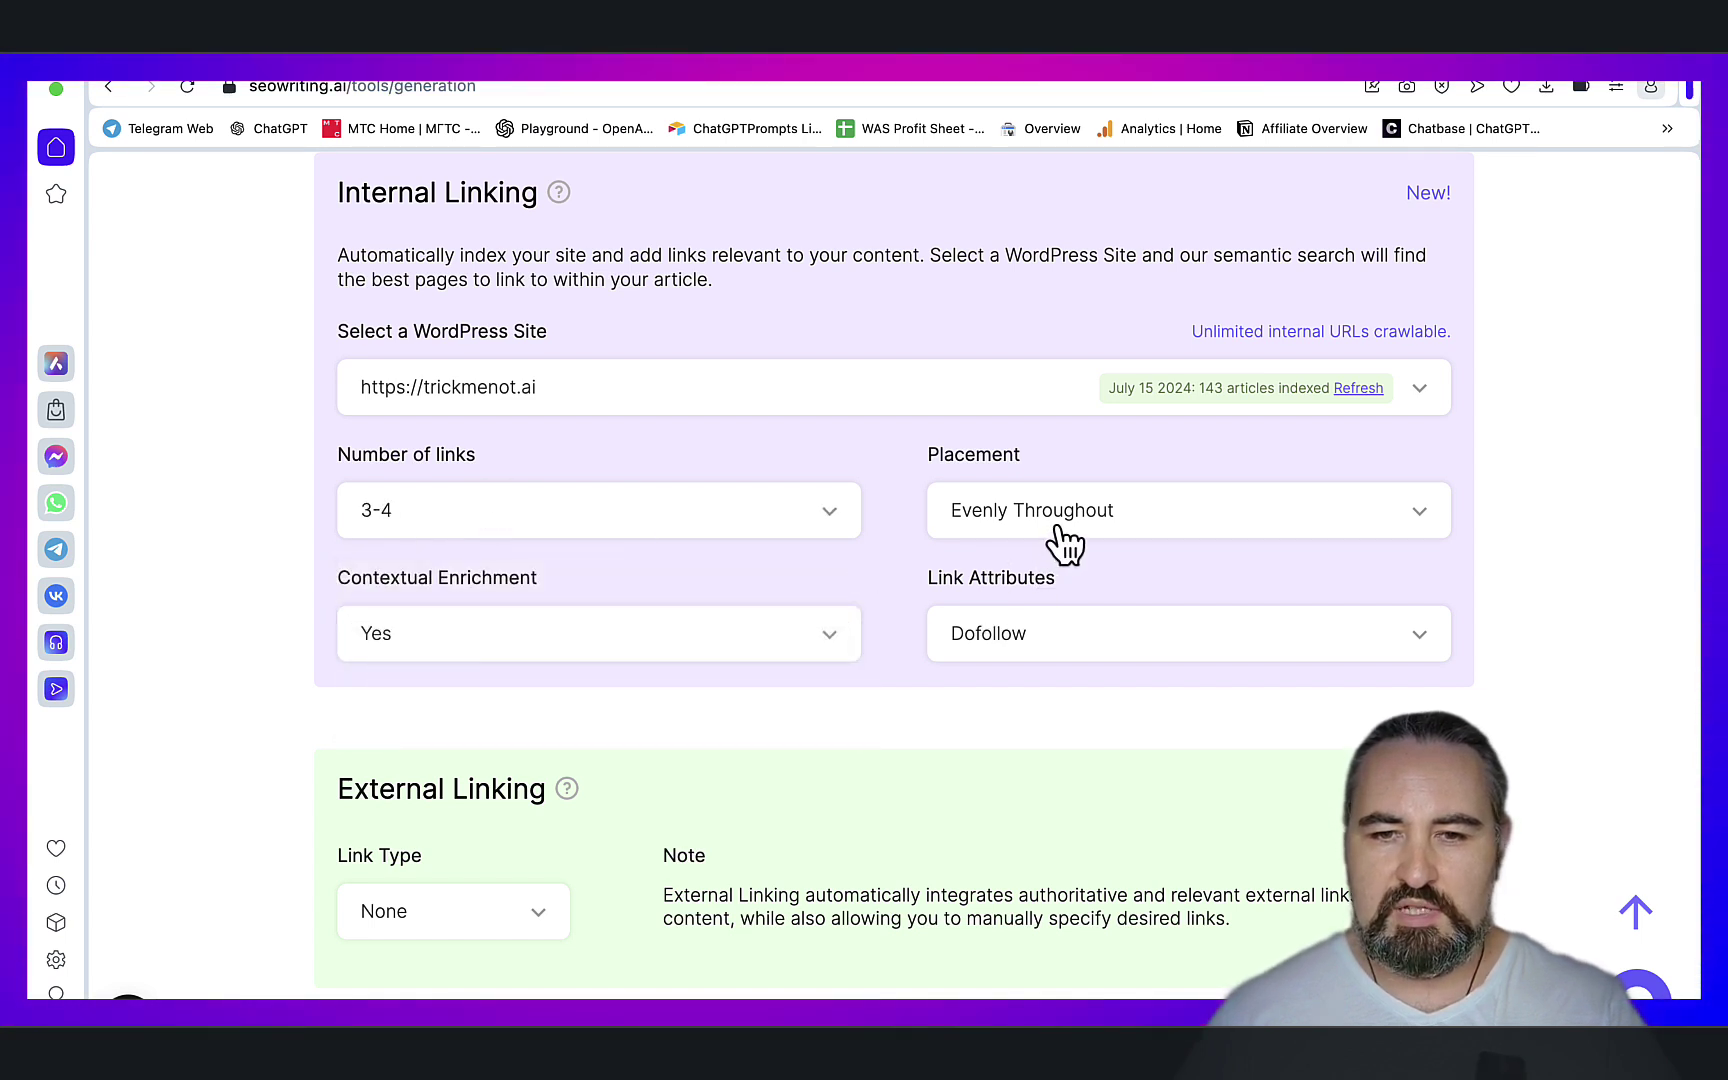
Keep internal links Dofollow with contextual enrichment set to Yes
left_click(1061, 640)
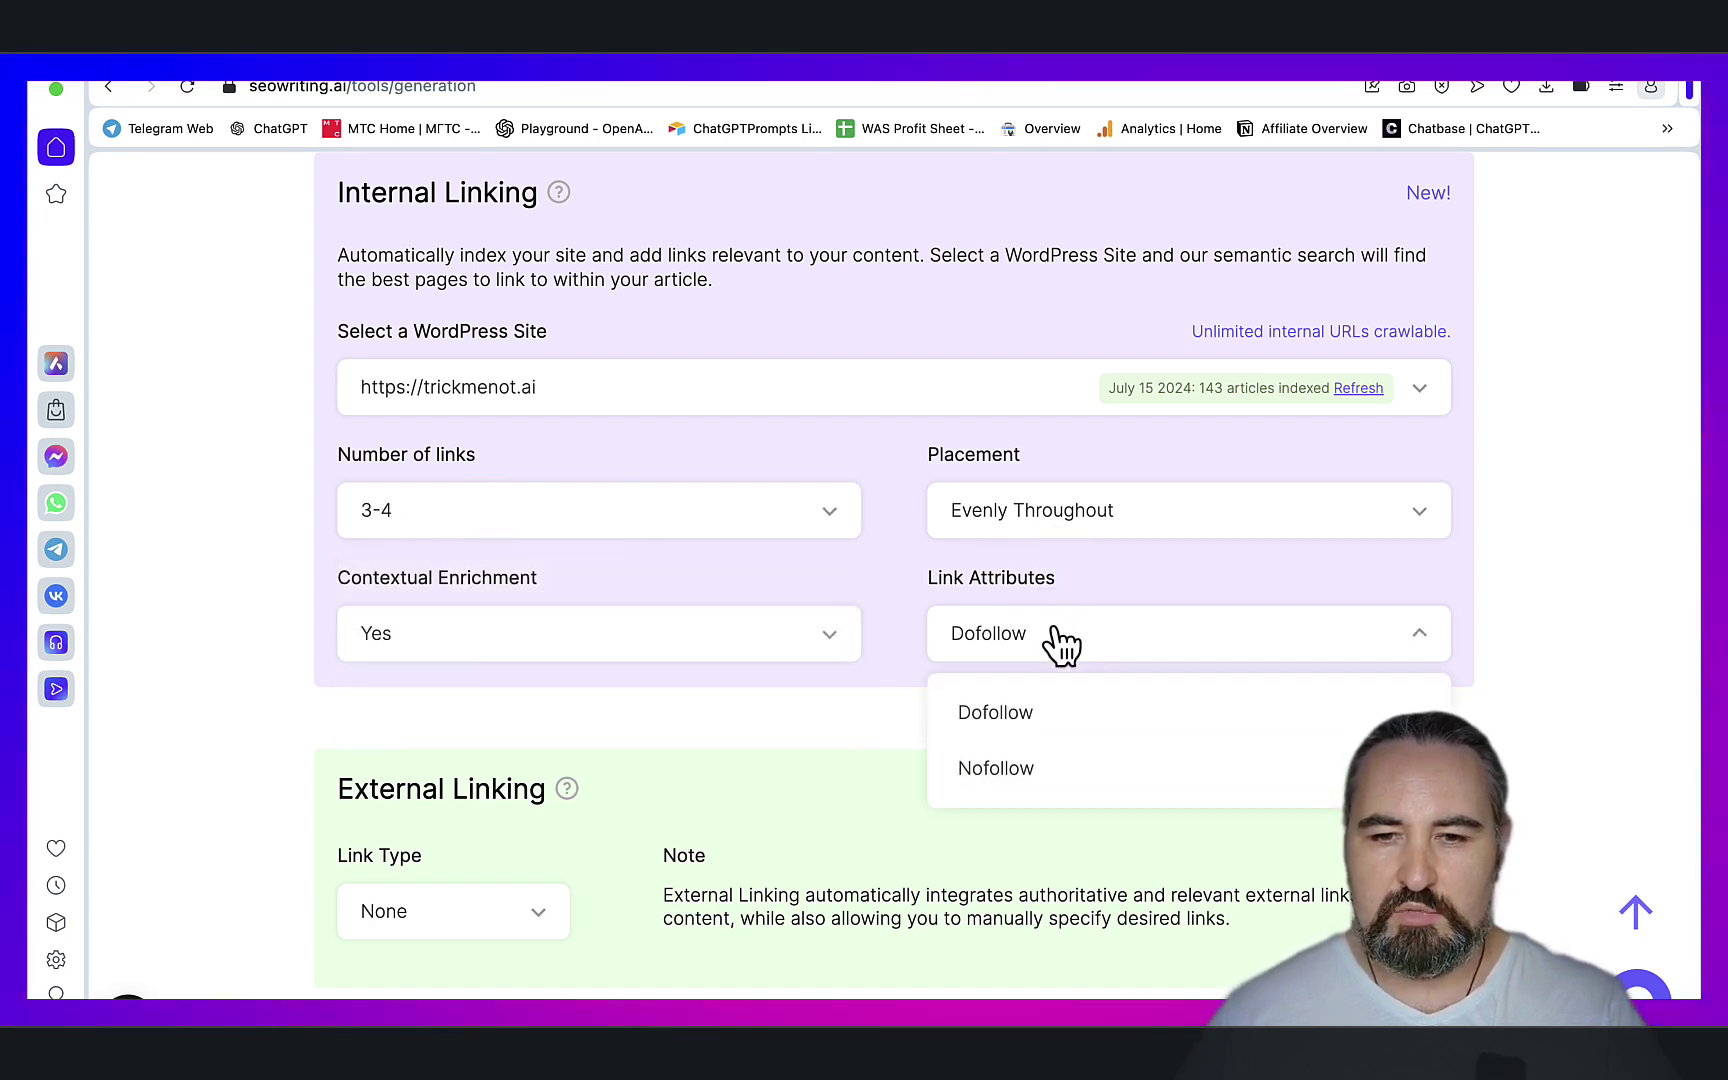
left_click(1152, 575)
left_click(604, 650)
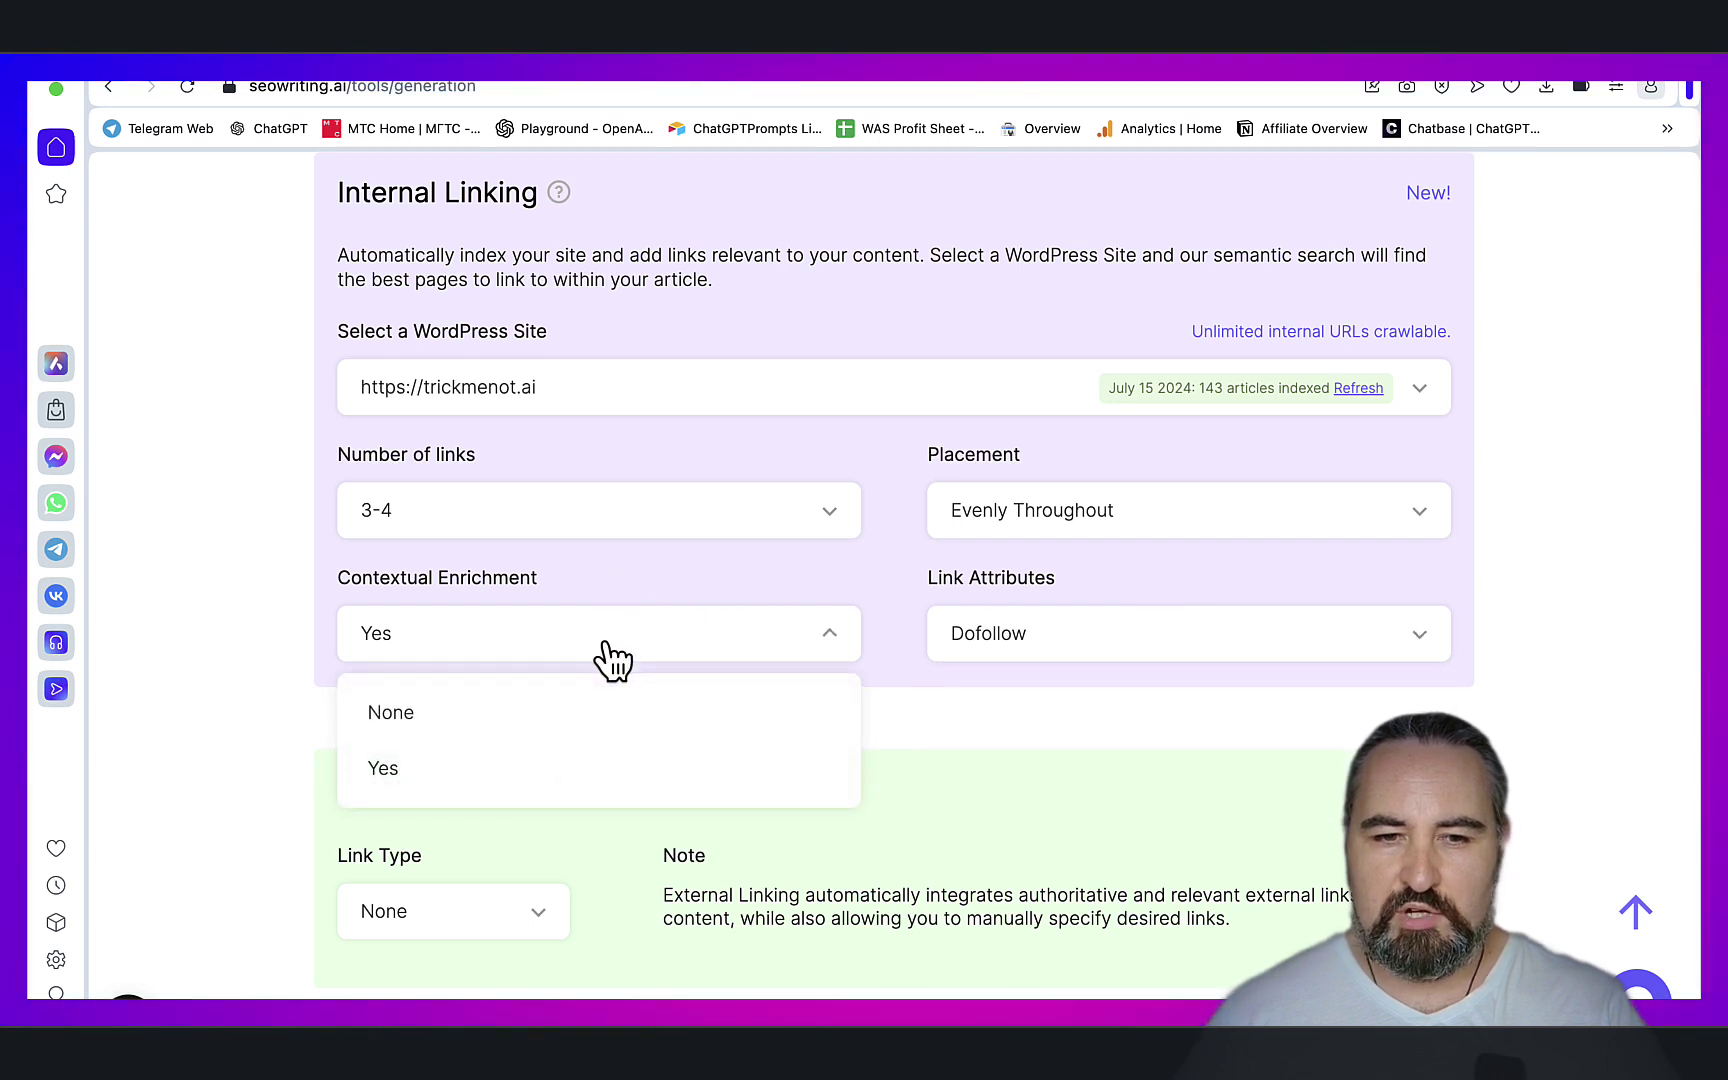
left_click(598, 590)
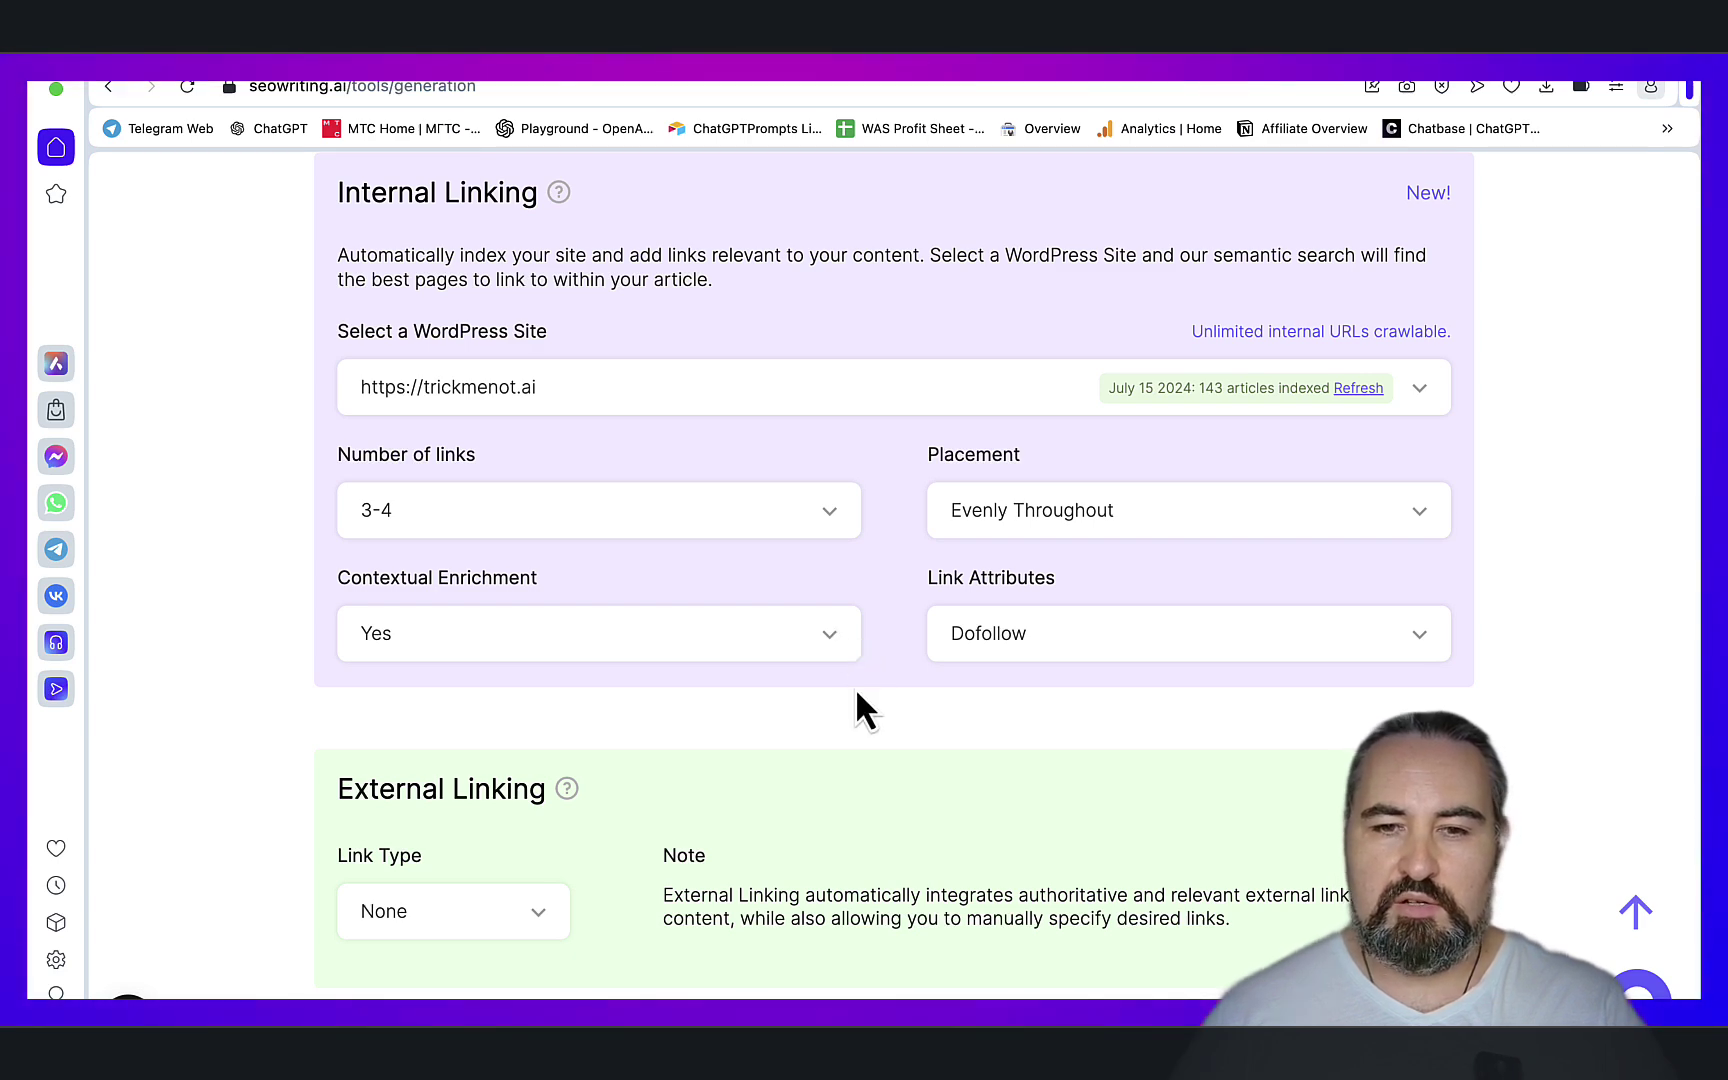
Set external links to be added automatically
scroll(879, 598, "down", 5)
left_click(537, 484)
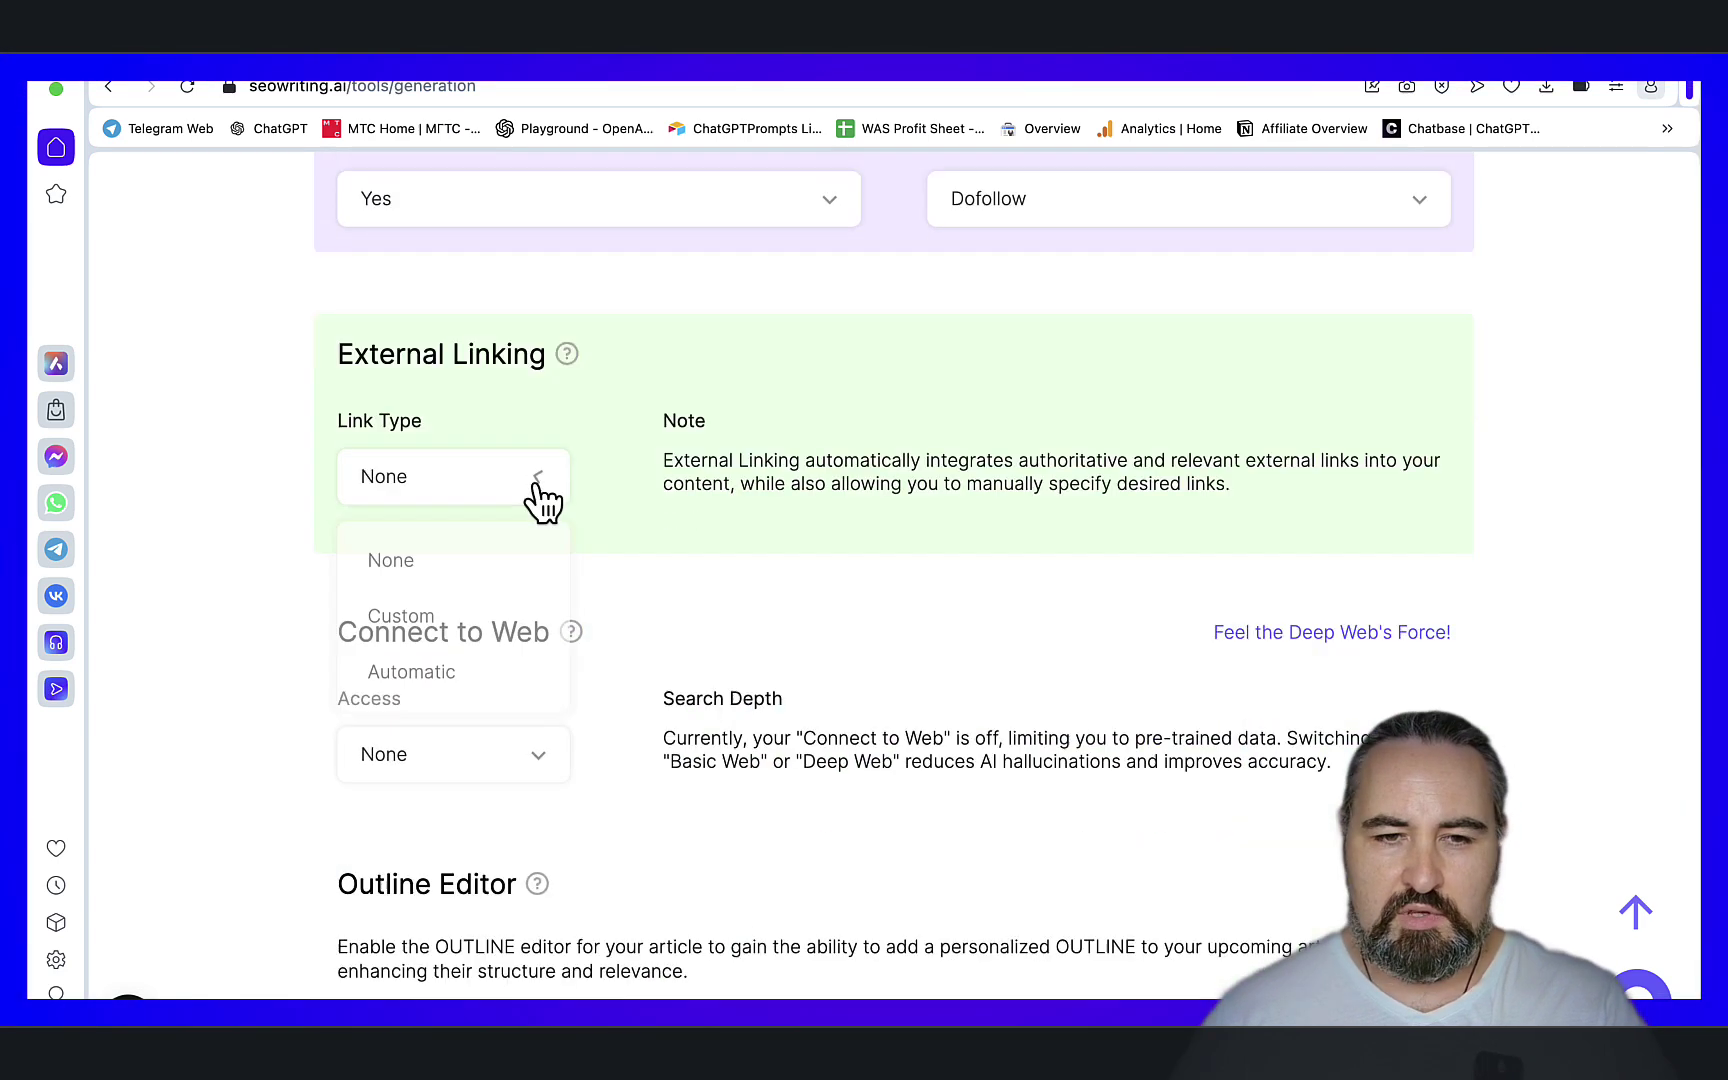
left_click(459, 671)
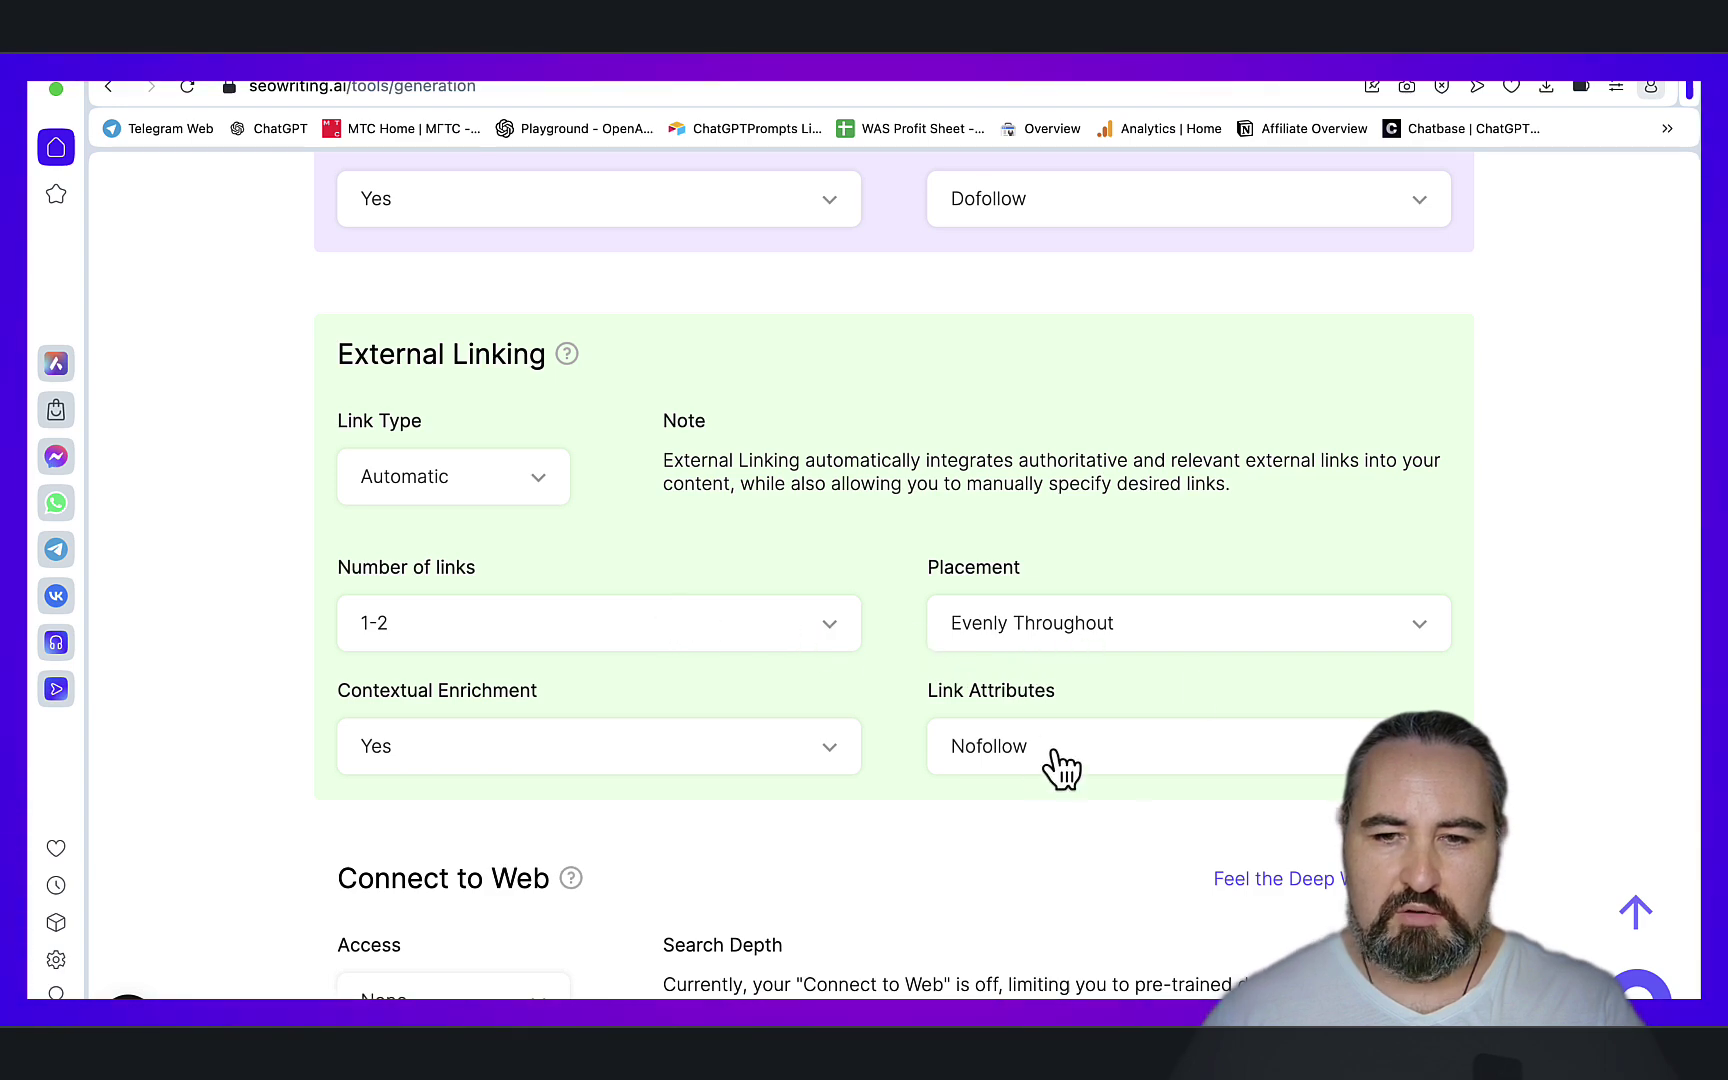
Choose Deep Web as the Connect to Web access mode
scroll(1207, 683, "down", 5)
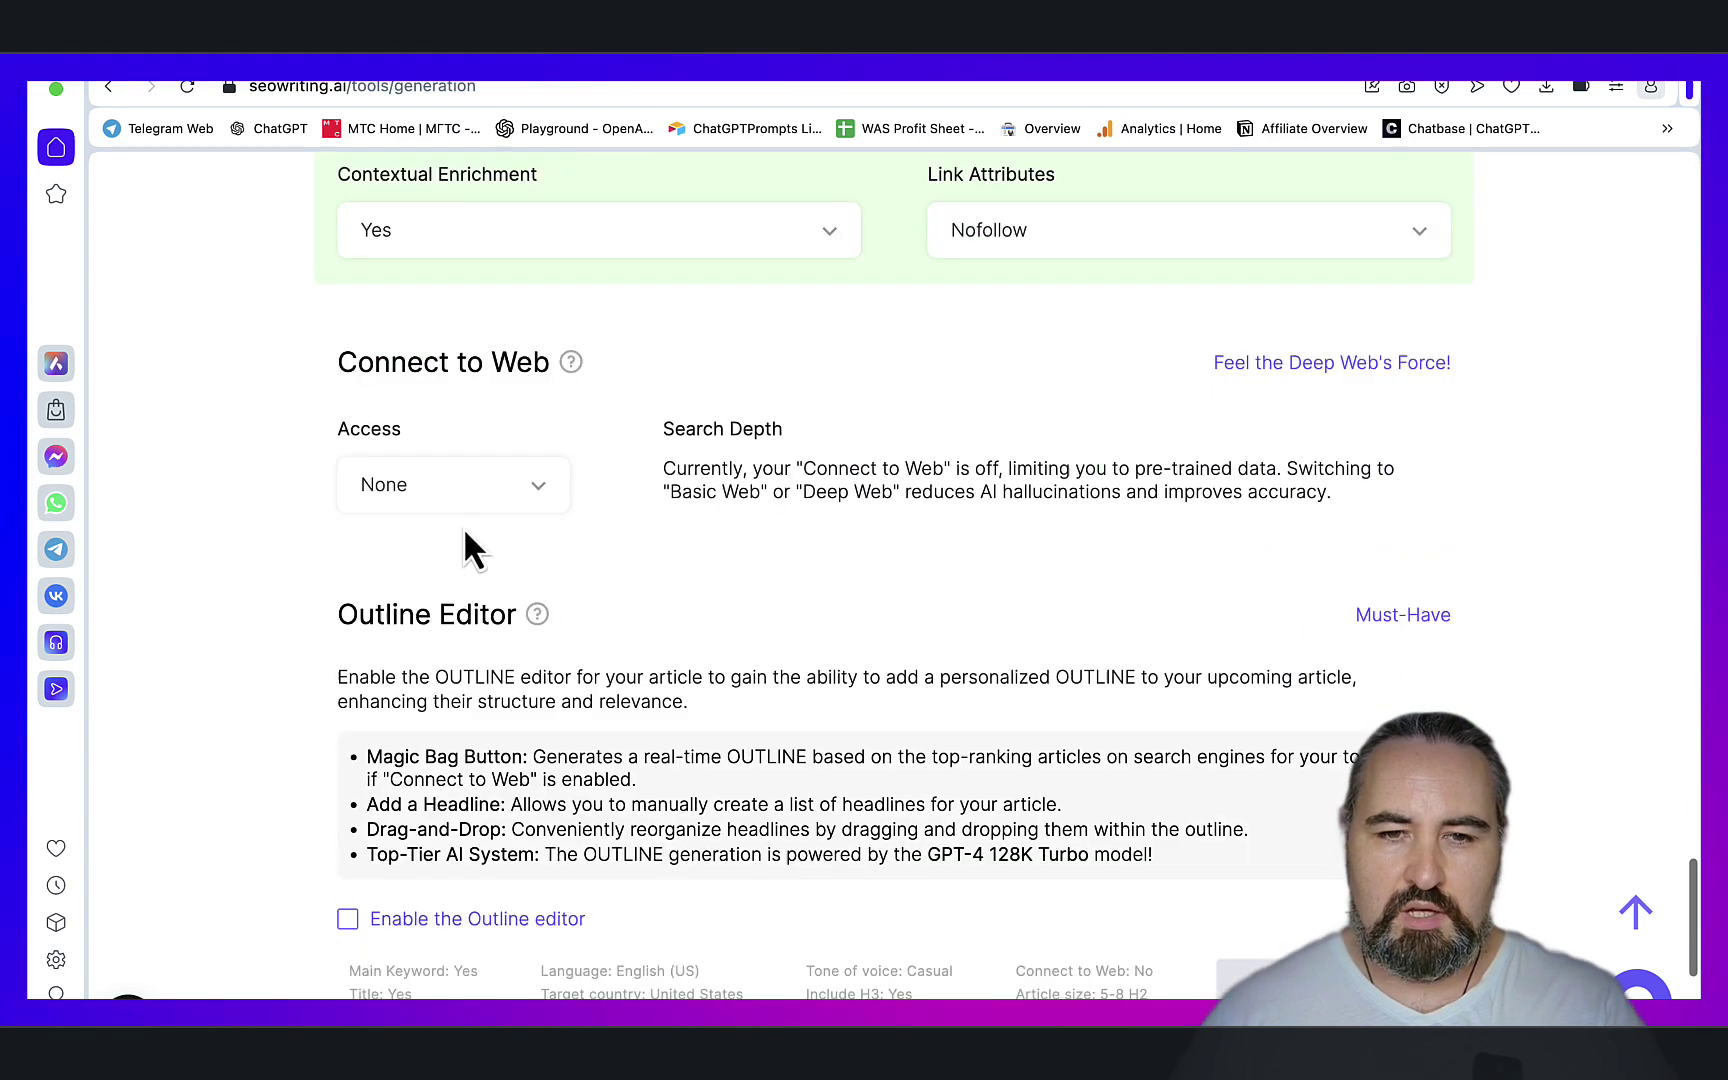
left_click(545, 503)
left_click(465, 680)
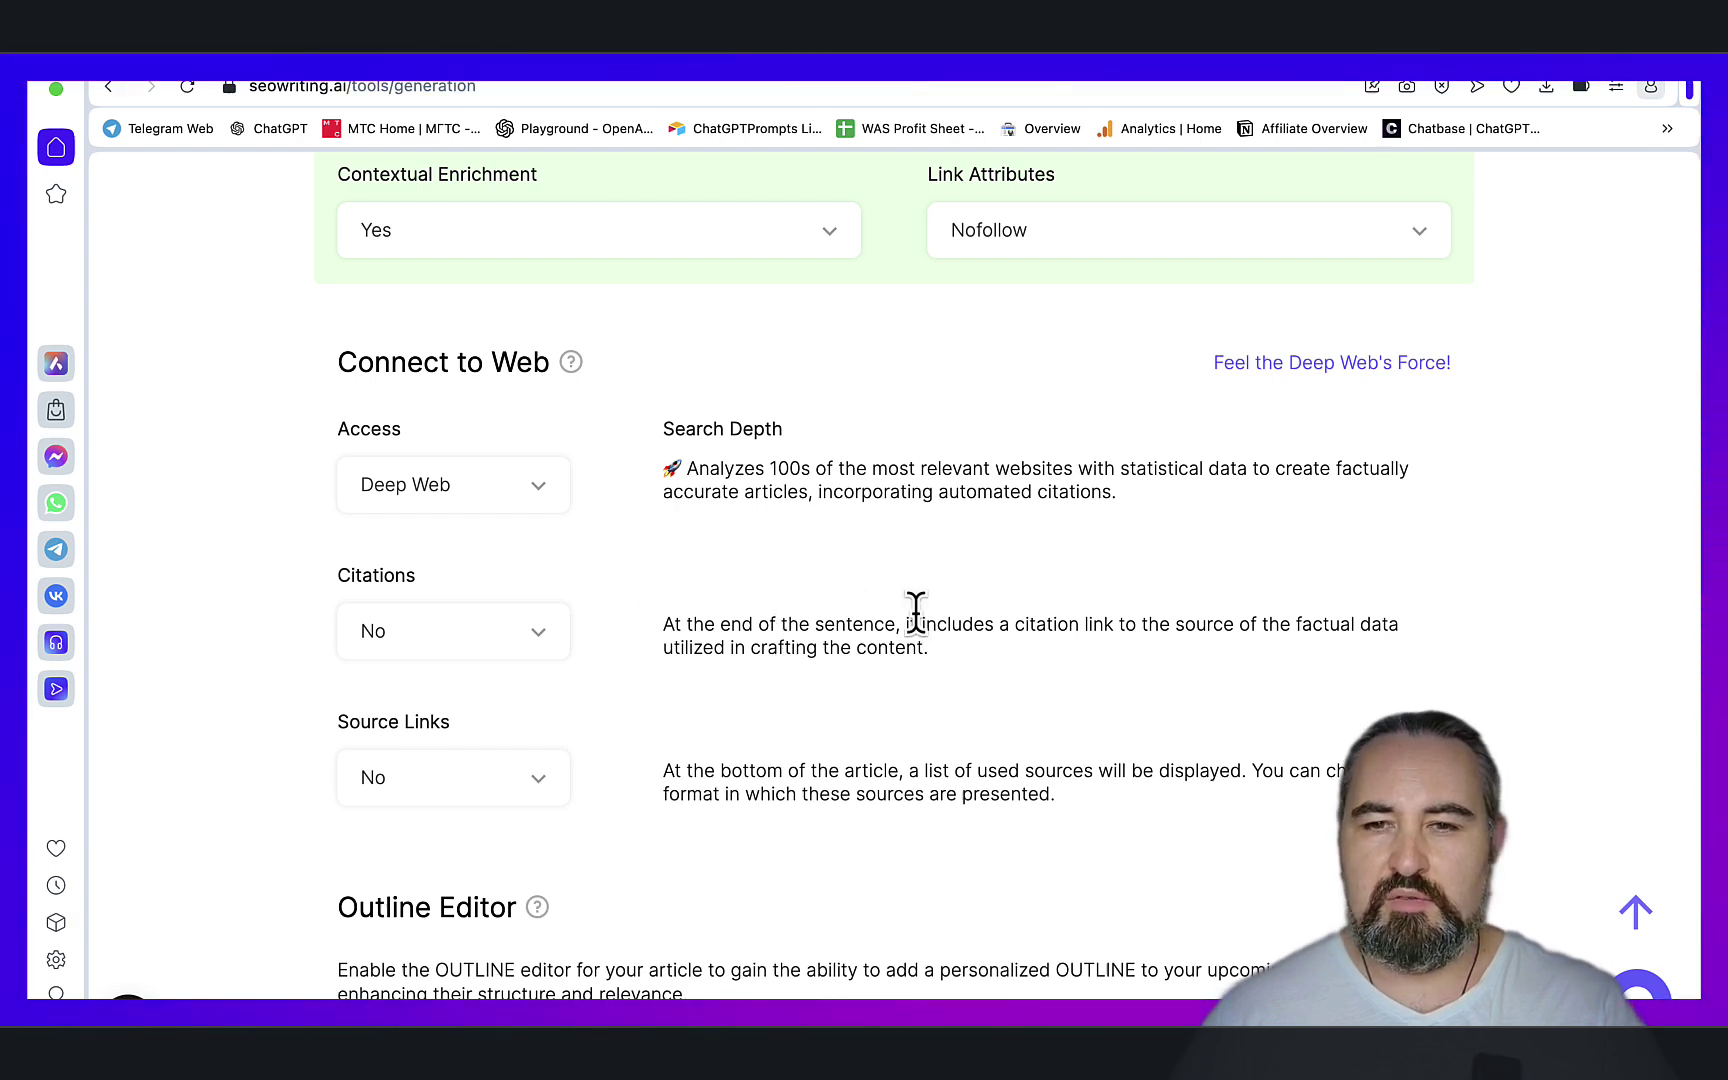
scroll(1013, 552, "down", 2)
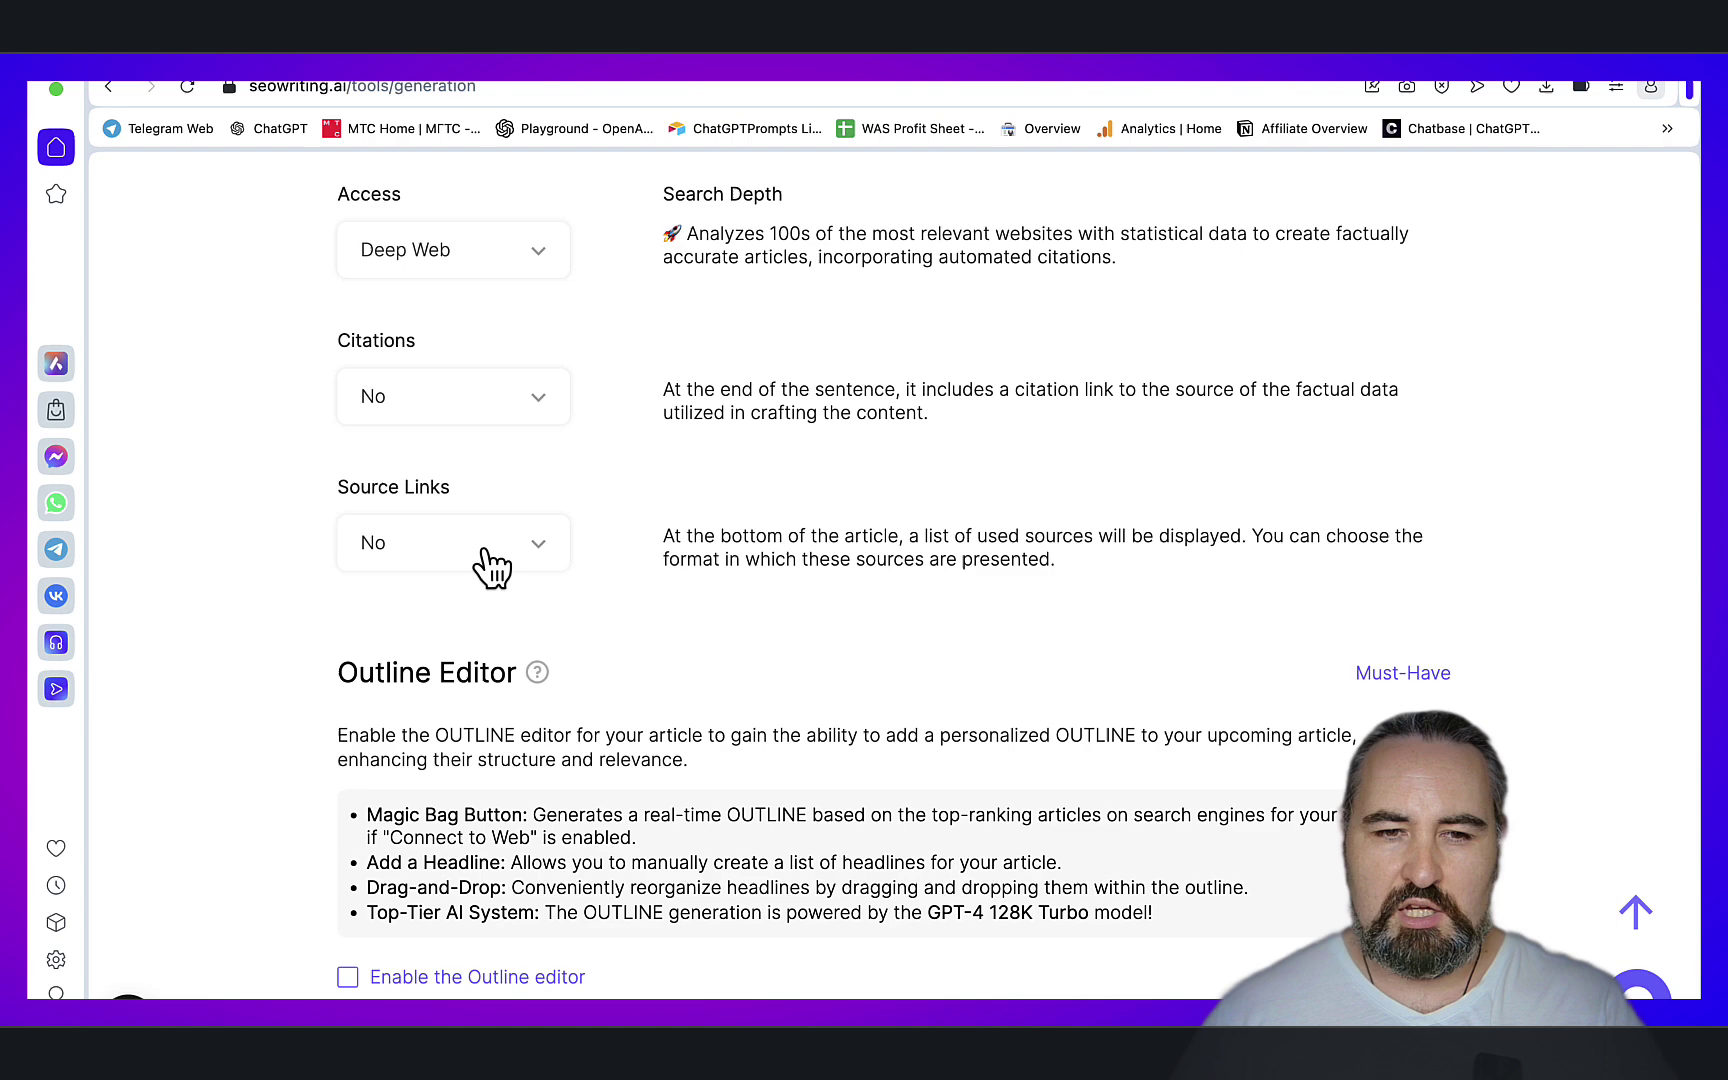
Choose trickmenot.ai as the publishing site and file the post under AI Detection
scroll(724, 540, "down", 5)
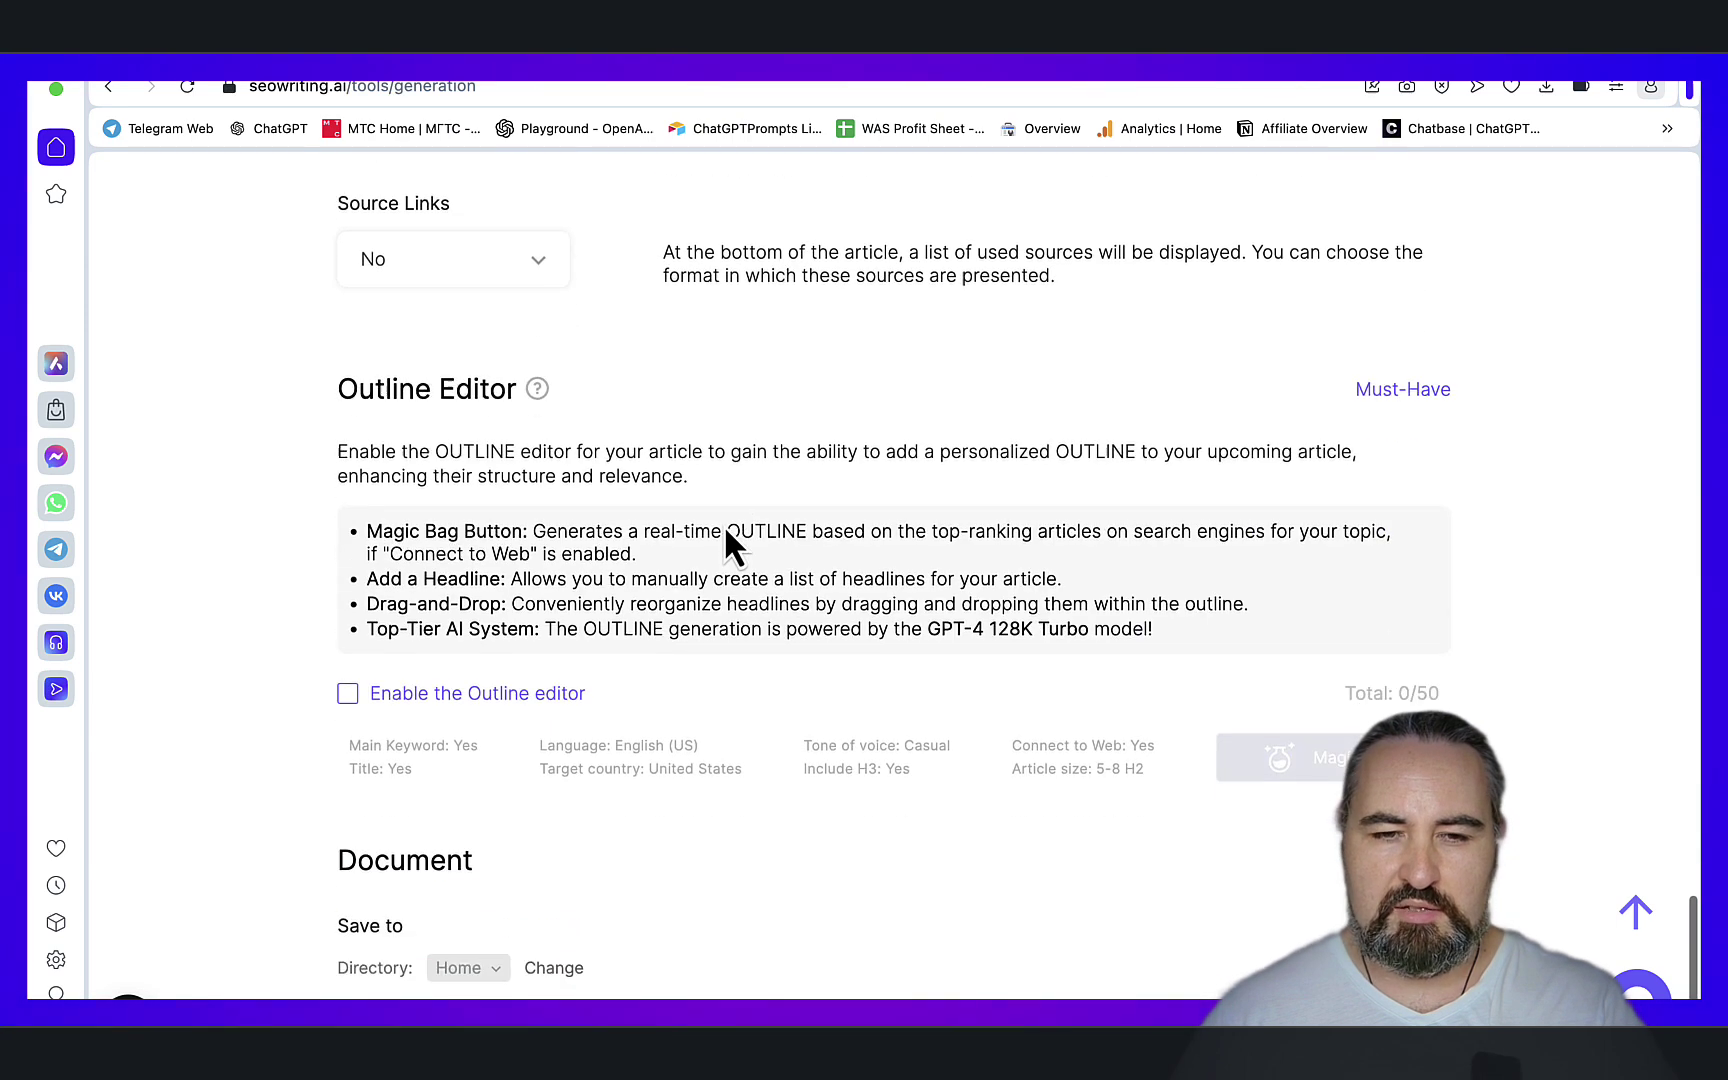
scroll(960, 478, "down", 4)
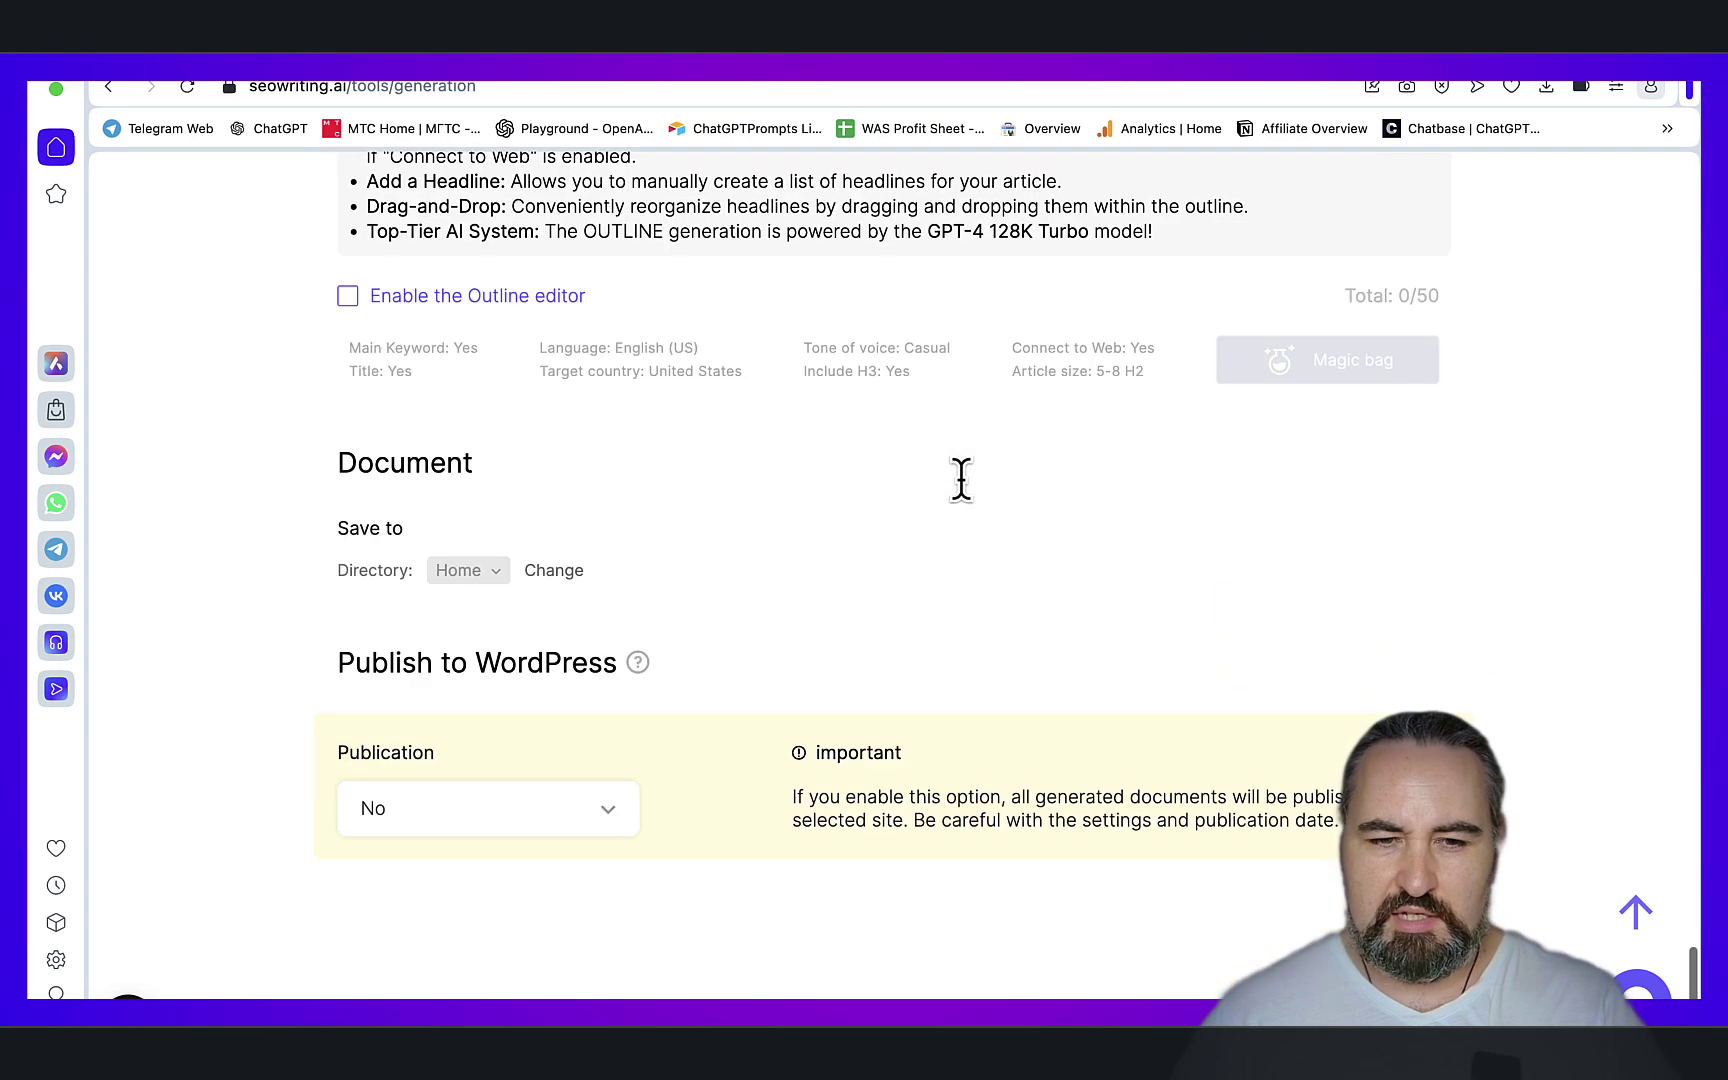
left_click(602, 815)
left_click(494, 957)
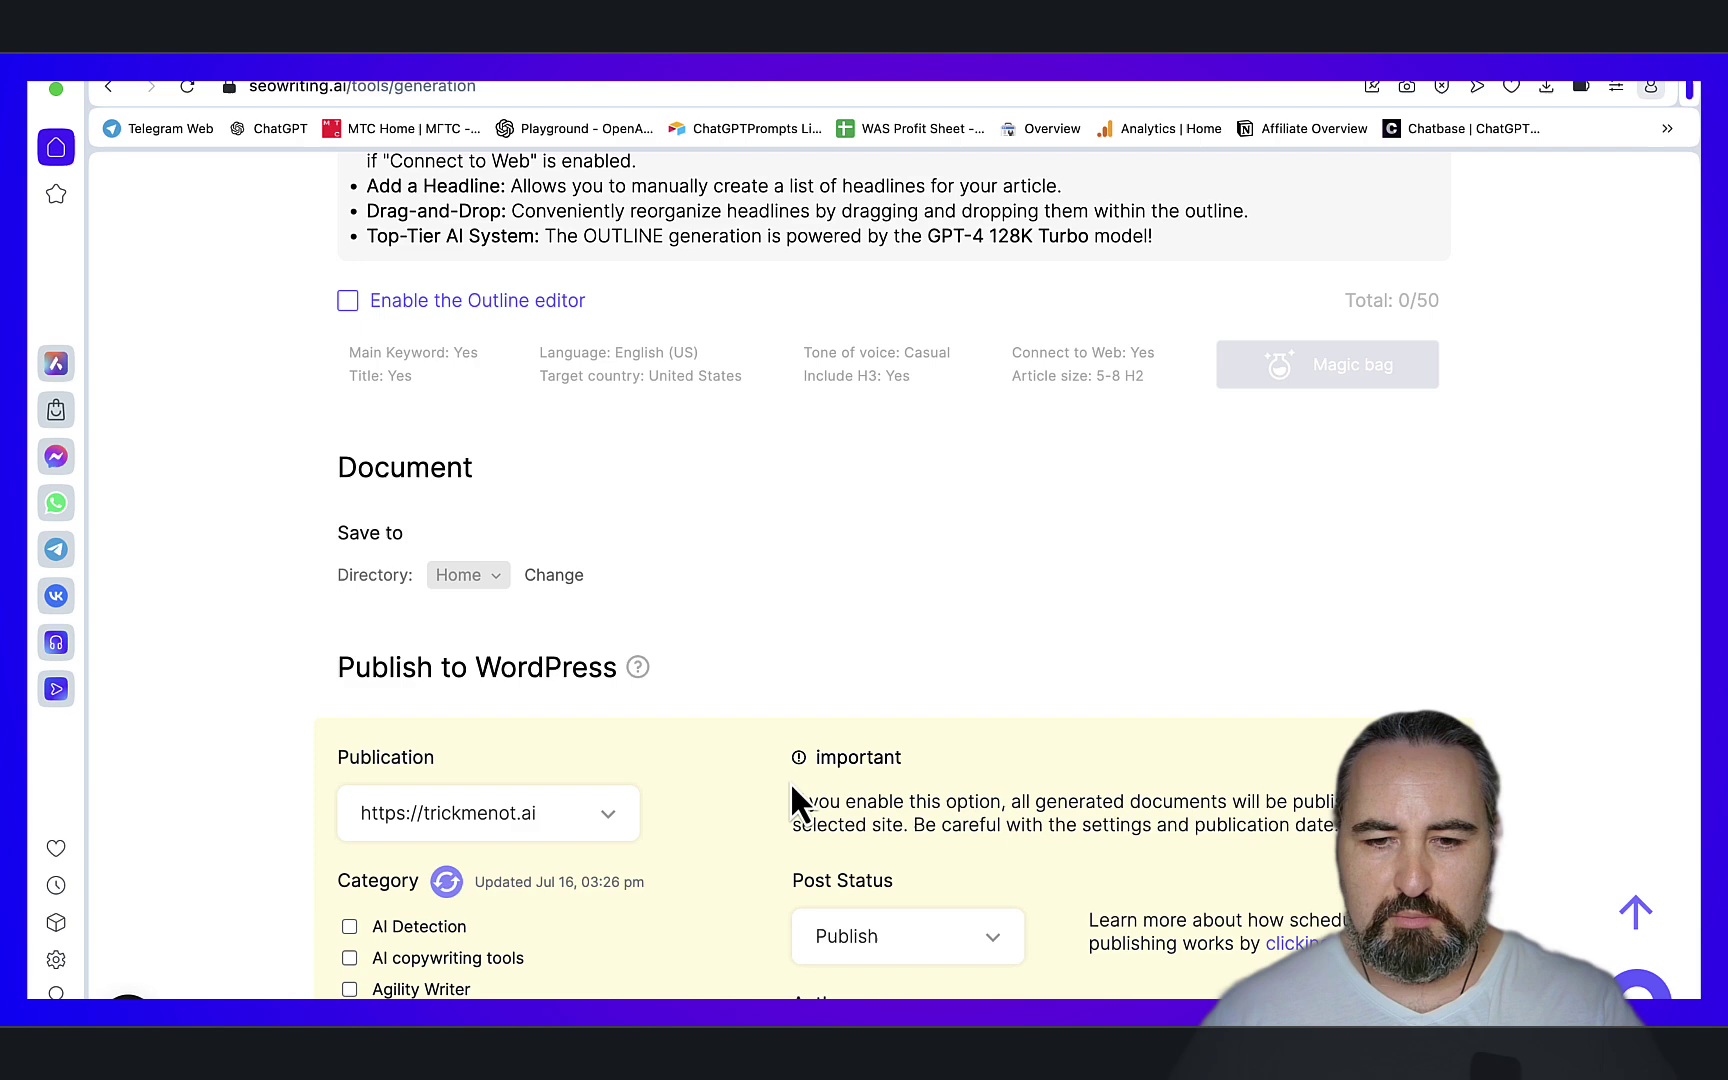
scroll(790, 790, "down", 5)
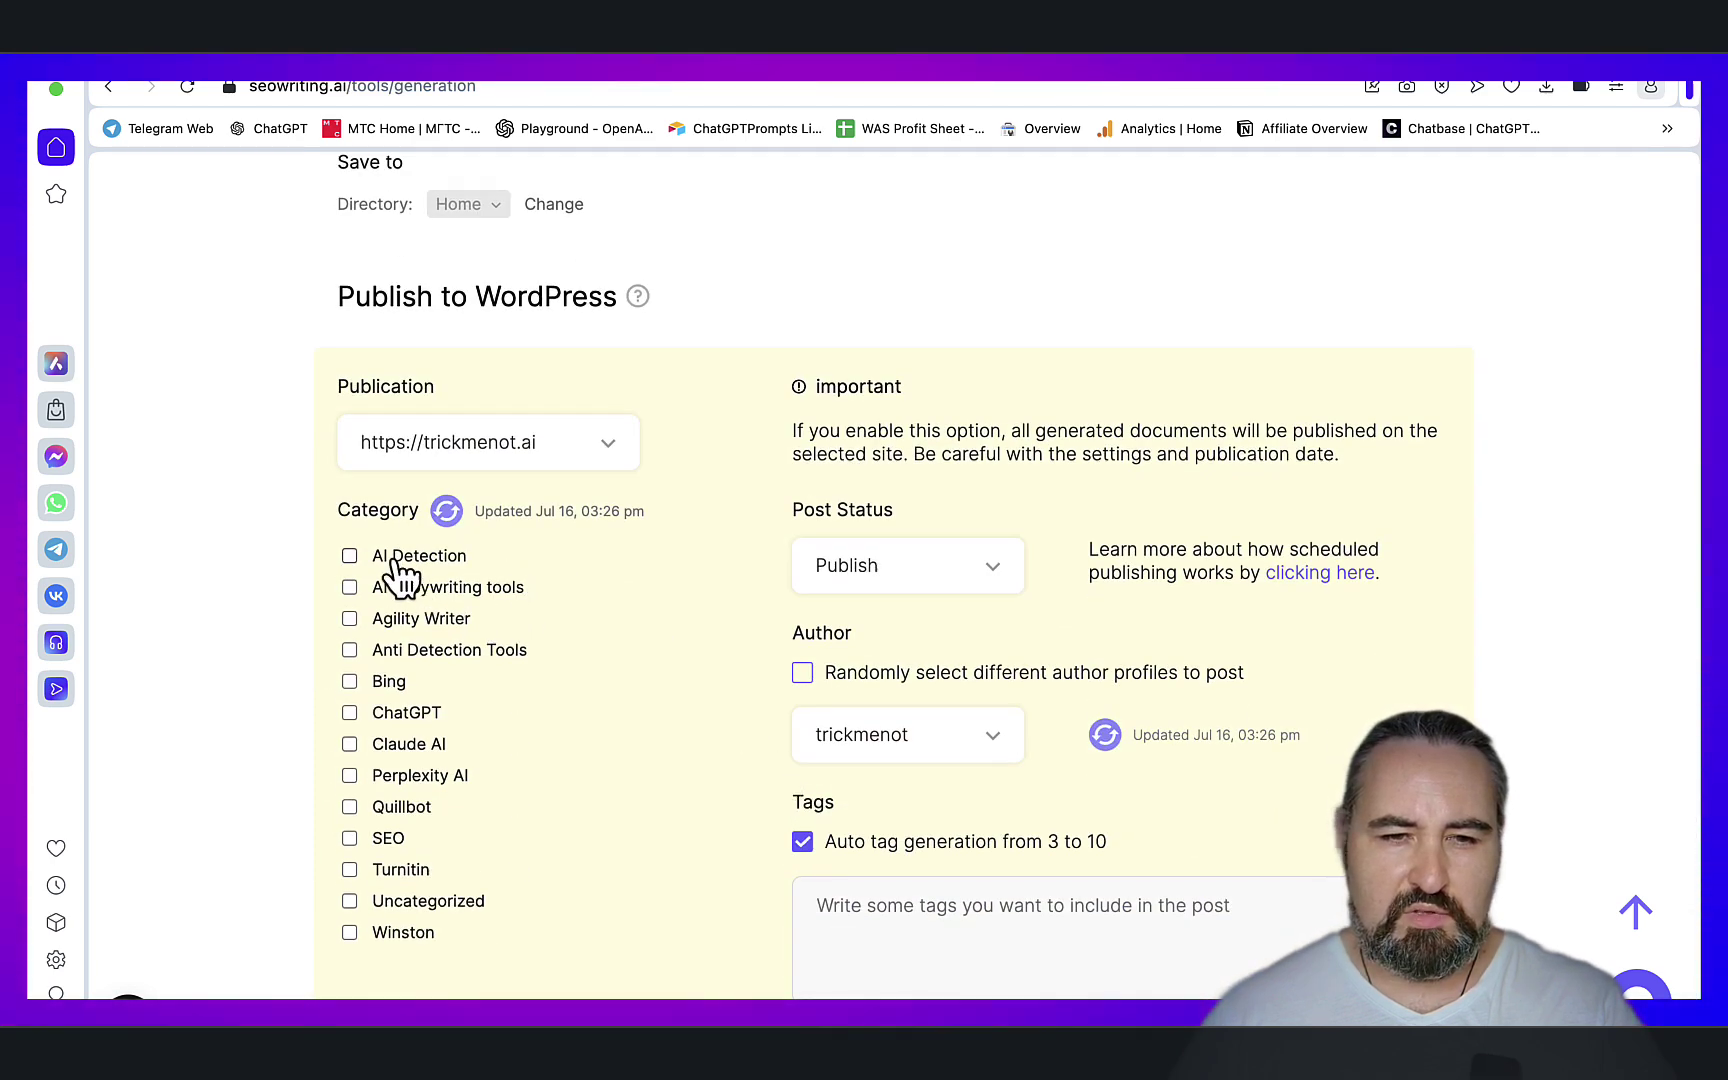
right_click(347, 555)
left_click(345, 564)
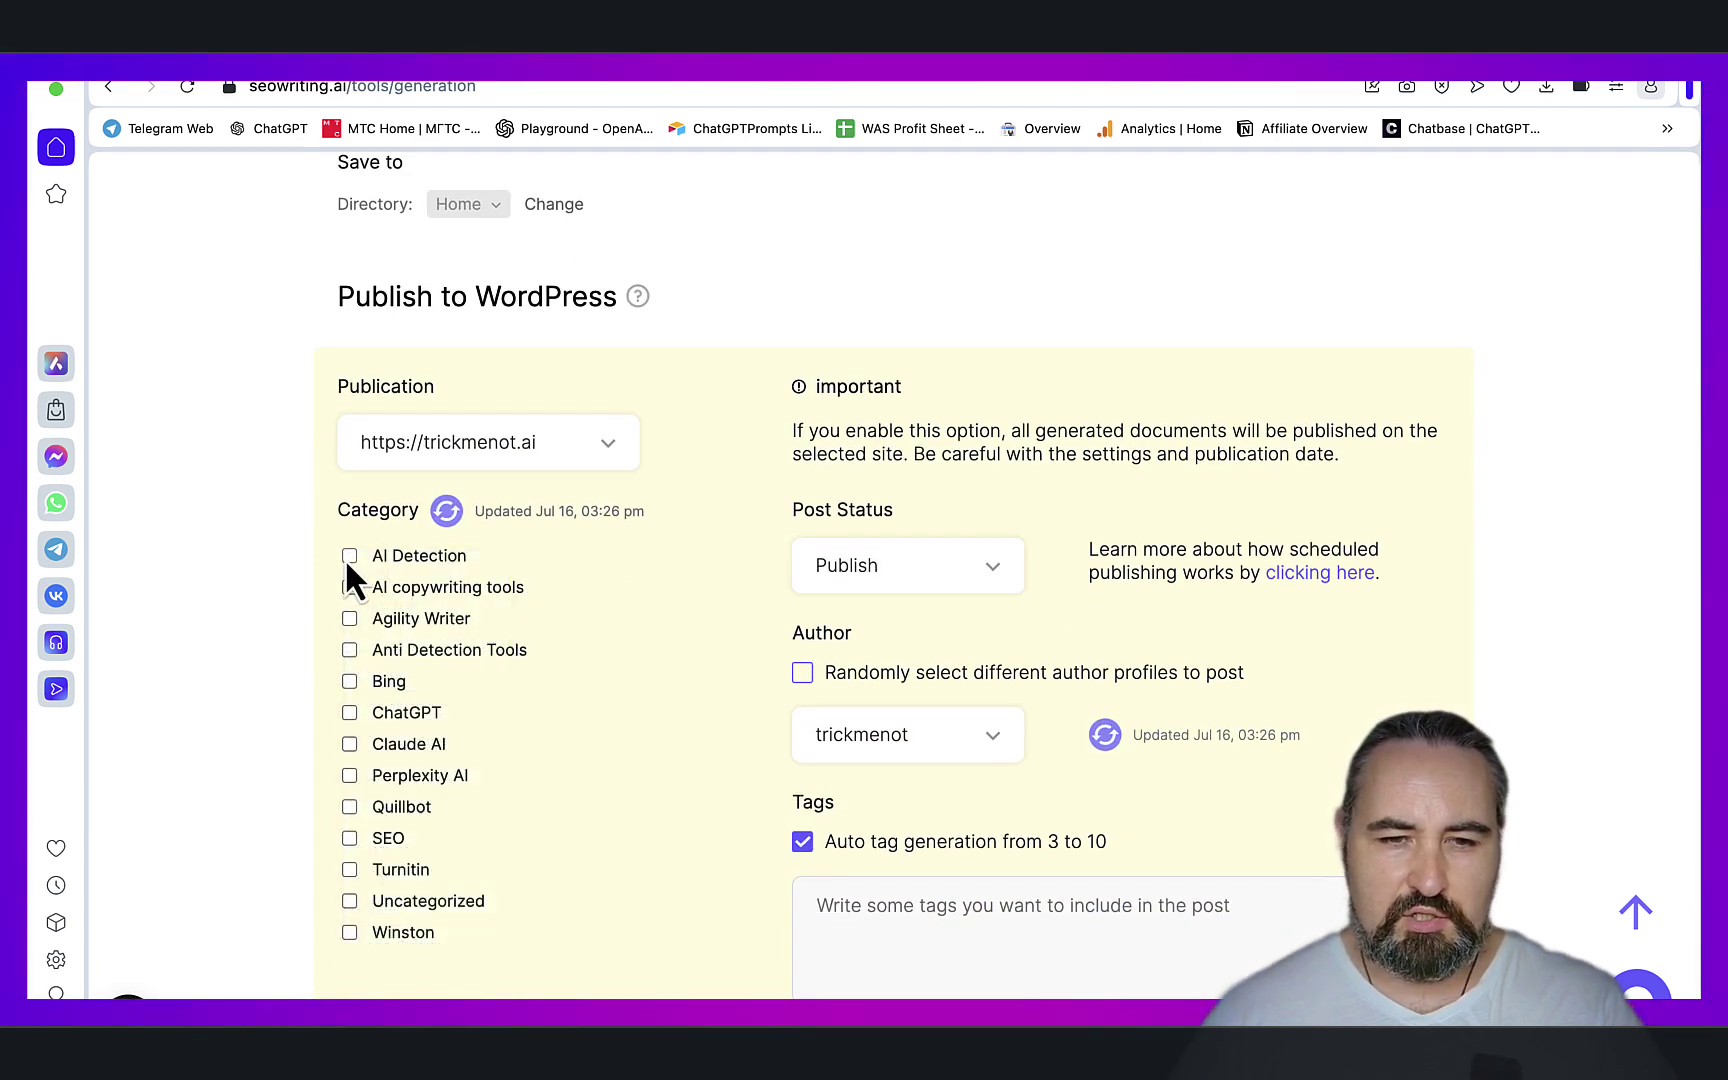
left_click(349, 556)
scroll(700, 480, "down", 2)
Set the post status to Draft and credit the second author
left_click(985, 420)
left_click(880, 555)
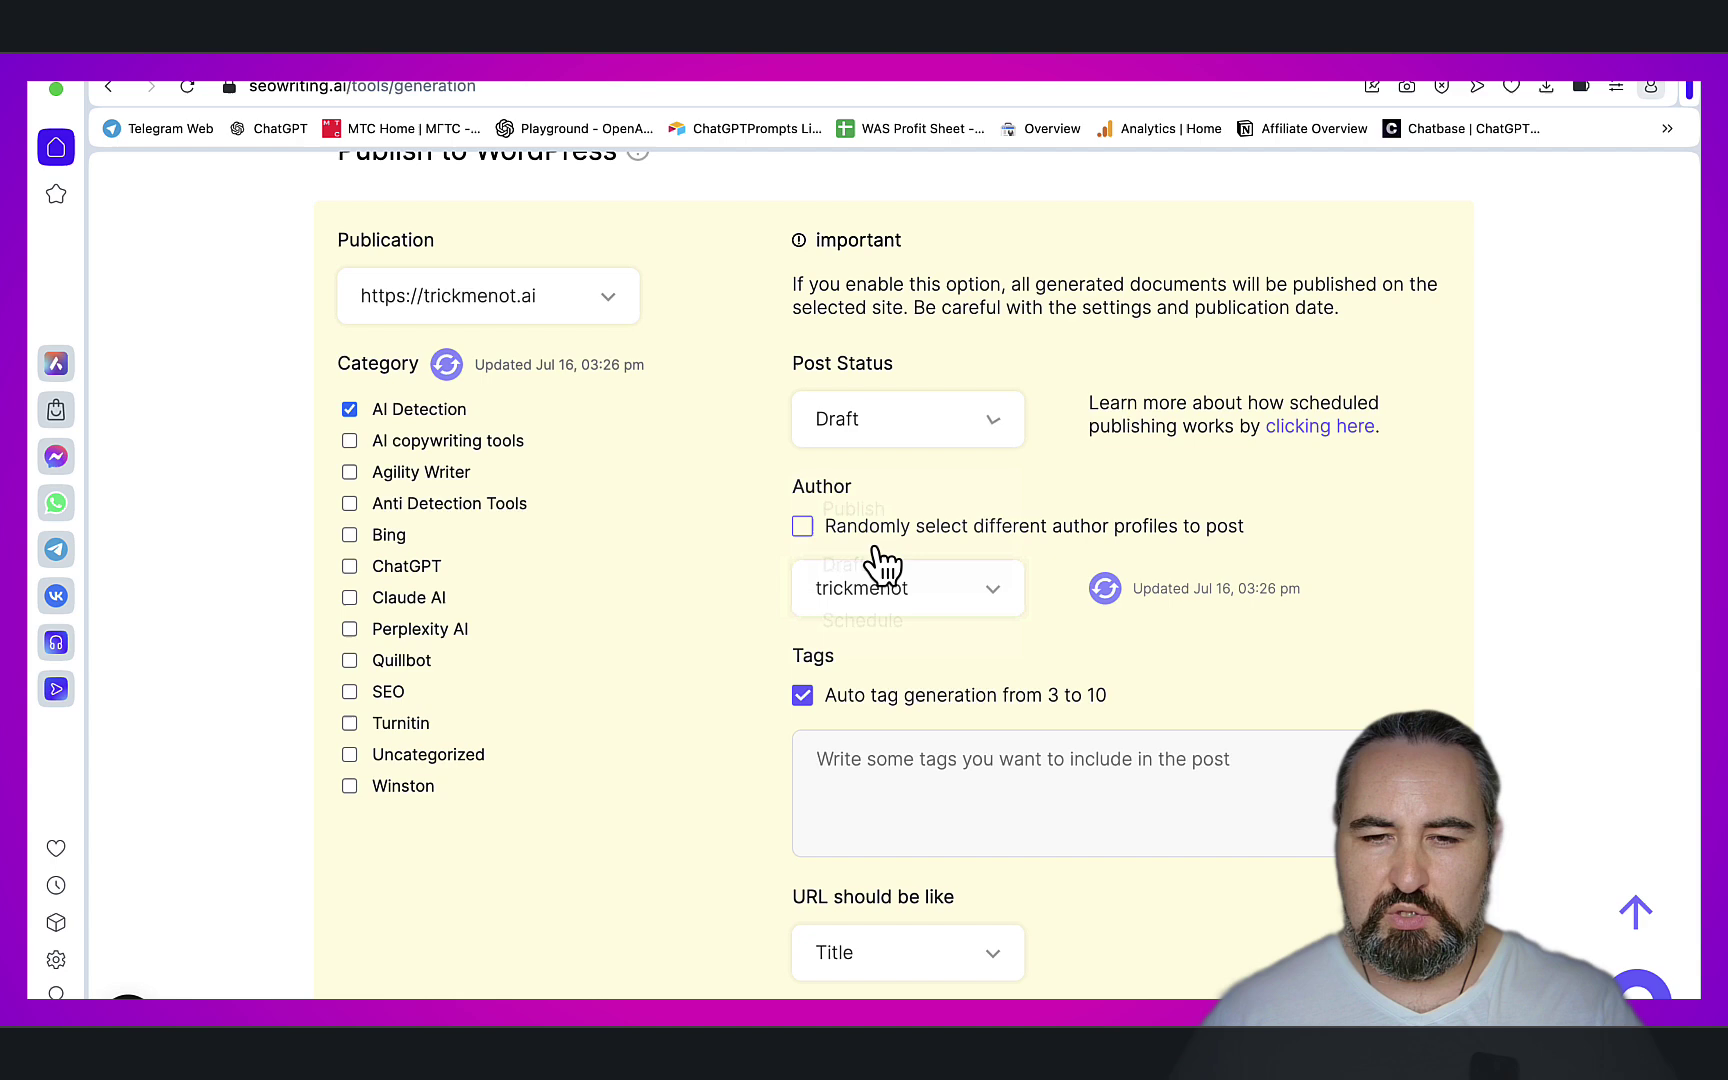
scroll(1246, 590, "down", 2)
left_click(1005, 405)
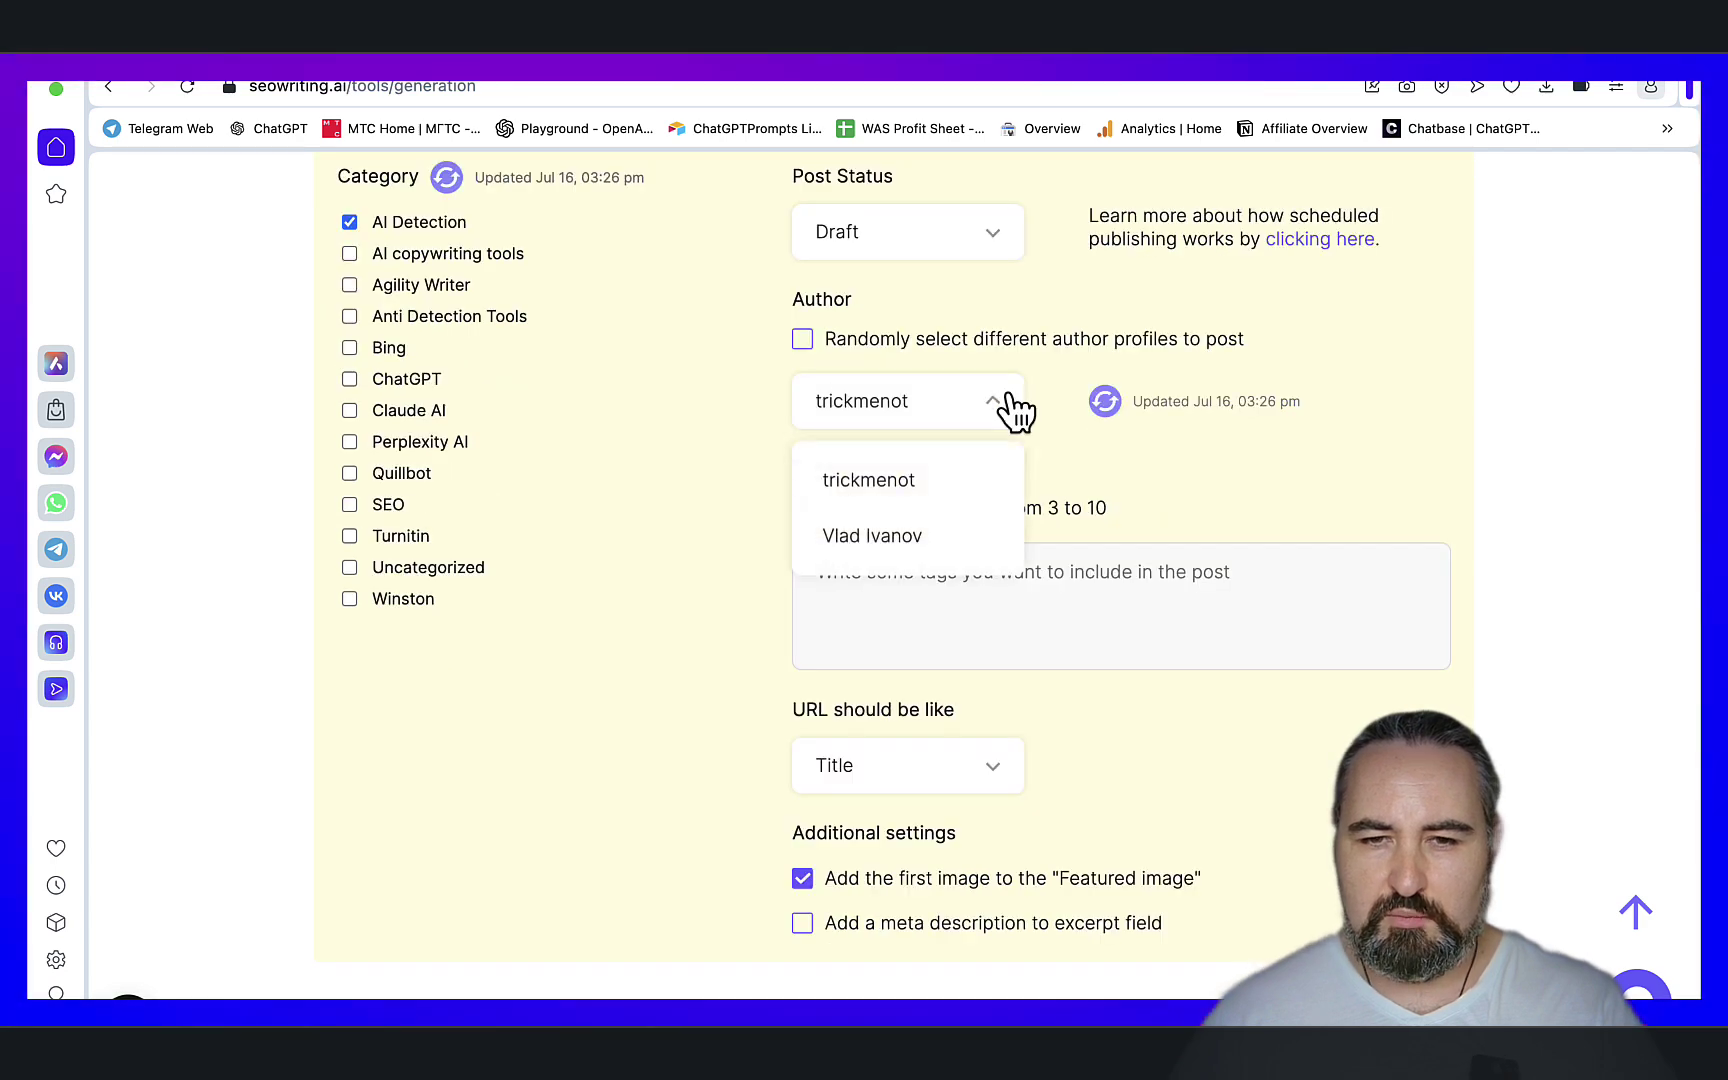
left_click(900, 537)
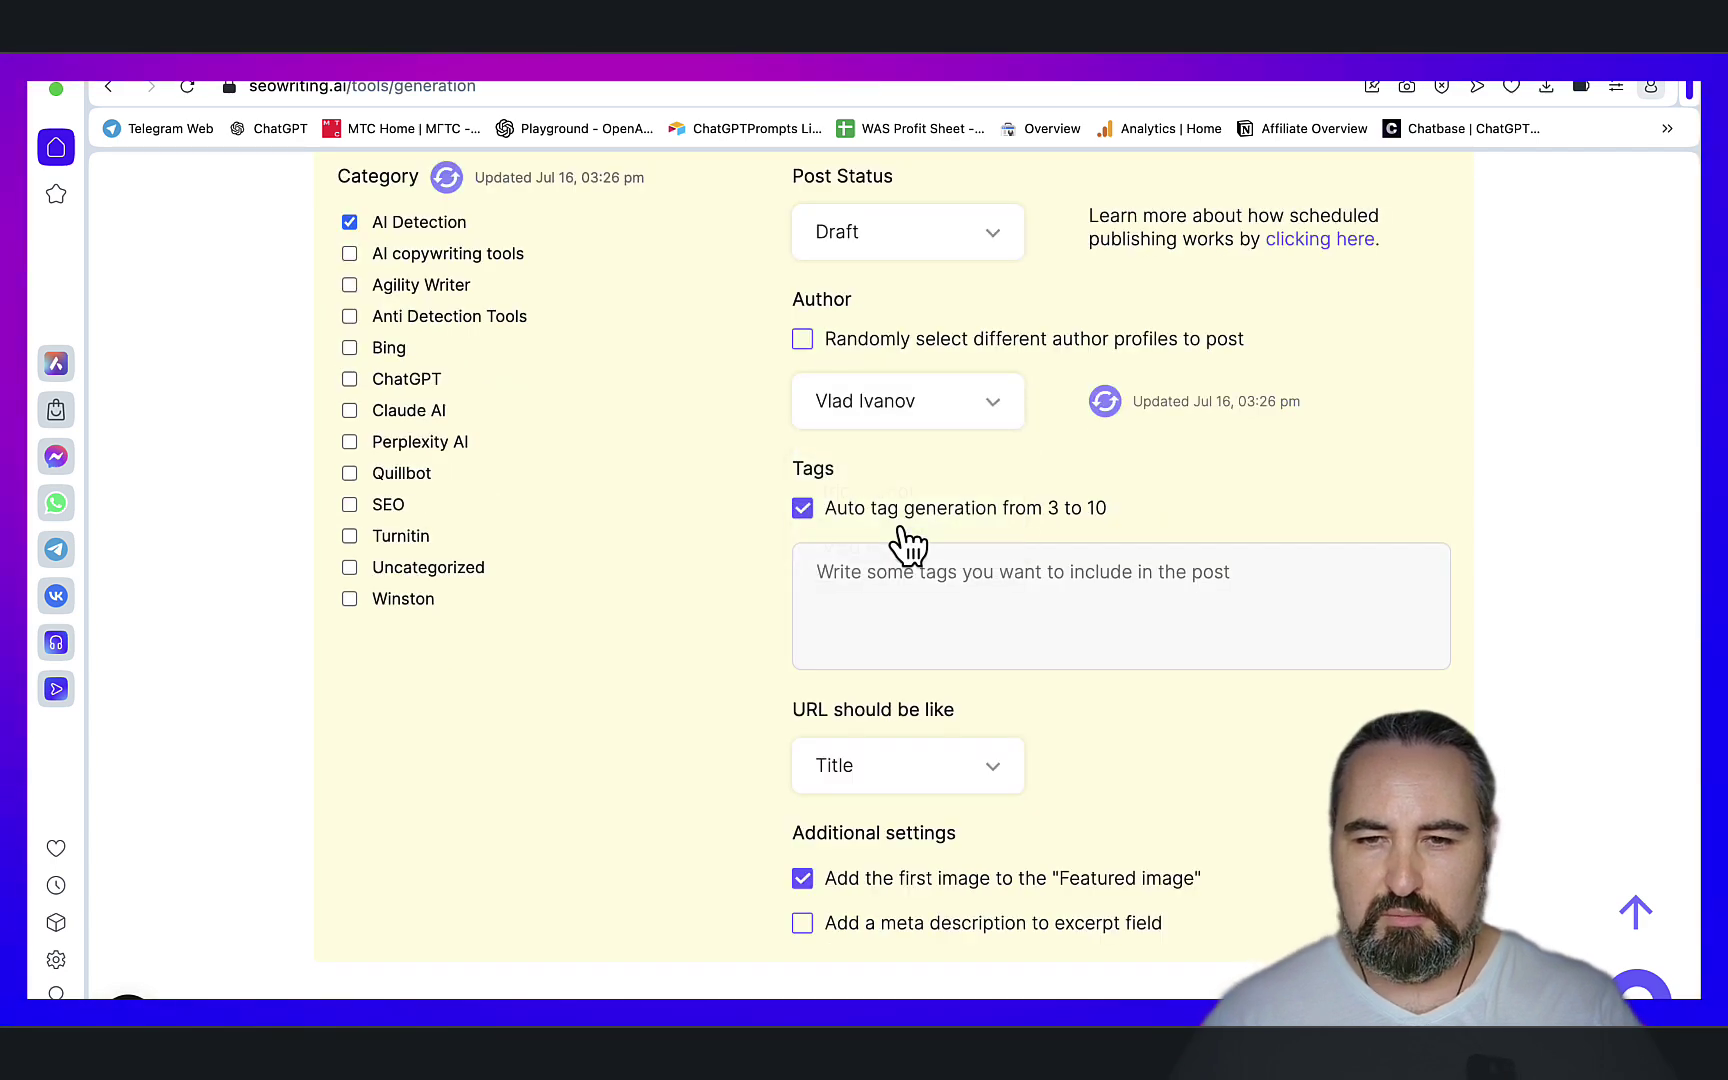
Turn off automatic tags and base the post URL on the Main Keyword
left_click(806, 518)
scroll(1054, 672, "down", 1)
left_click(985, 675)
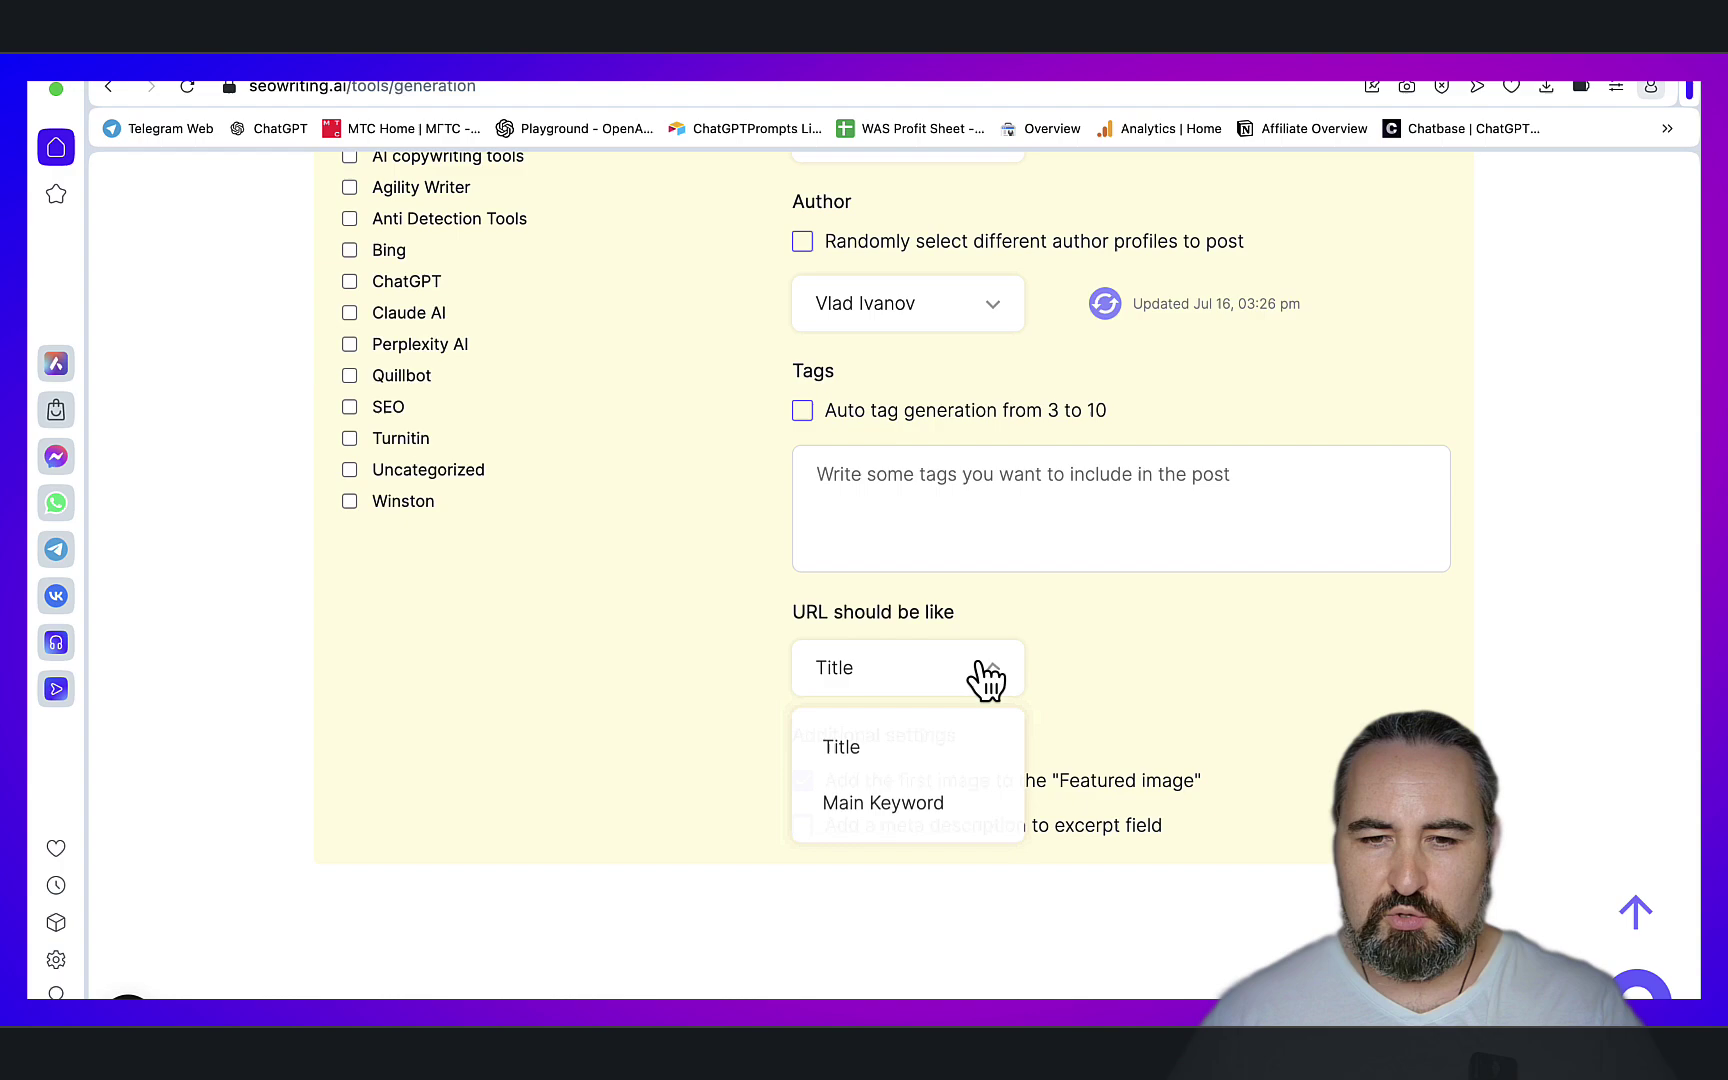
left_click(895, 805)
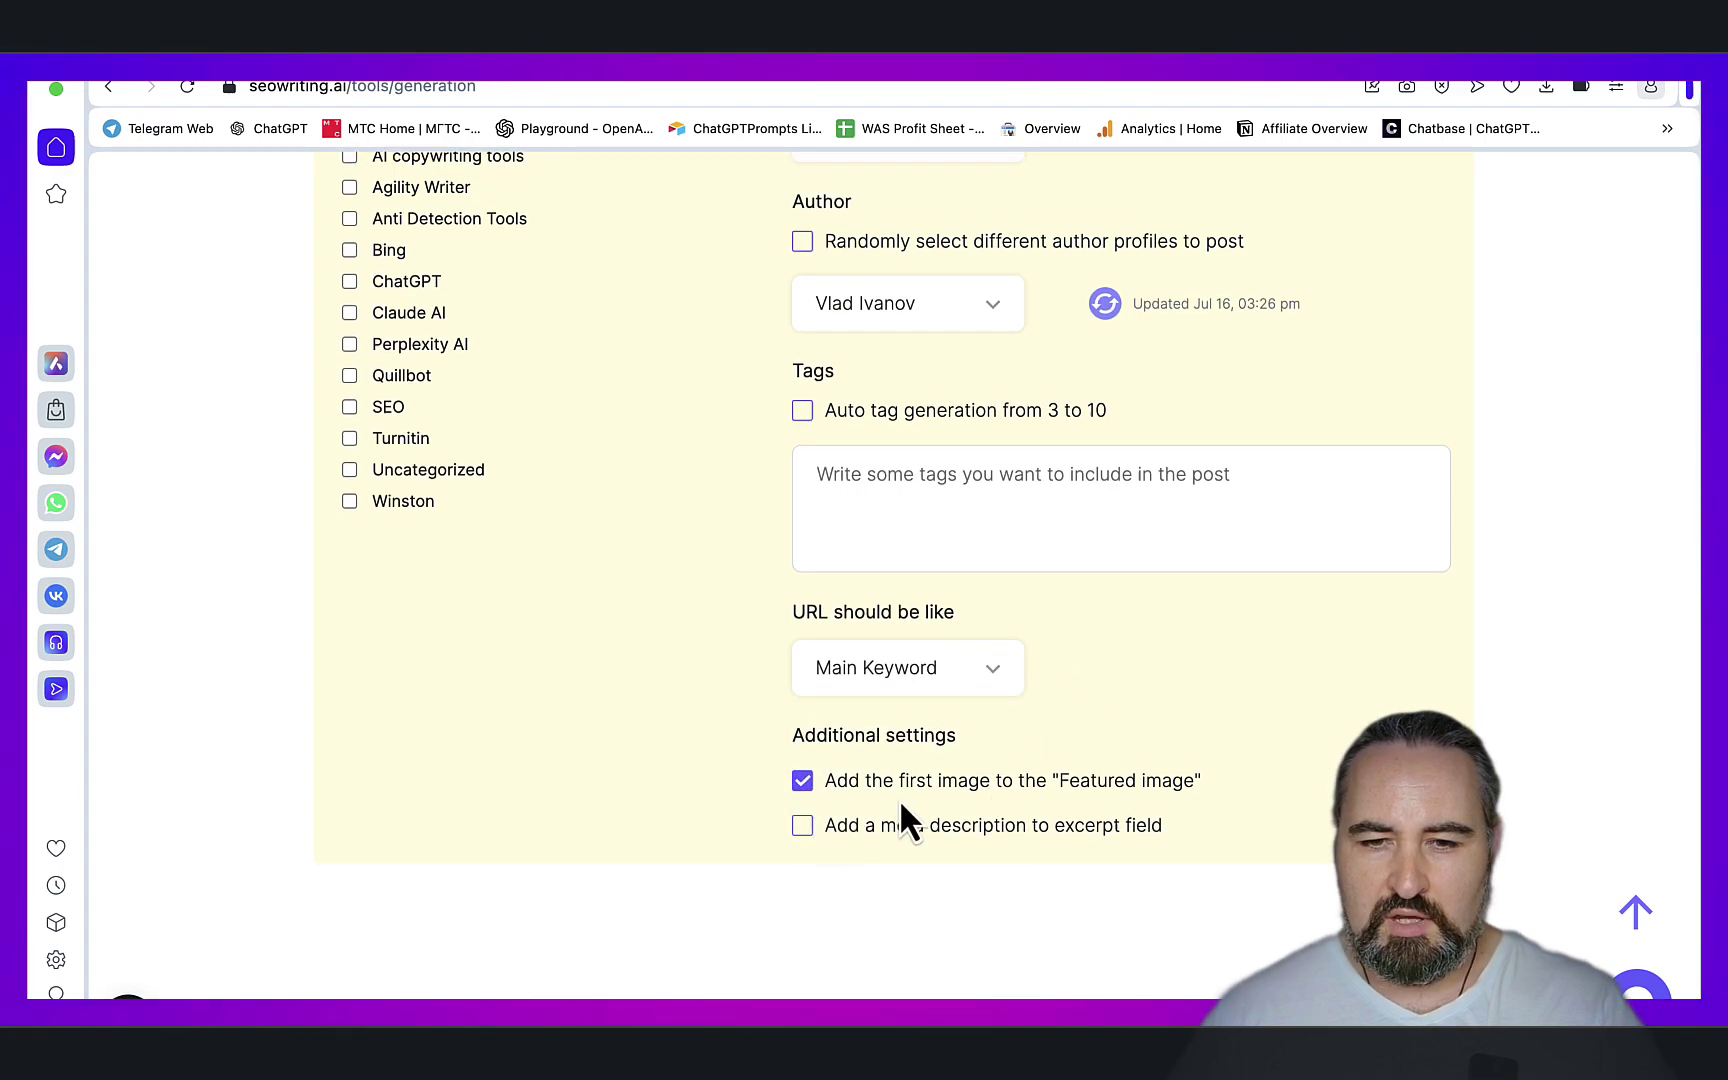
scroll(1084, 821, "up", 10)
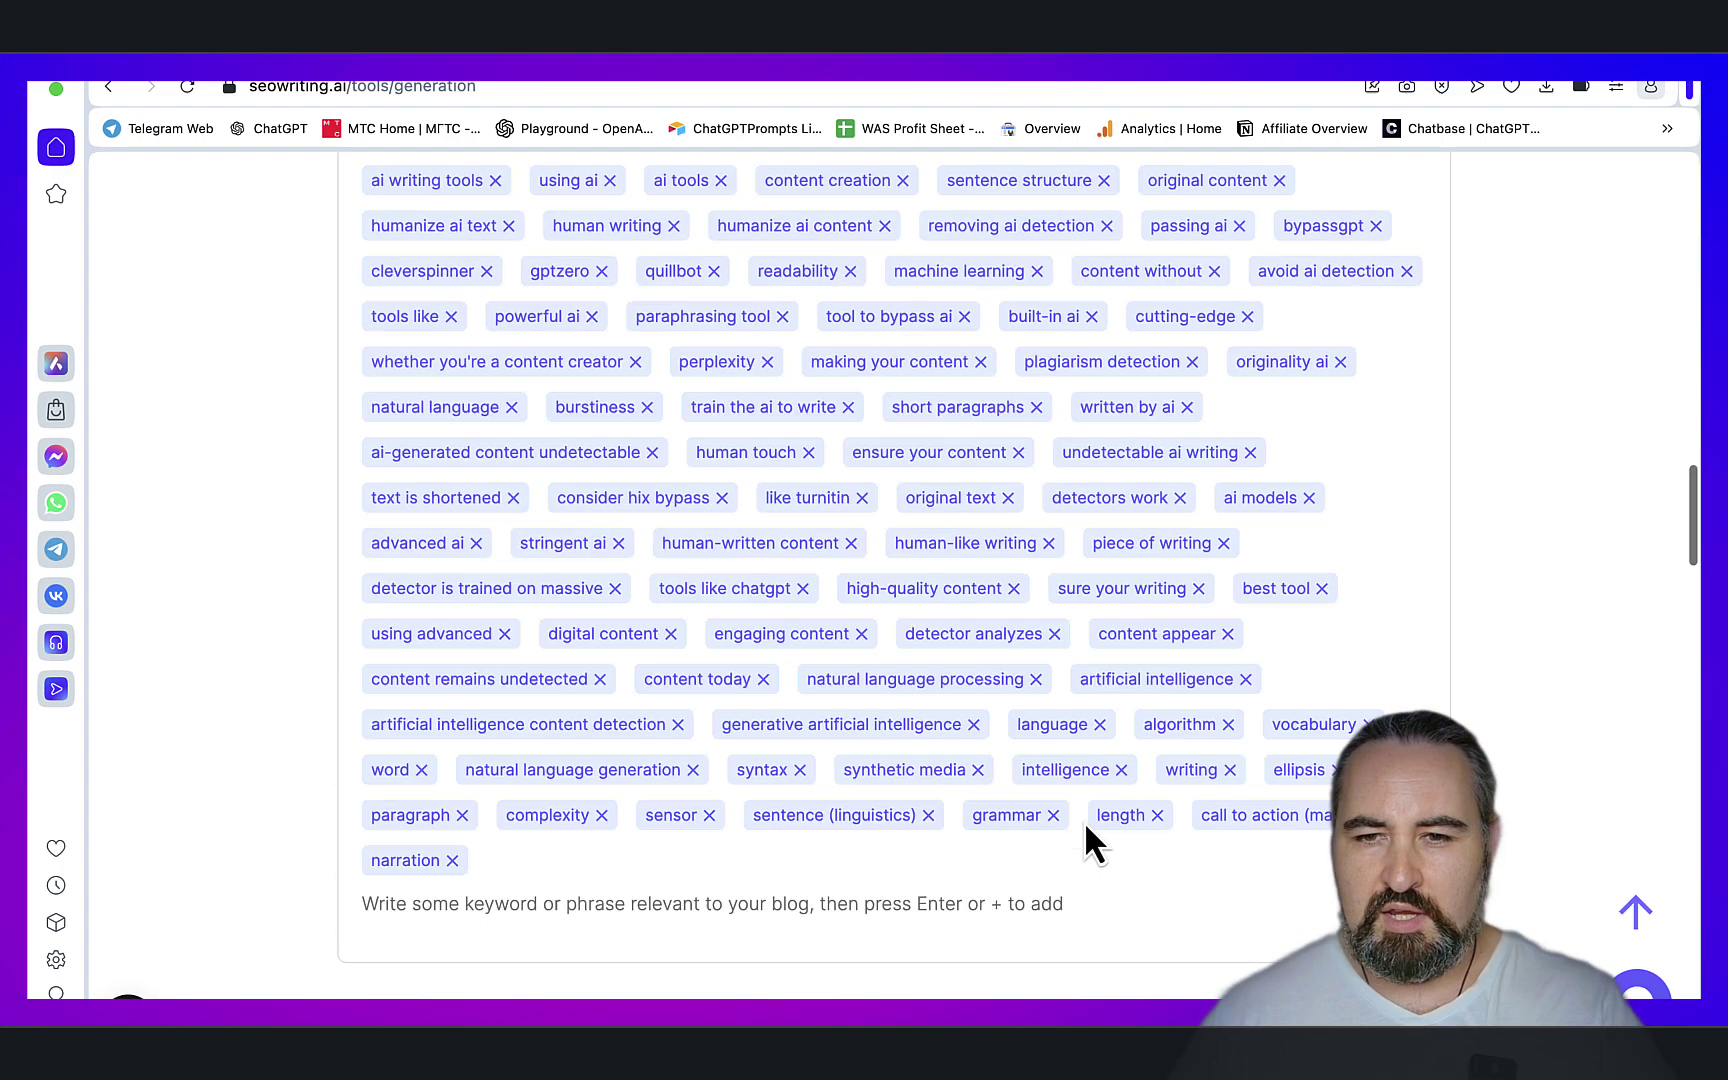
scroll(1084, 821, "up", 10)
scroll(1084, 821, "up", 10)
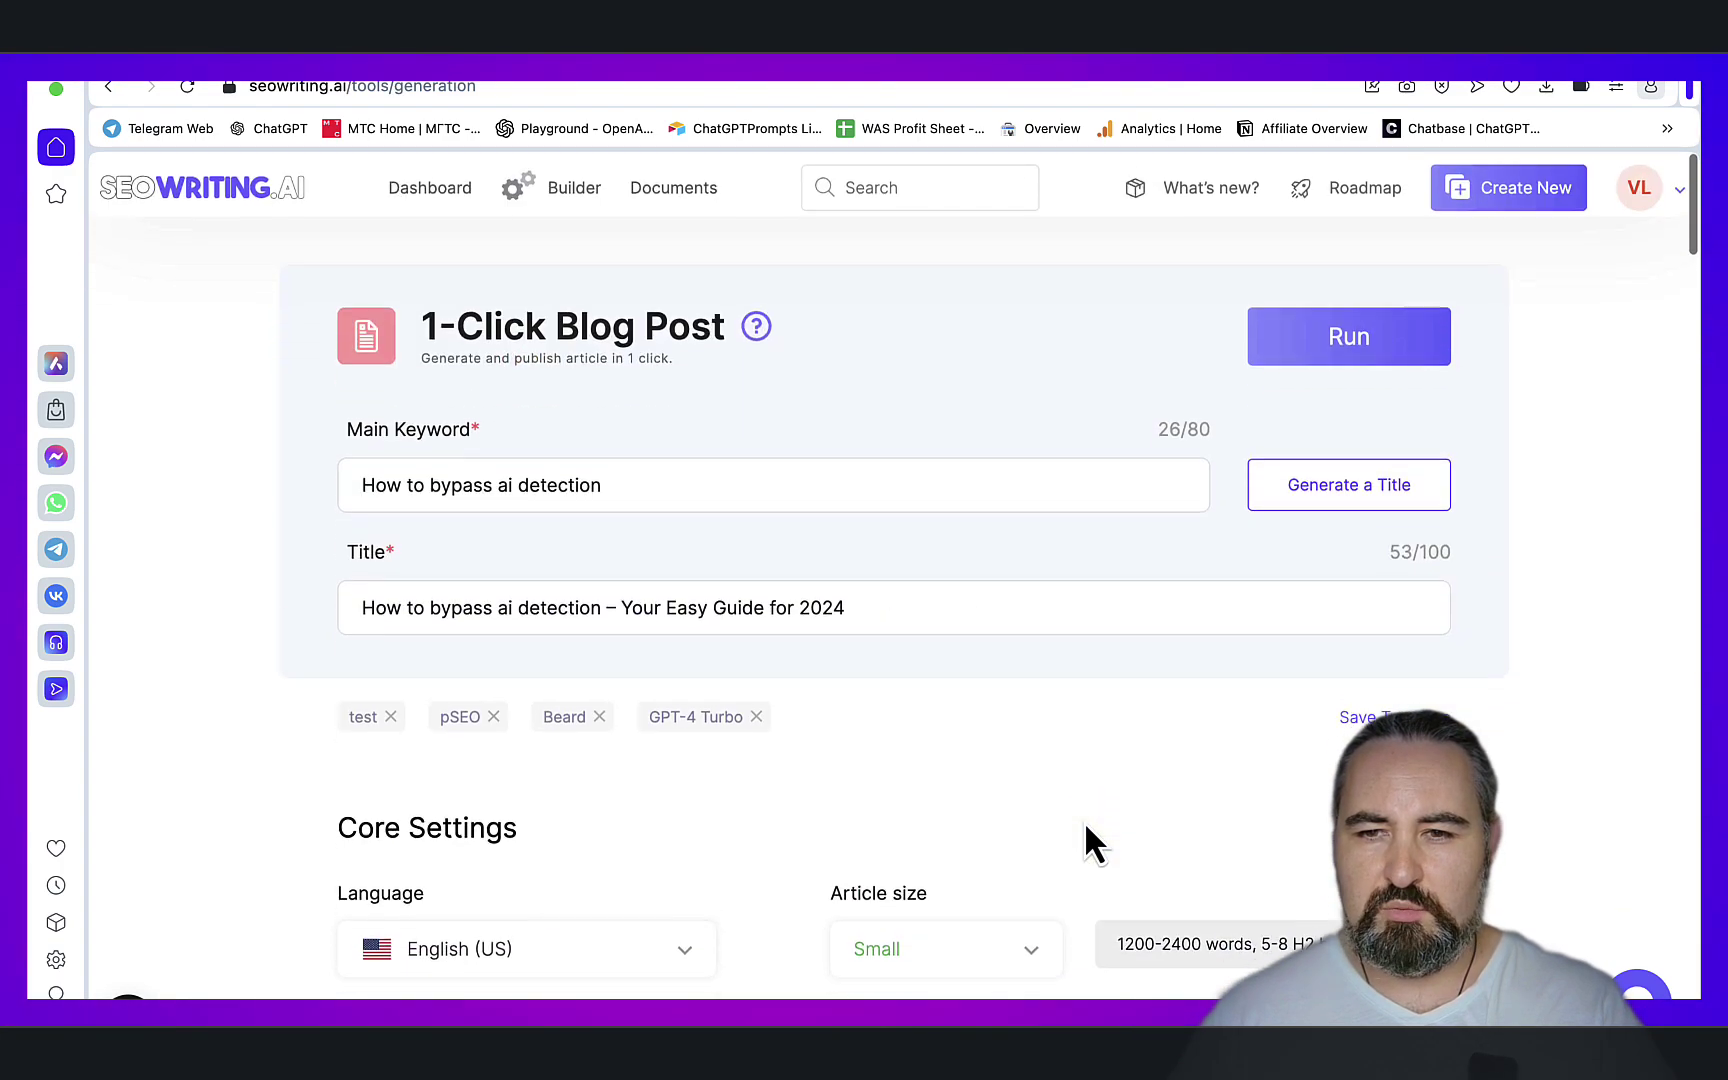
Run generation, then open and read through the 1,267-word 'Your Easy Guide for 2024' article
left_click(1346, 335)
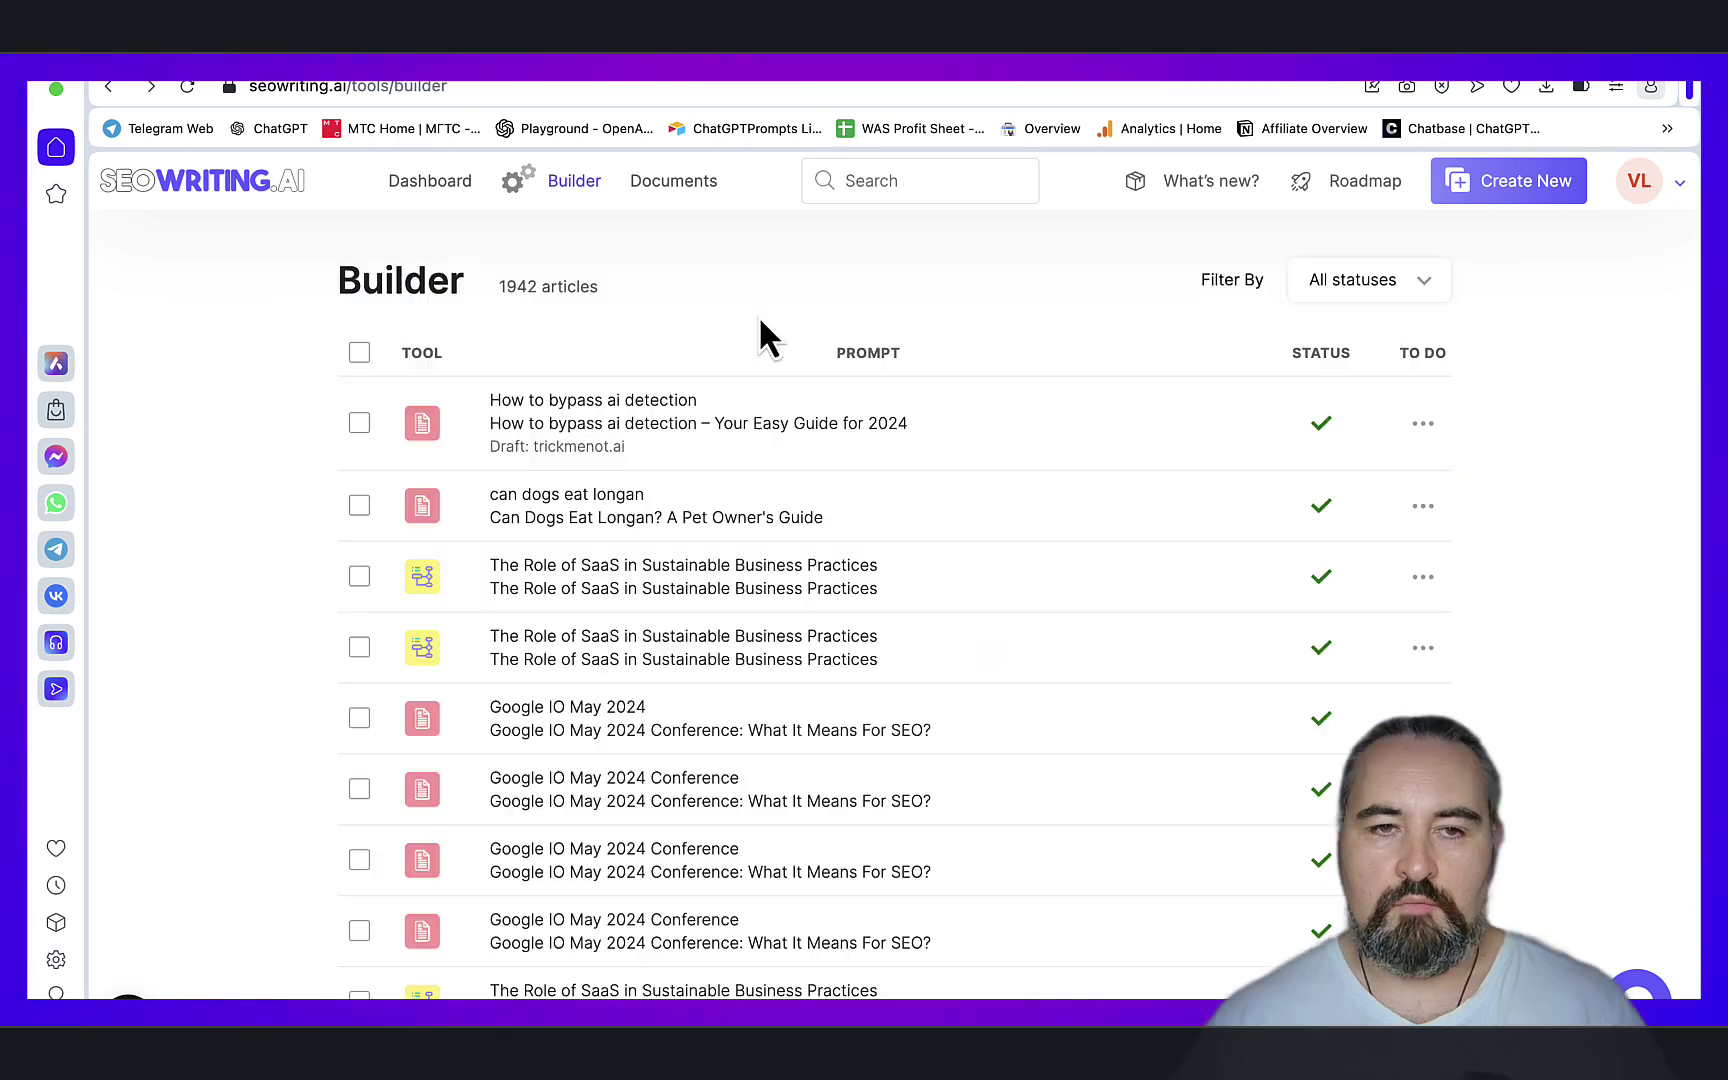
left_click(630, 422)
scroll(520, 400, "down", 2)
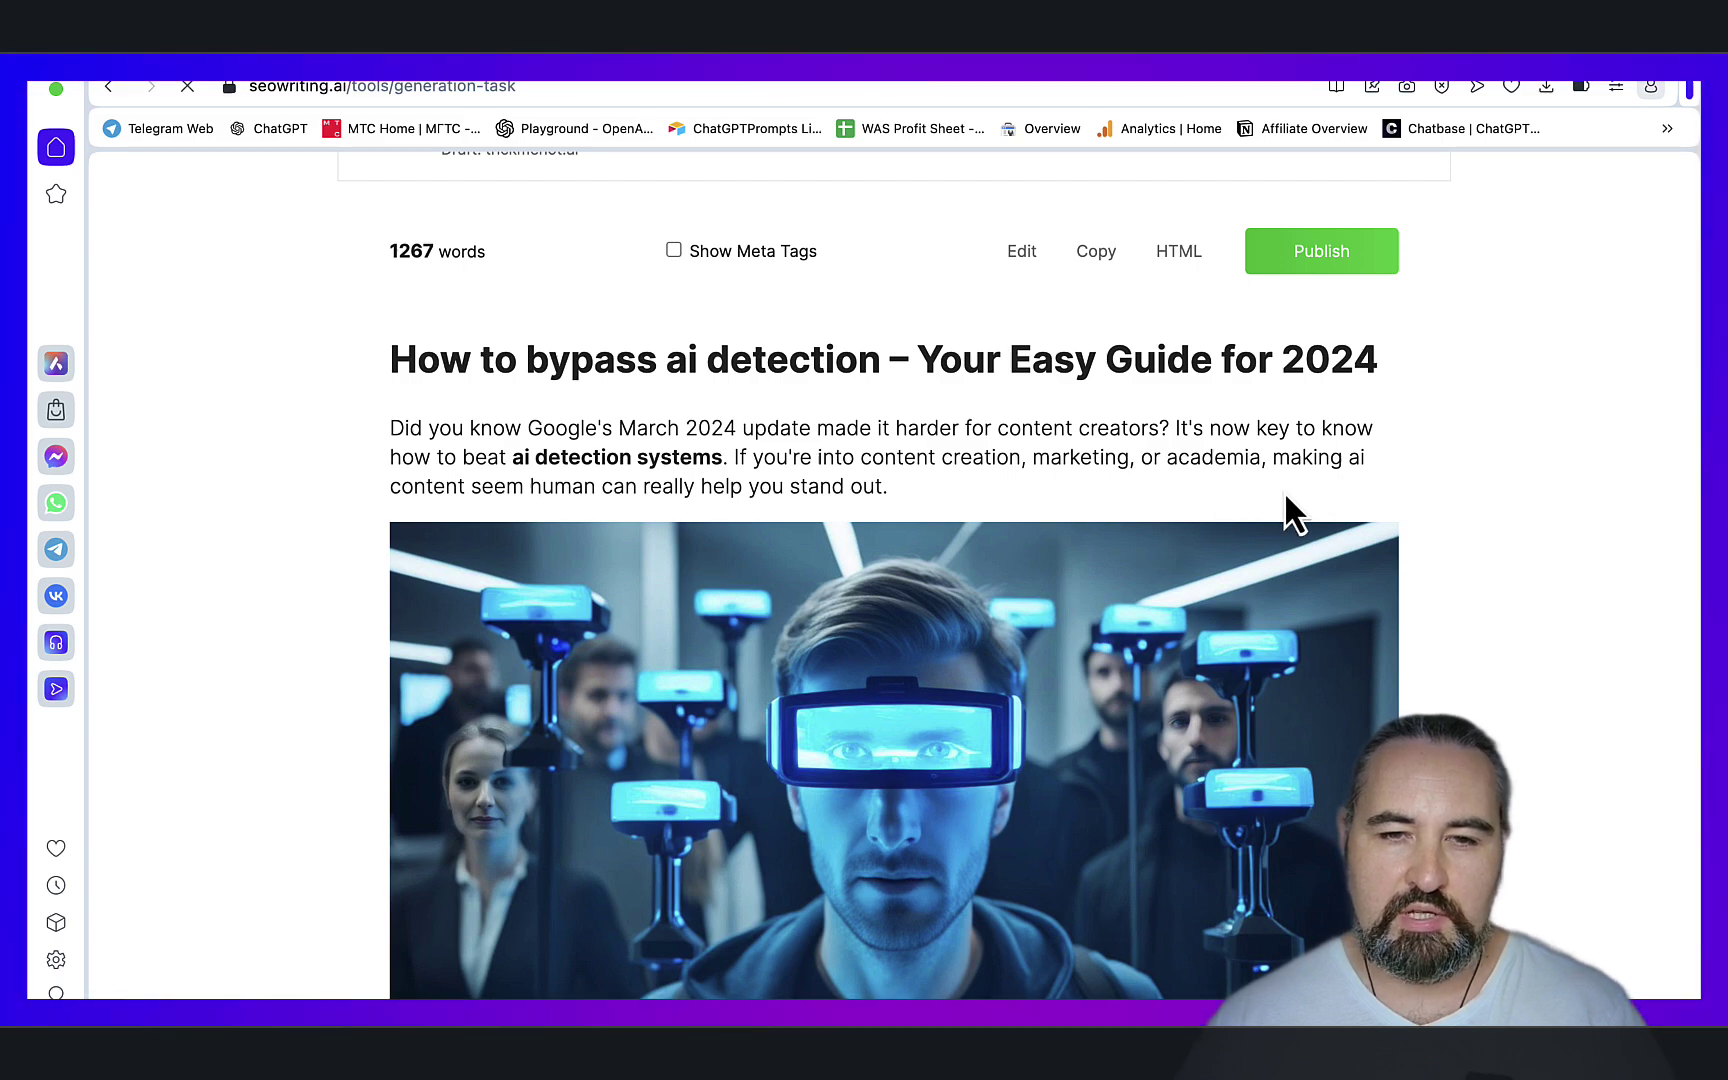
scroll(1284, 492, "down", 5)
scroll(1285, 494, "down", 1)
scroll(1284, 490, "down", 2)
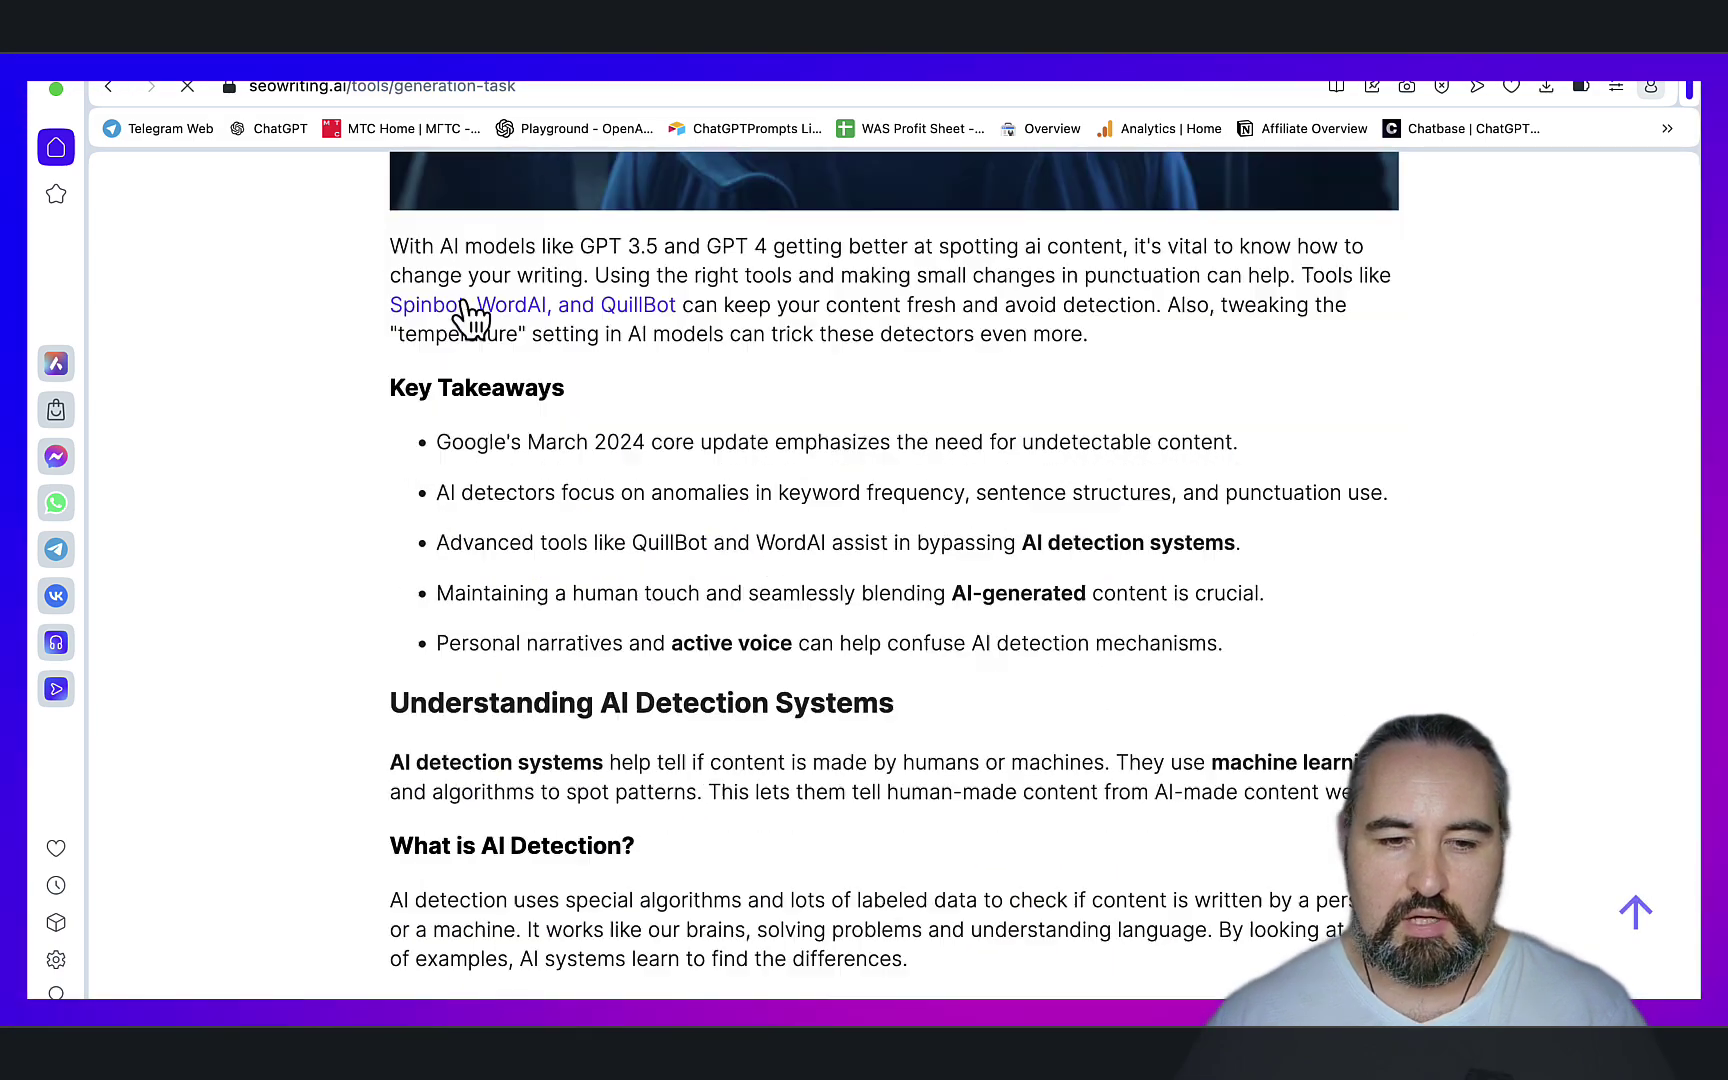
scroll(805, 350, "down", 2)
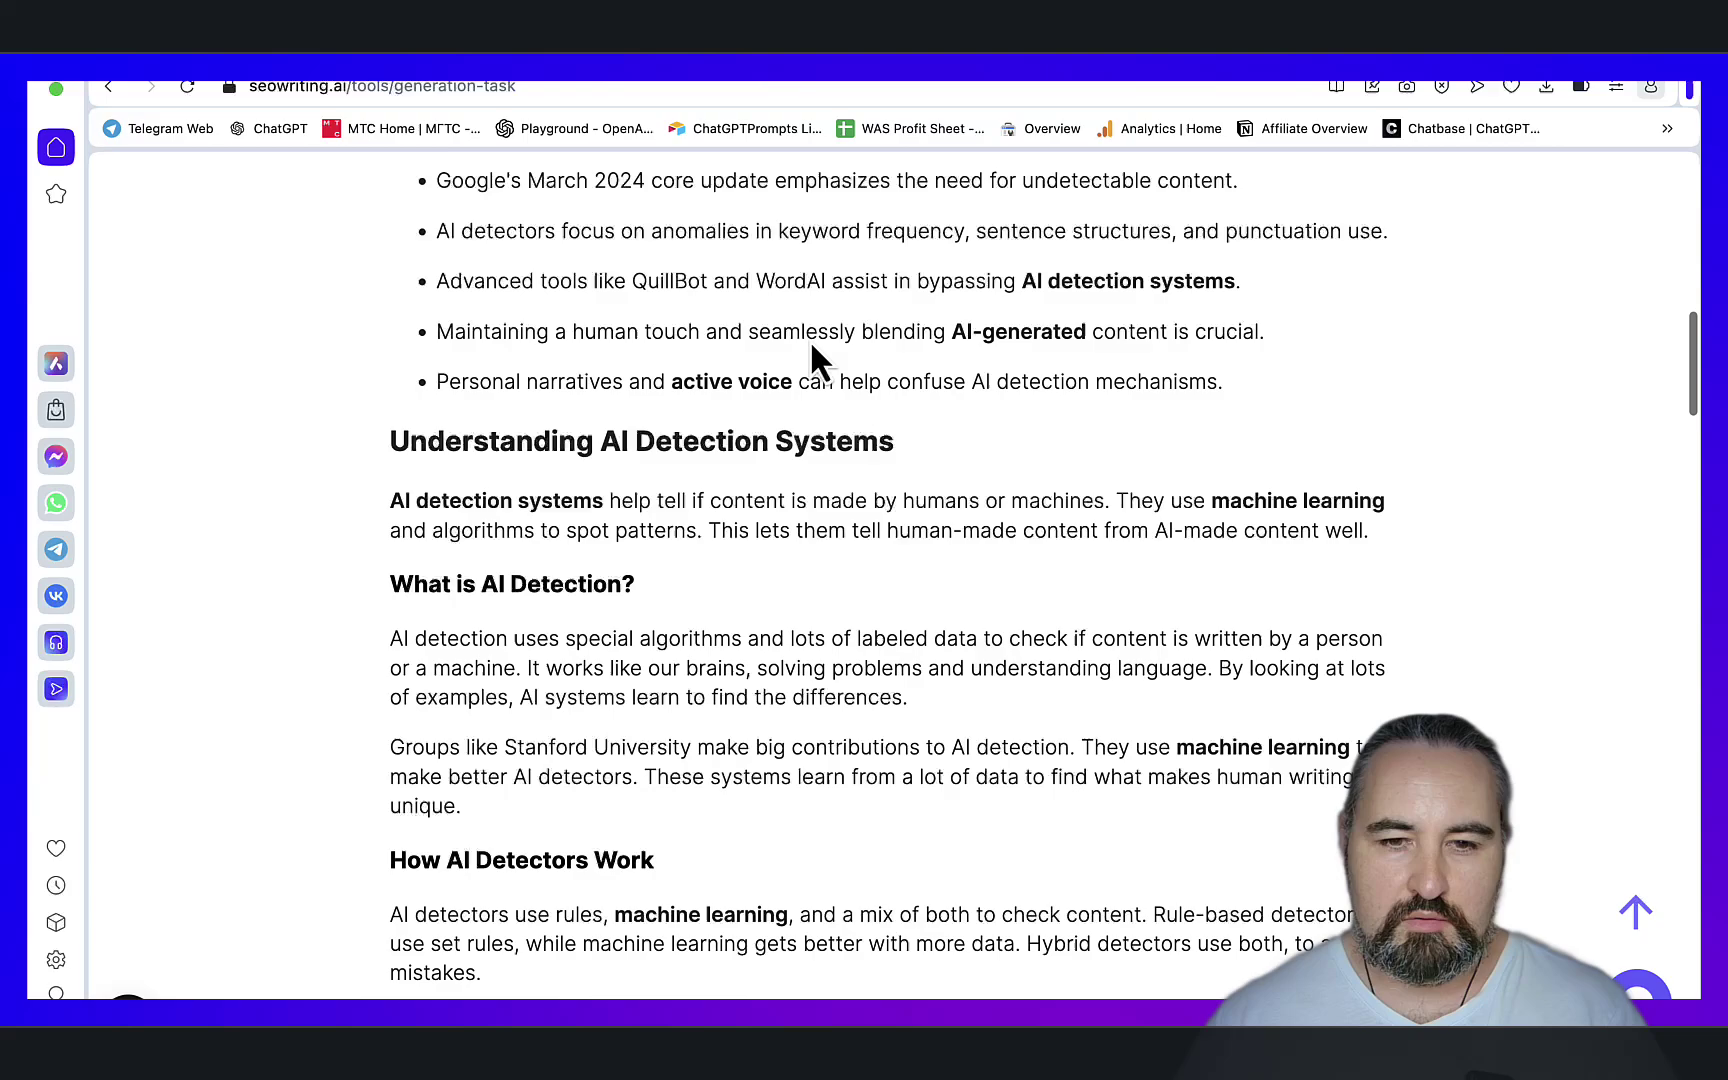
scroll(809, 339, "down", 3)
scroll(870, 520, "down", 9)
scroll(1000, 500, "down", 8)
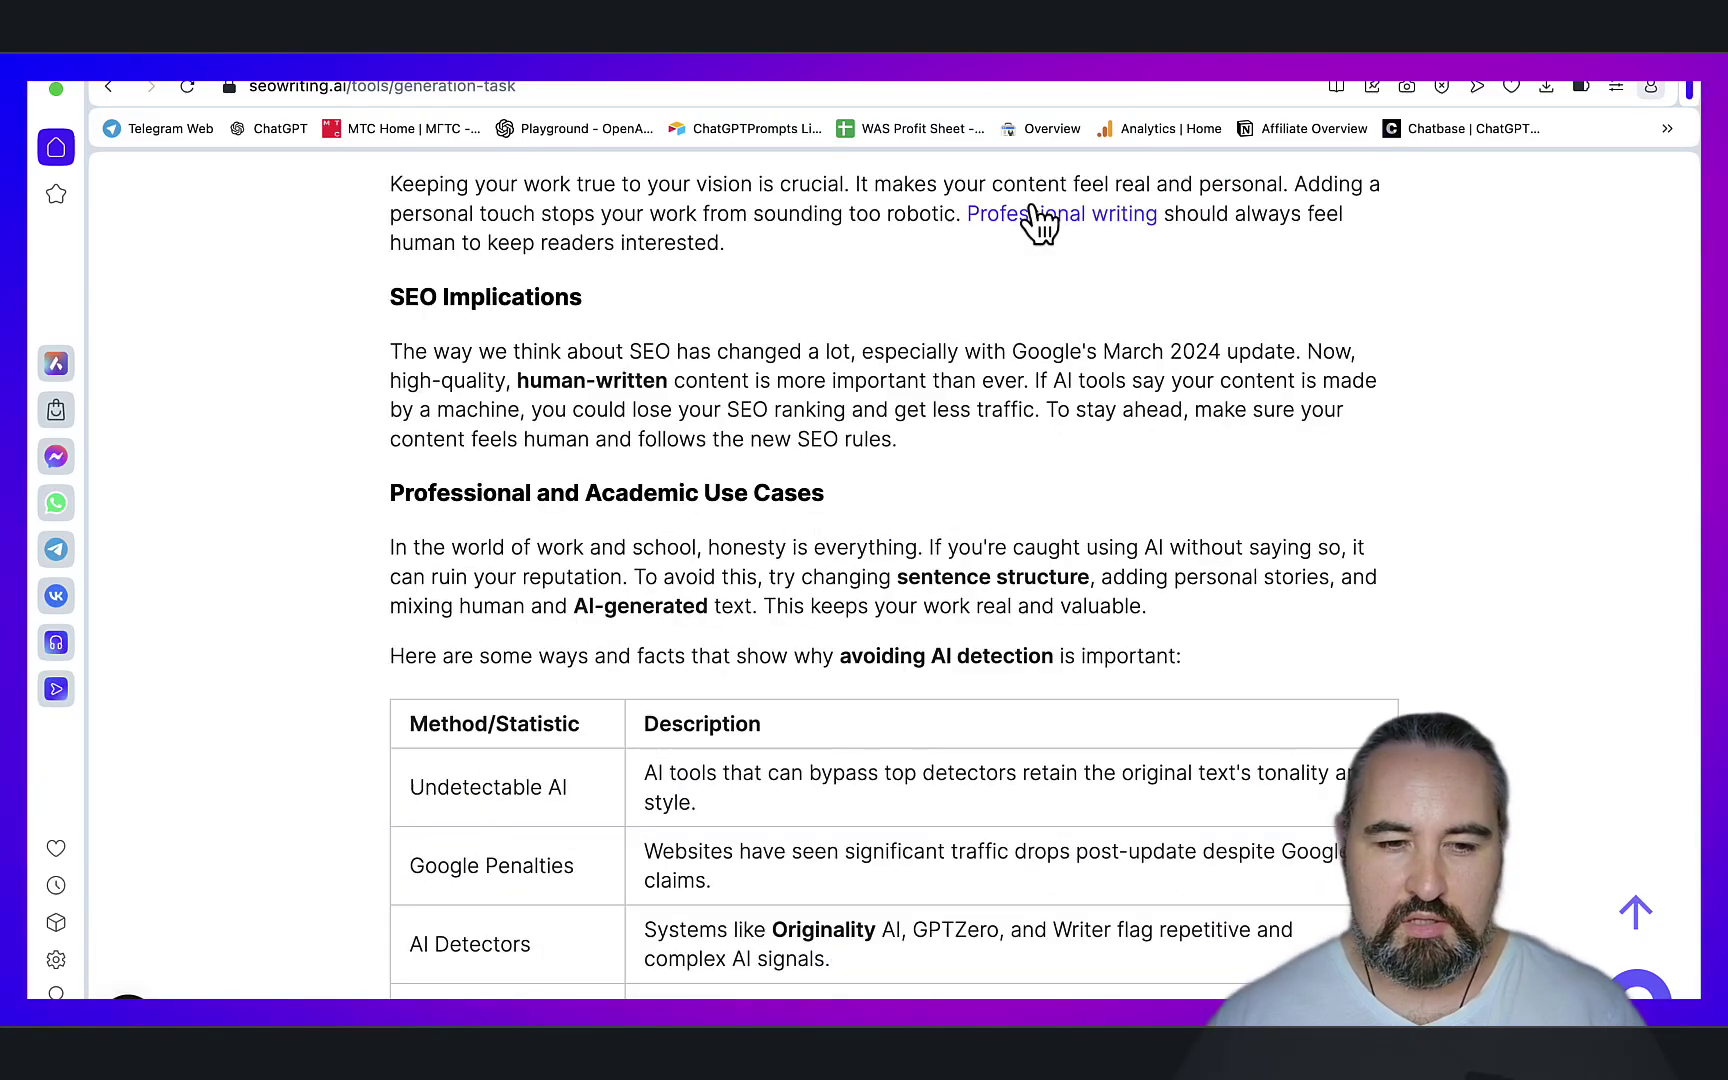
scroll(1099, 468, "down", 7)
scroll(1140, 530, "down", 8)
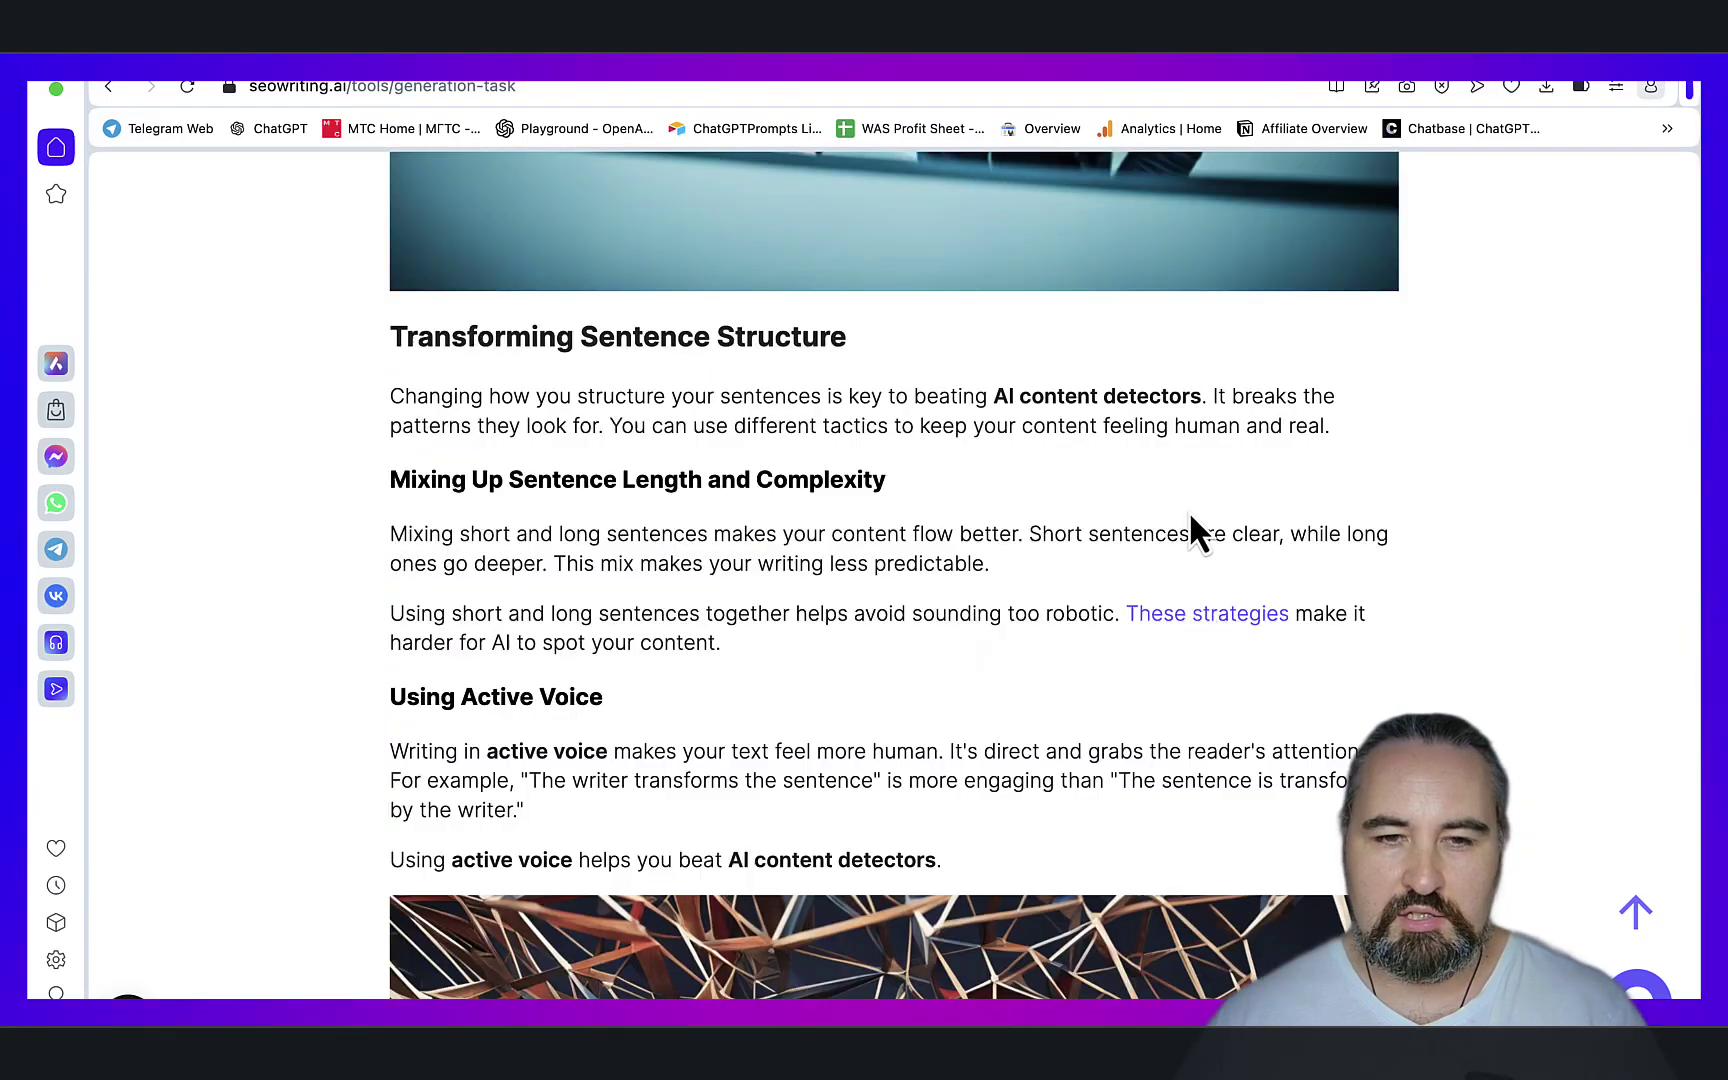
scroll(1190, 530, "down", 4)
scroll(1195, 540, "down", 4)
scroll(1195, 535, "down", 3)
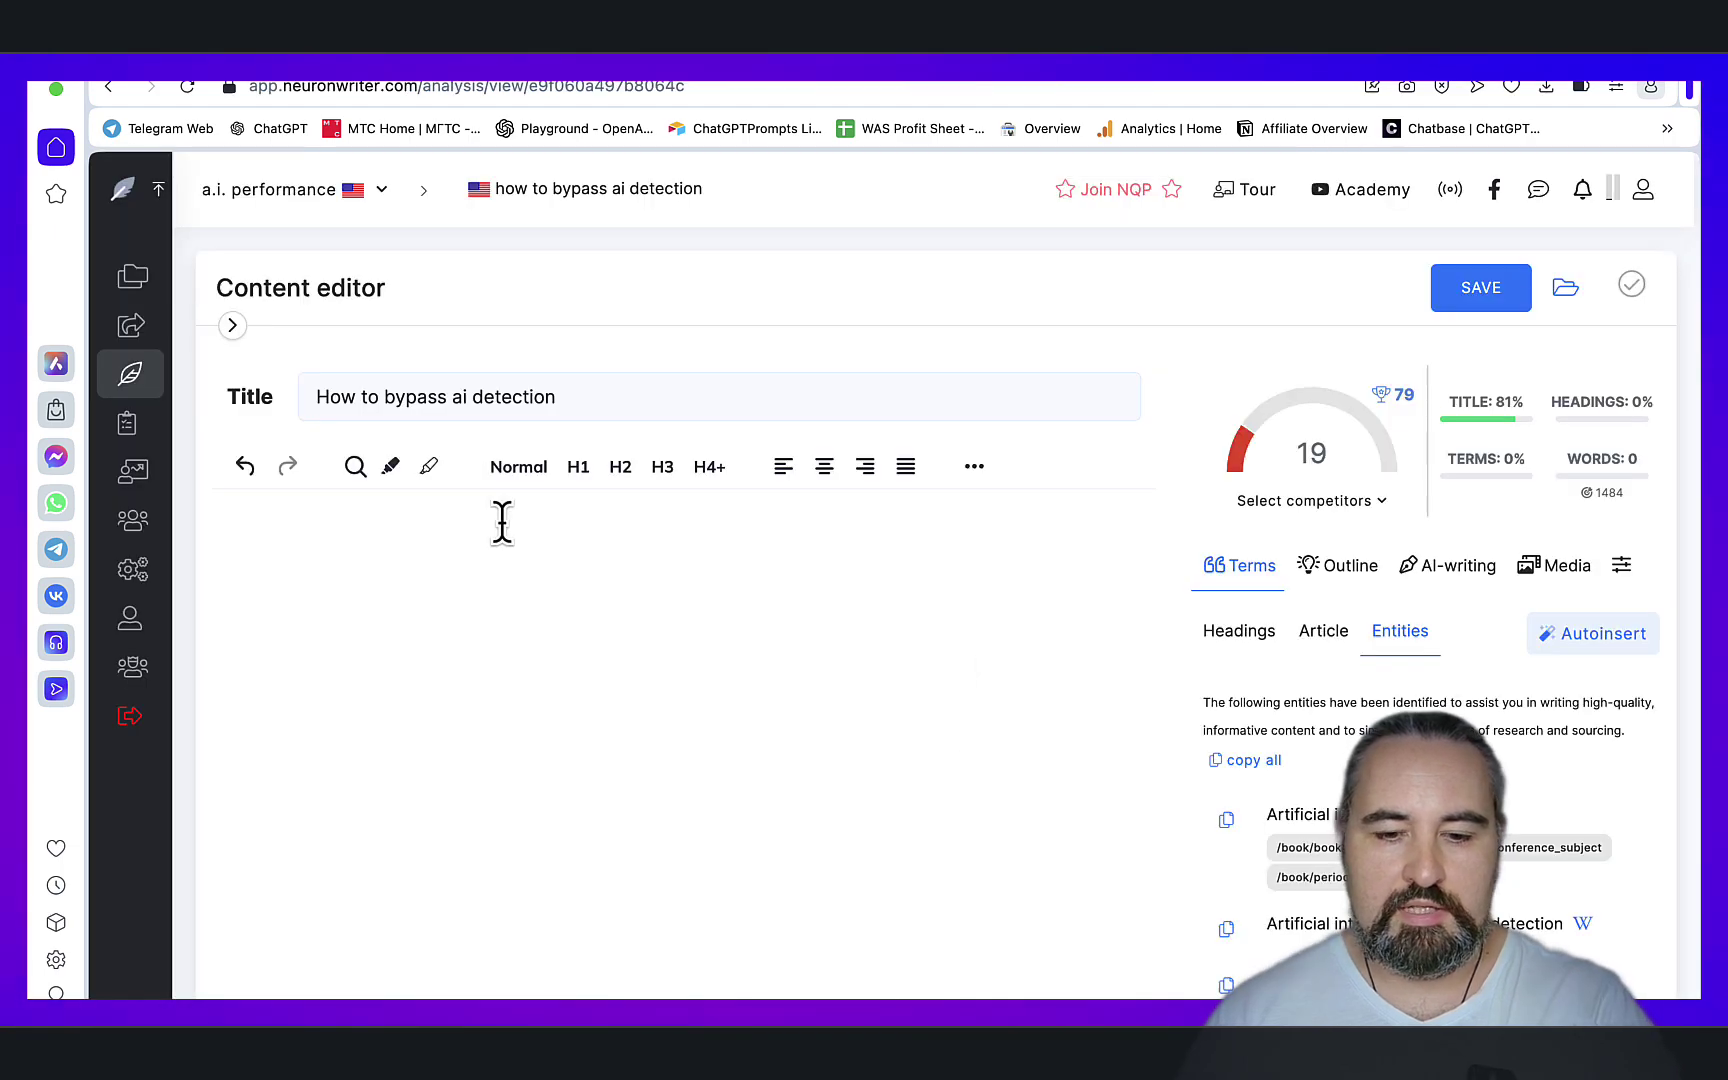
Paste the article into NeuronWriter's editor and review it, reaching score 74 with 1,407 words
key("ctrl+v")
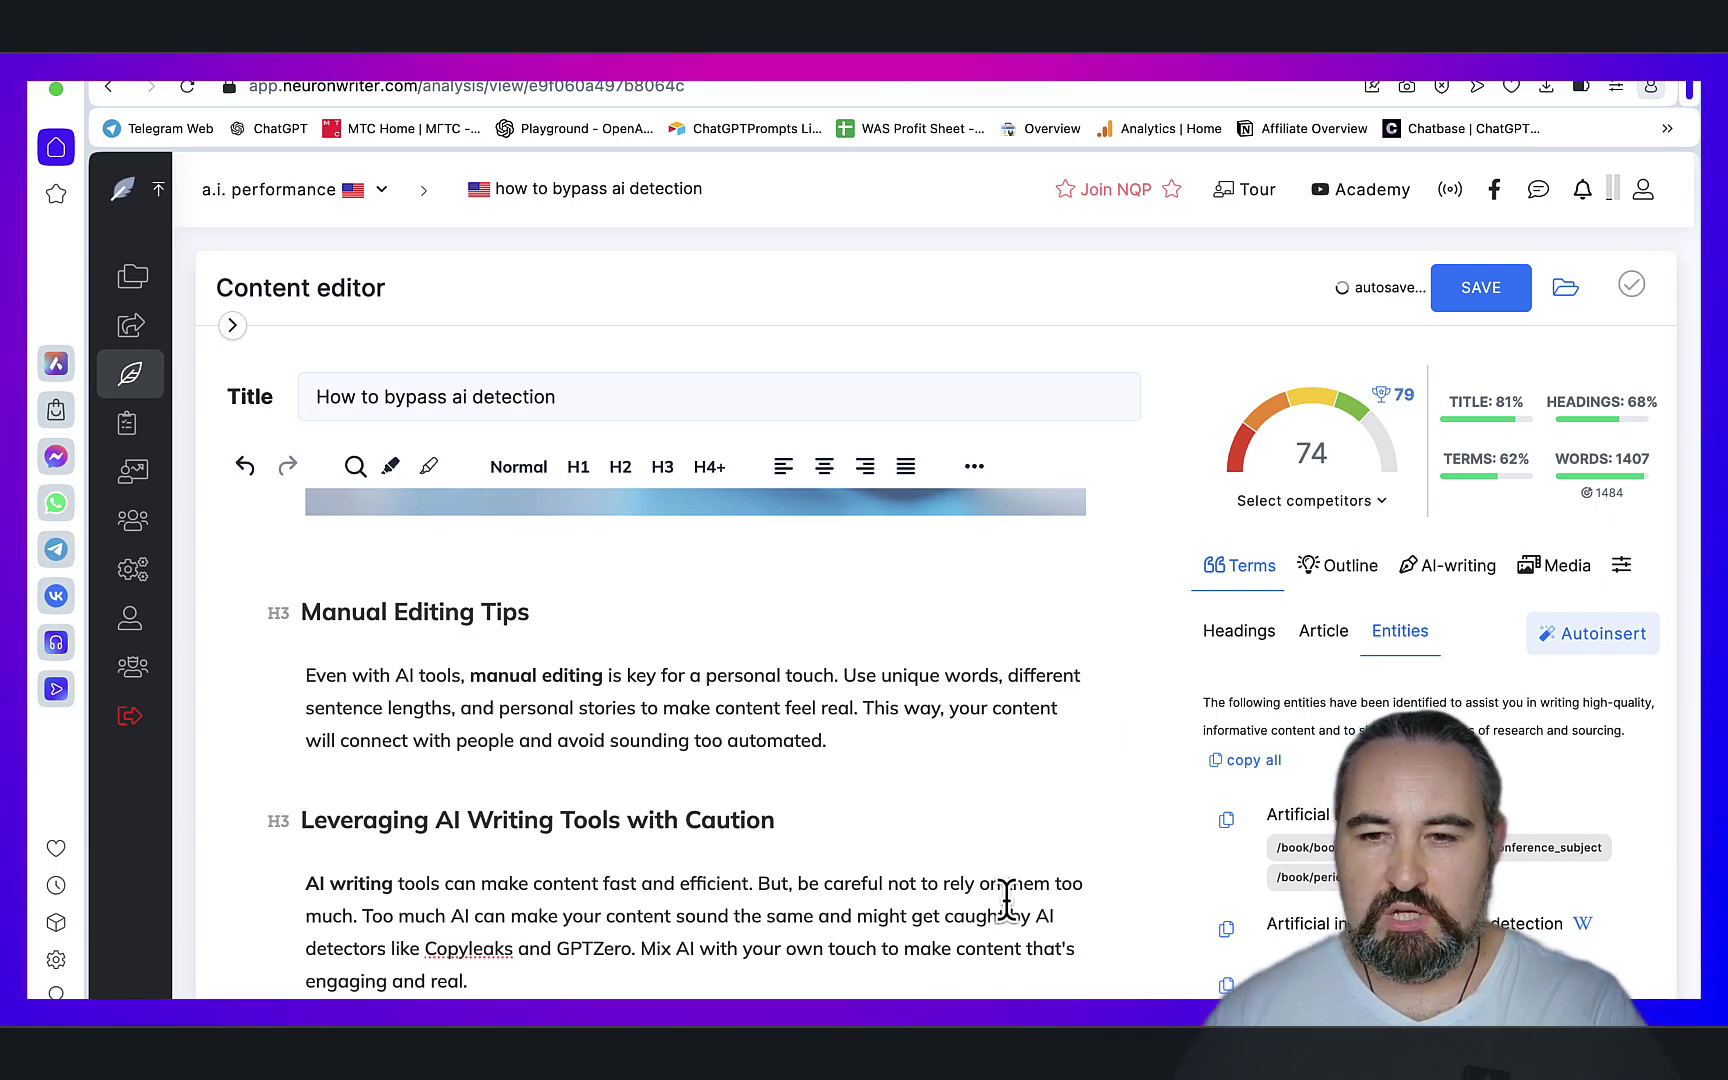
scroll(1006, 900, "up", 2)
scroll(1006, 900, "up", 2)
scroll(1006, 900, "up", 5)
scroll(1006, 900, "up", 2)
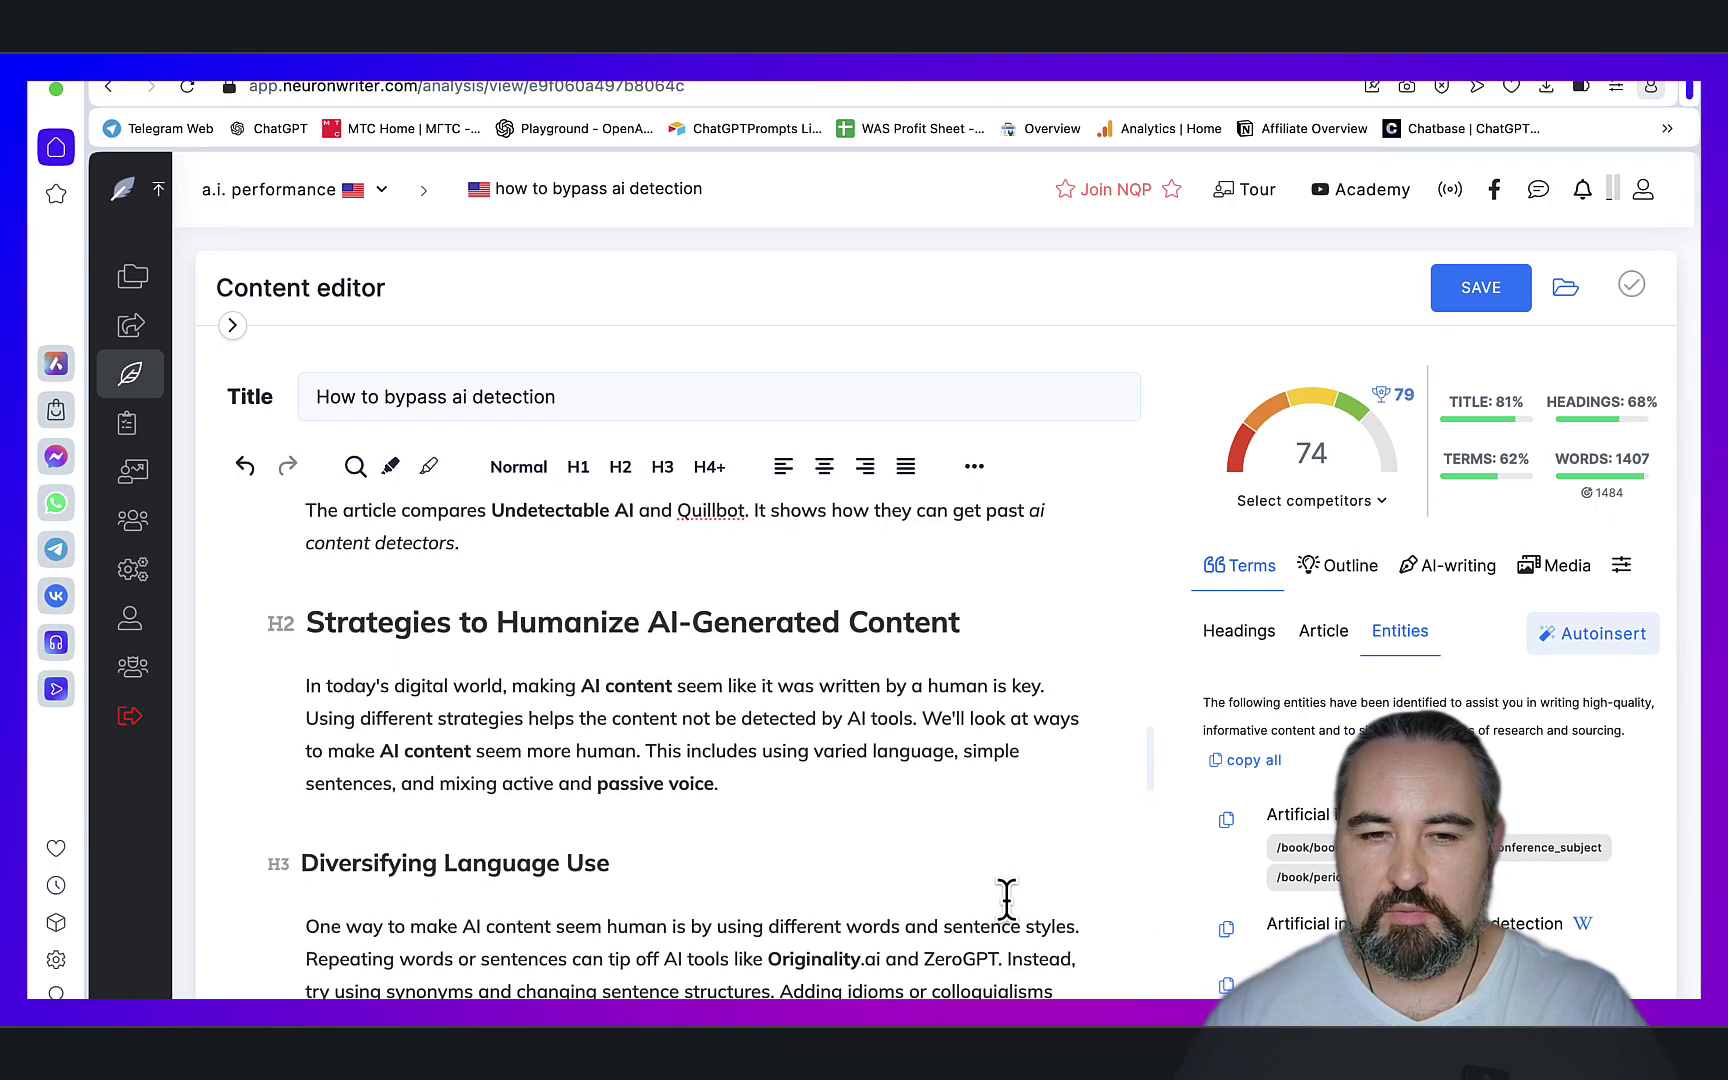
scroll(1006, 900, "down", 5)
scroll(1006, 900, "down", 10)
scroll(1006, 900, "down", 2)
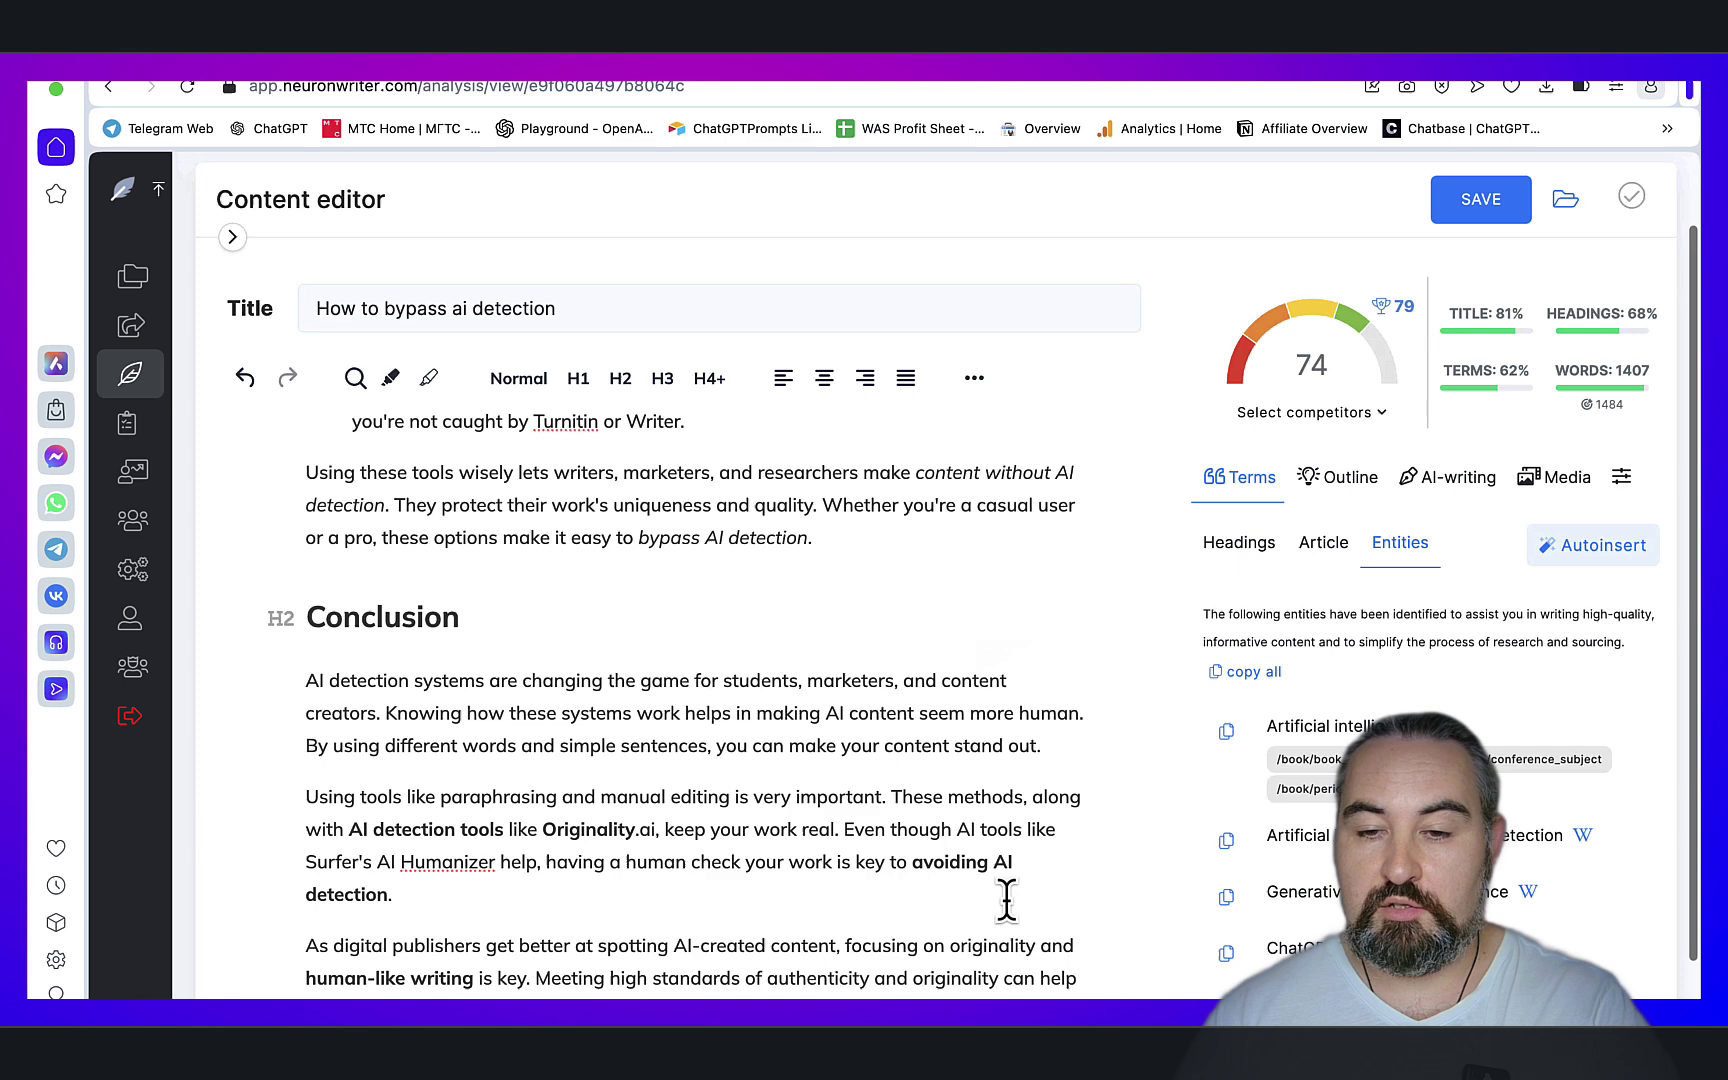
scroll(1006, 900, "down", 2)
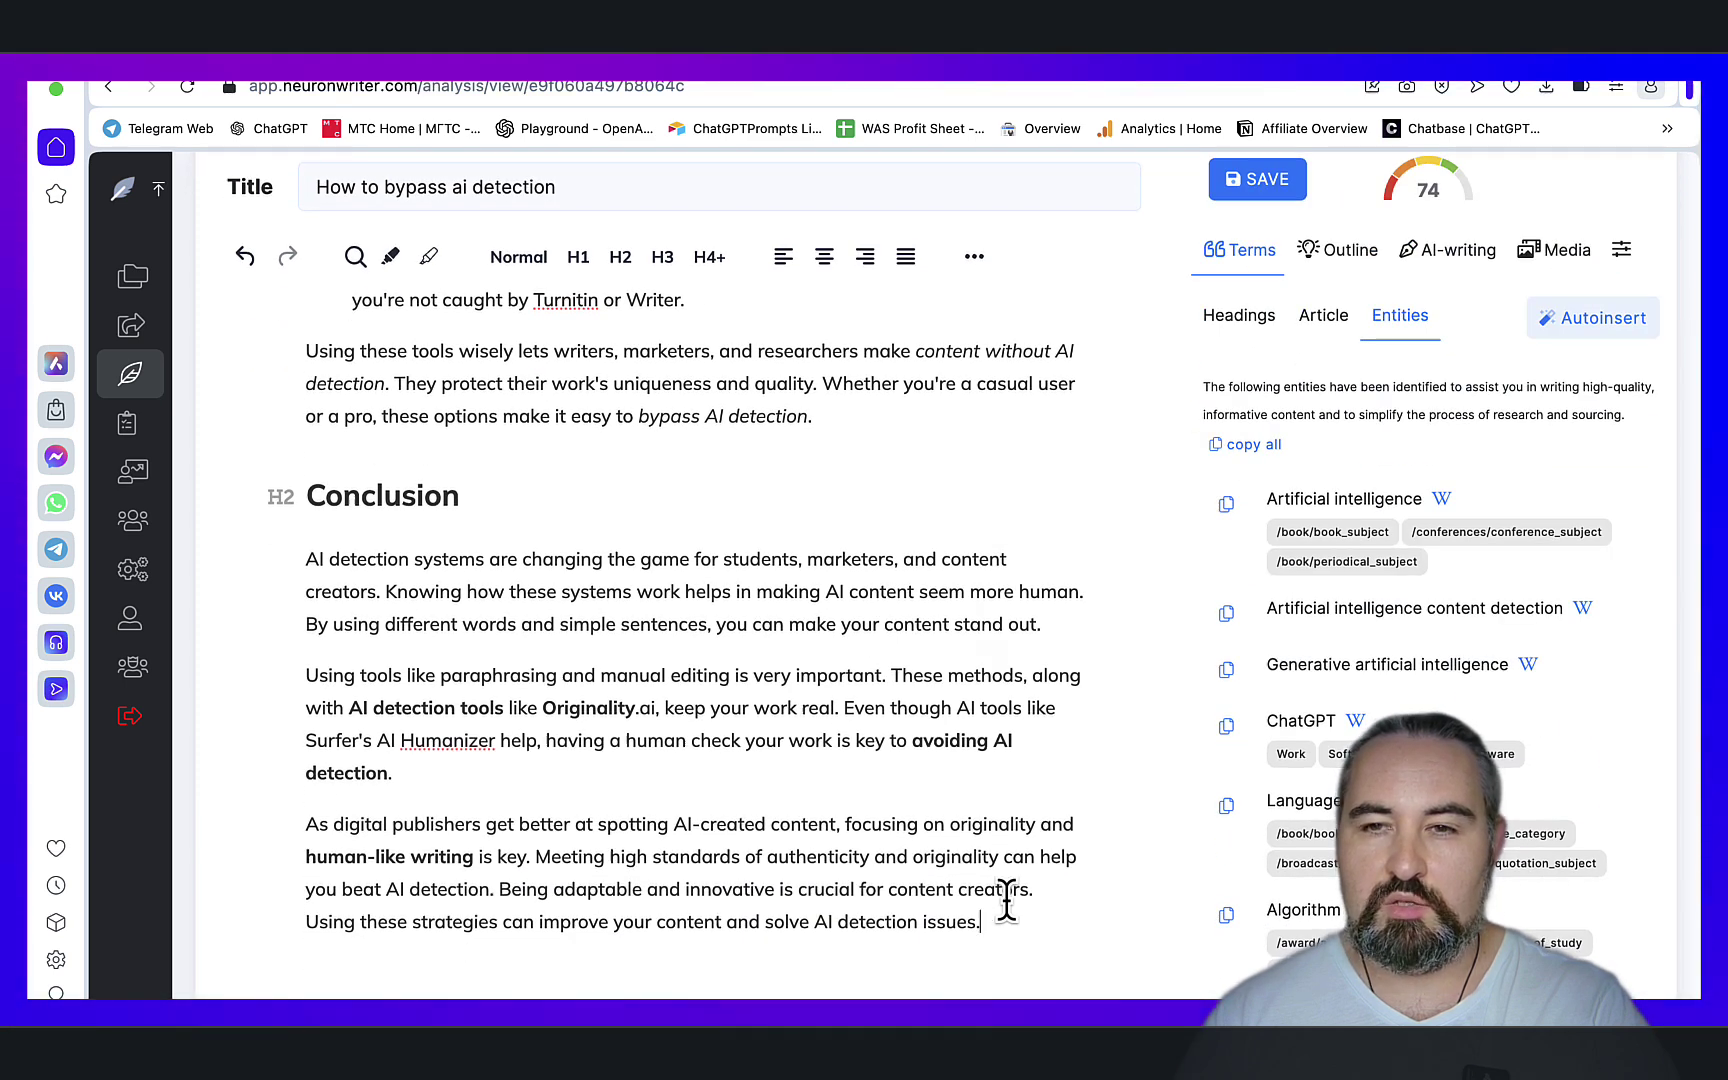